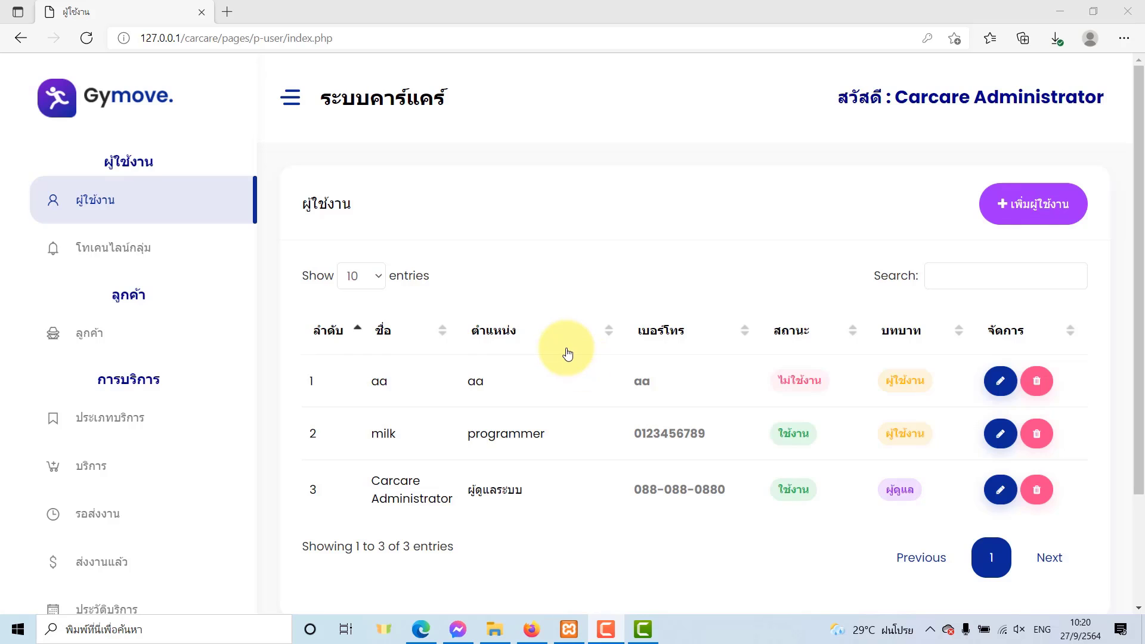
Delete the milk user from the user list and confirm both prompts.
scroll(567, 352, "down", 2)
scroll(568, 351, "up", 2)
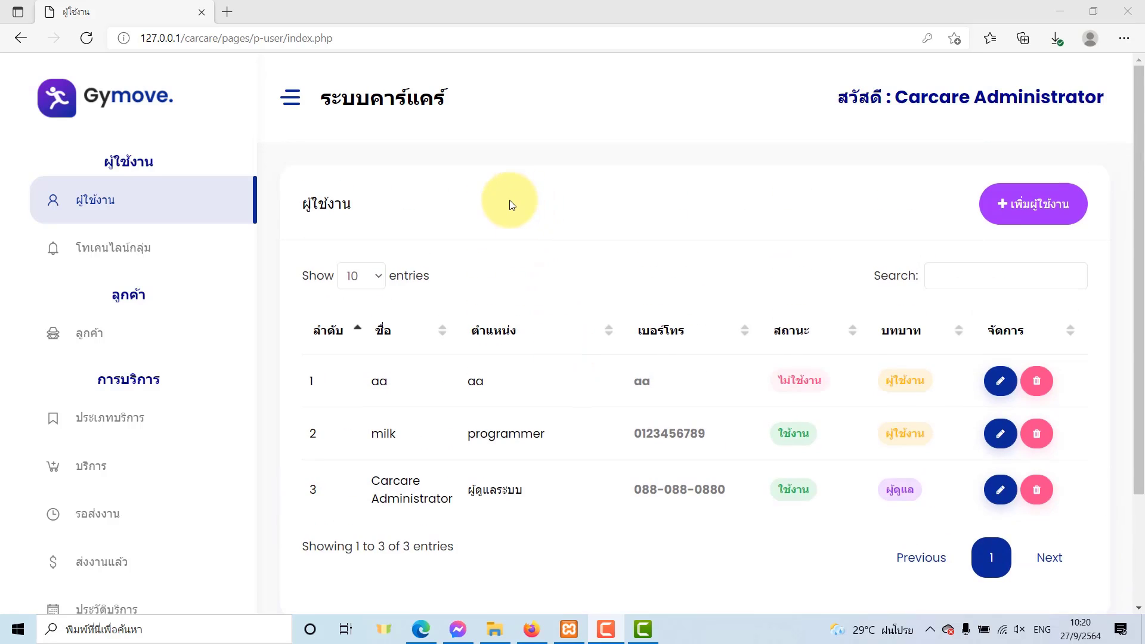
scroll(509, 199, "down", 2)
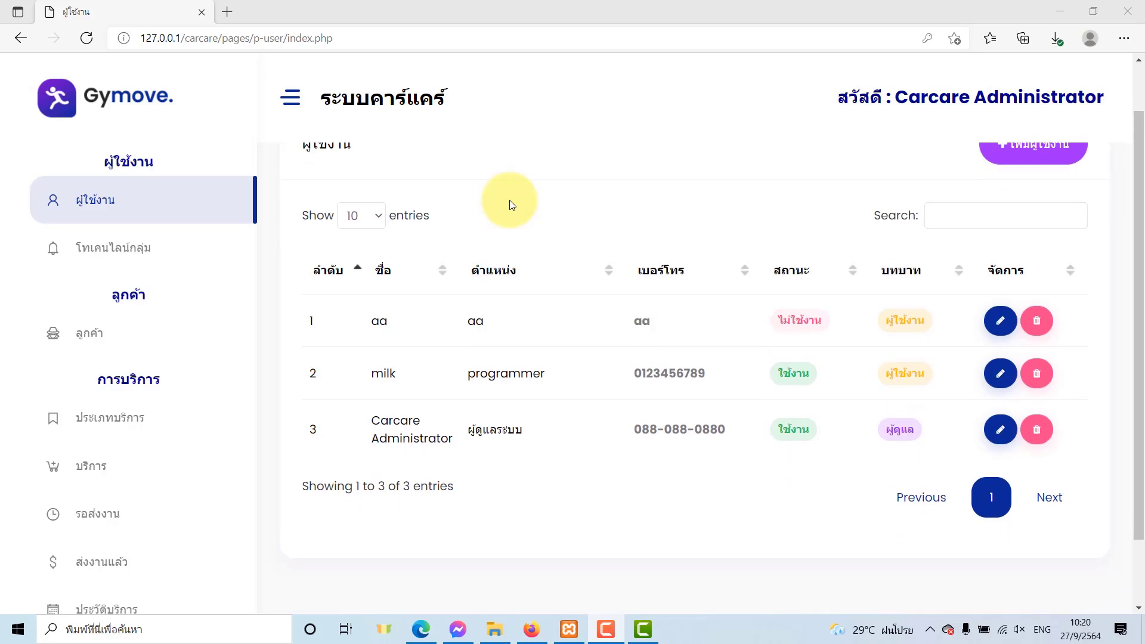
scroll(689, 394, "up", 2)
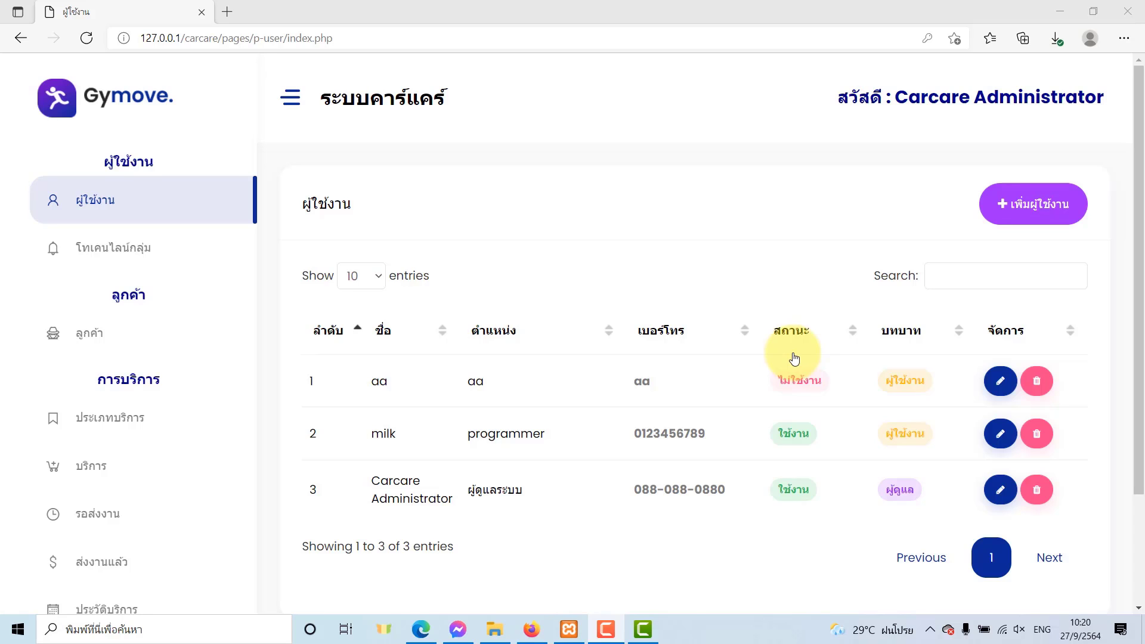
left_click_drag(812, 494, 886, 489)
double_click(896, 437)
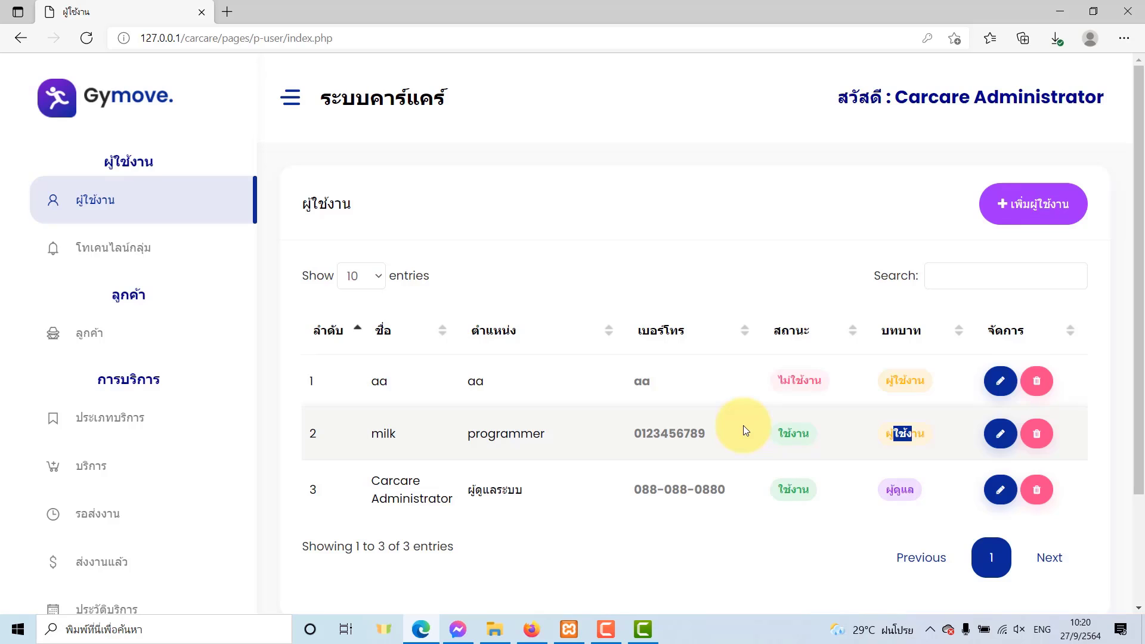
left_click(1036, 434)
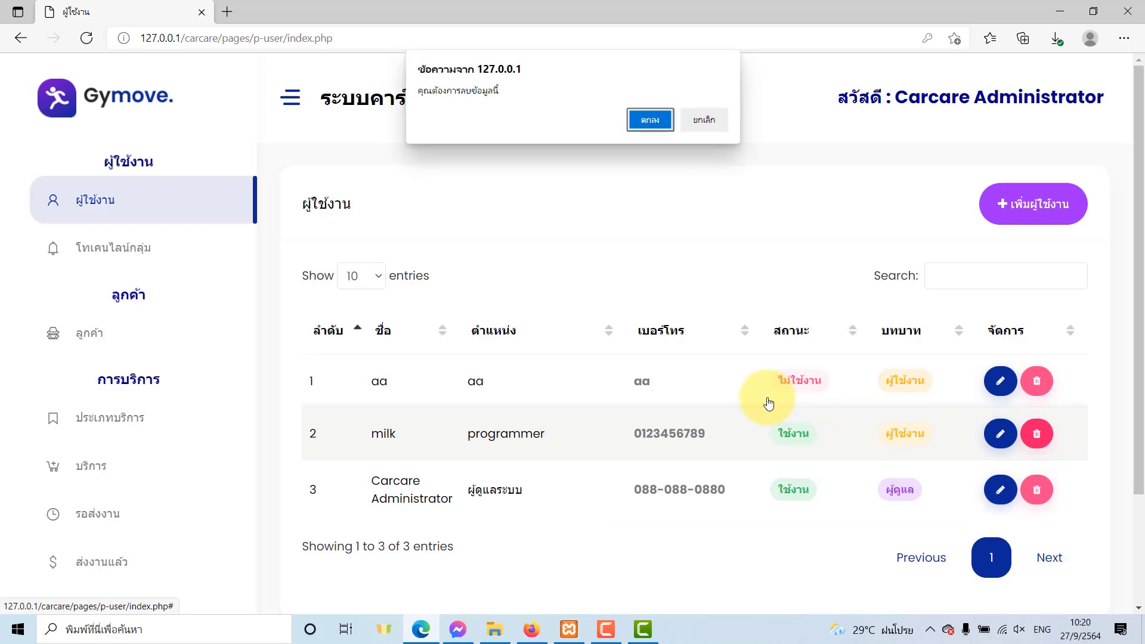
left_click(654, 122)
left_click(705, 121)
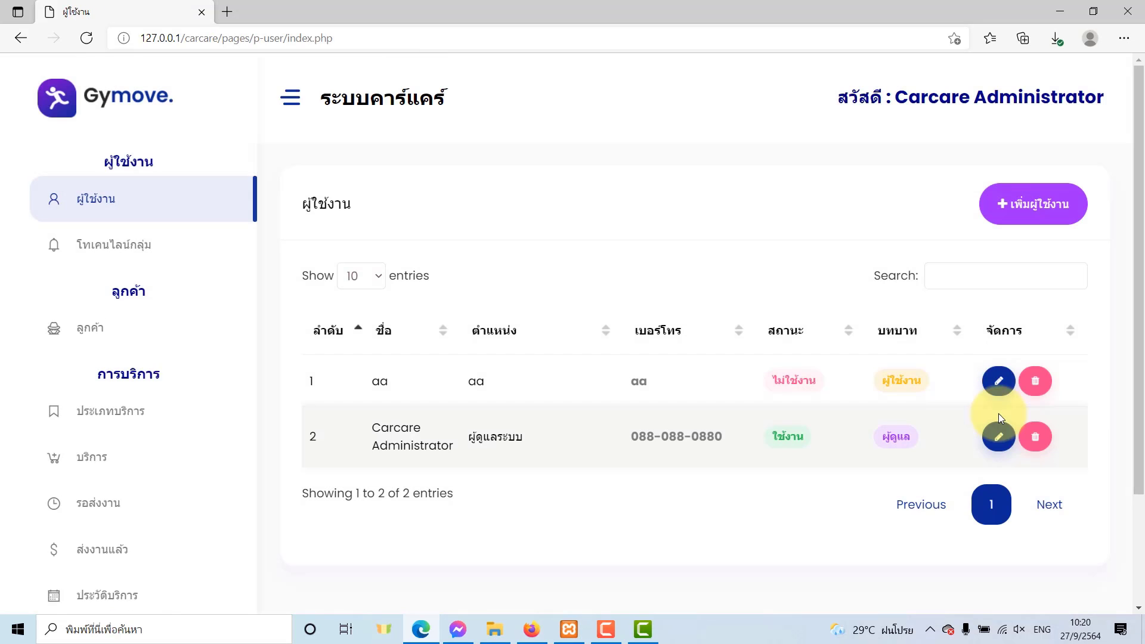
Delete the inactive user in row 1, leaving only Carcare Administrator.
left_click(1035, 380)
left_click(664, 121)
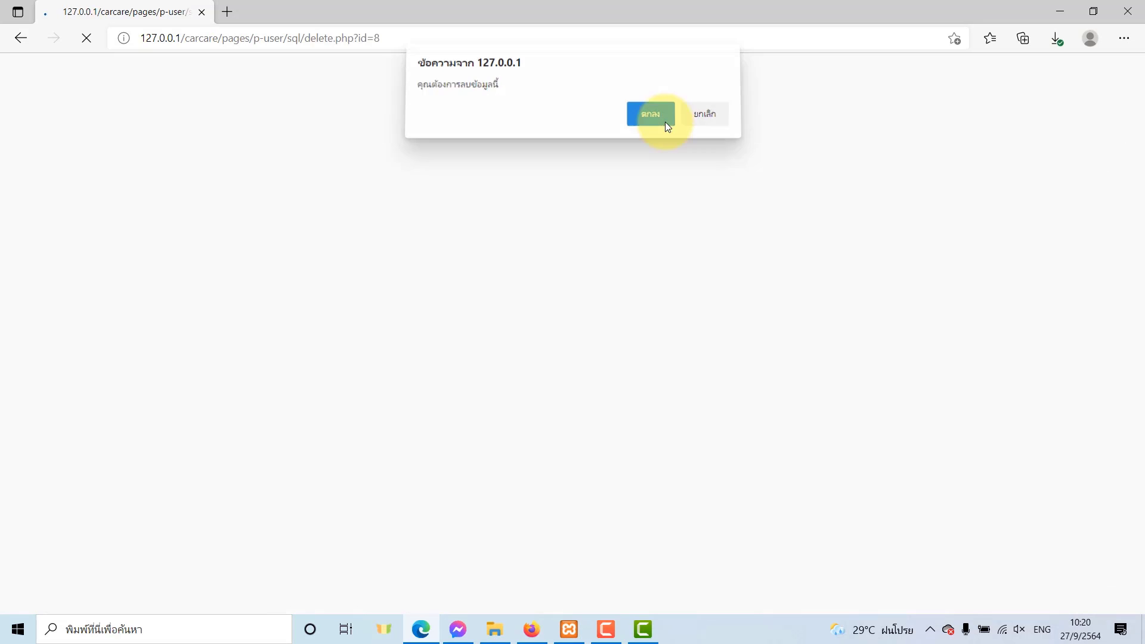
left_click(705, 121)
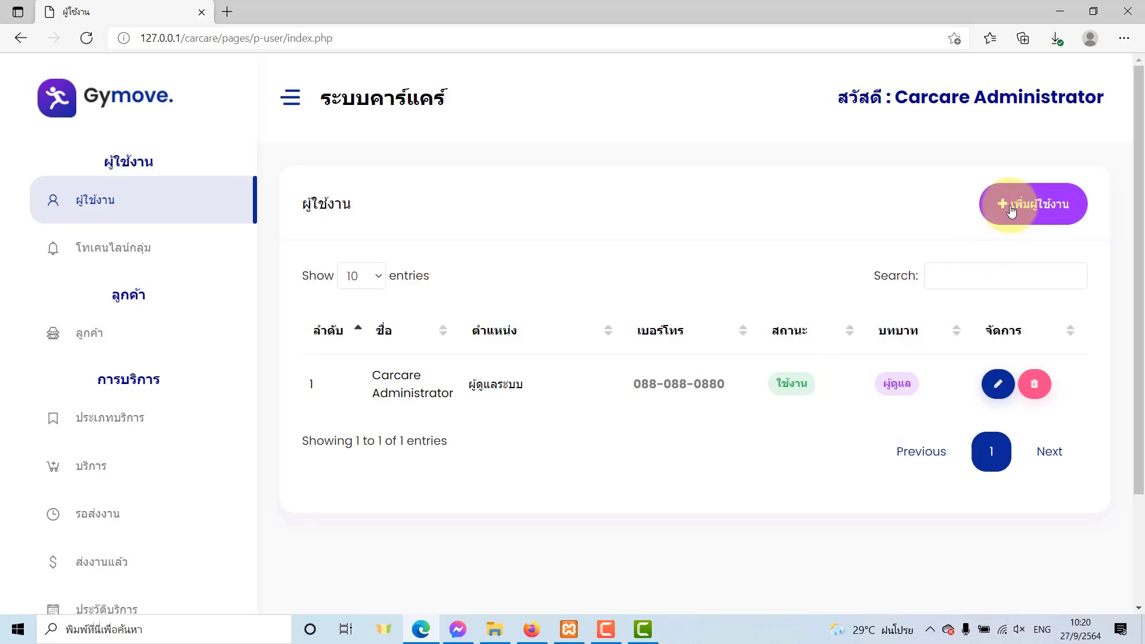
left_click(1011, 209)
Enter username 001, the password and its confirmation, and 001 in the note and name fields.
left_click(528, 261)
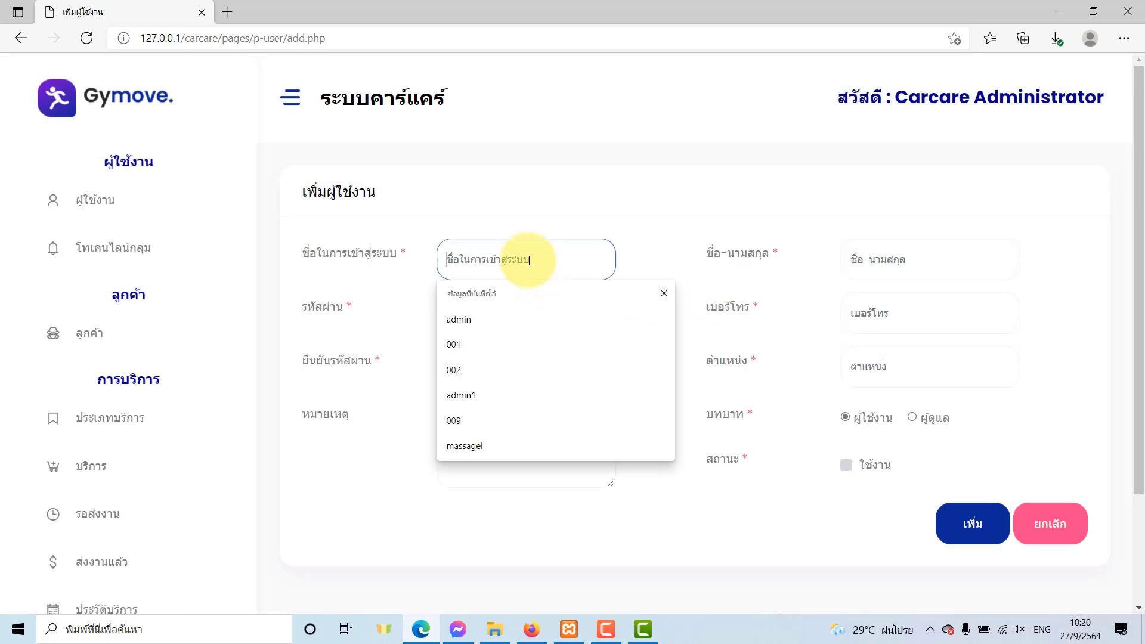
left_click(544, 258)
left_click(545, 258)
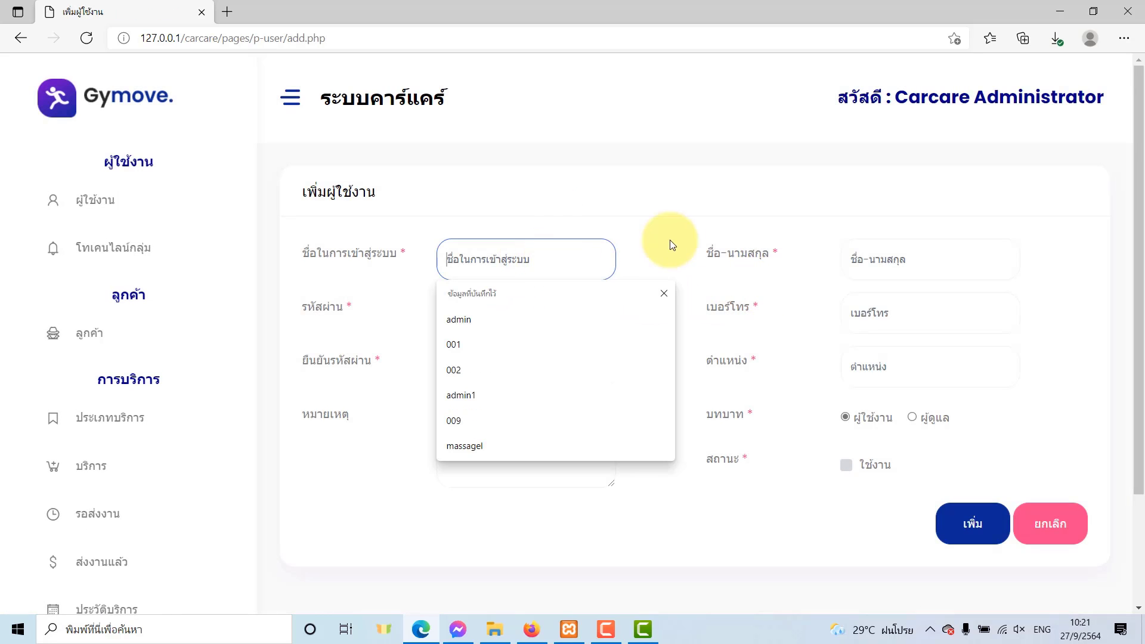
type("001")
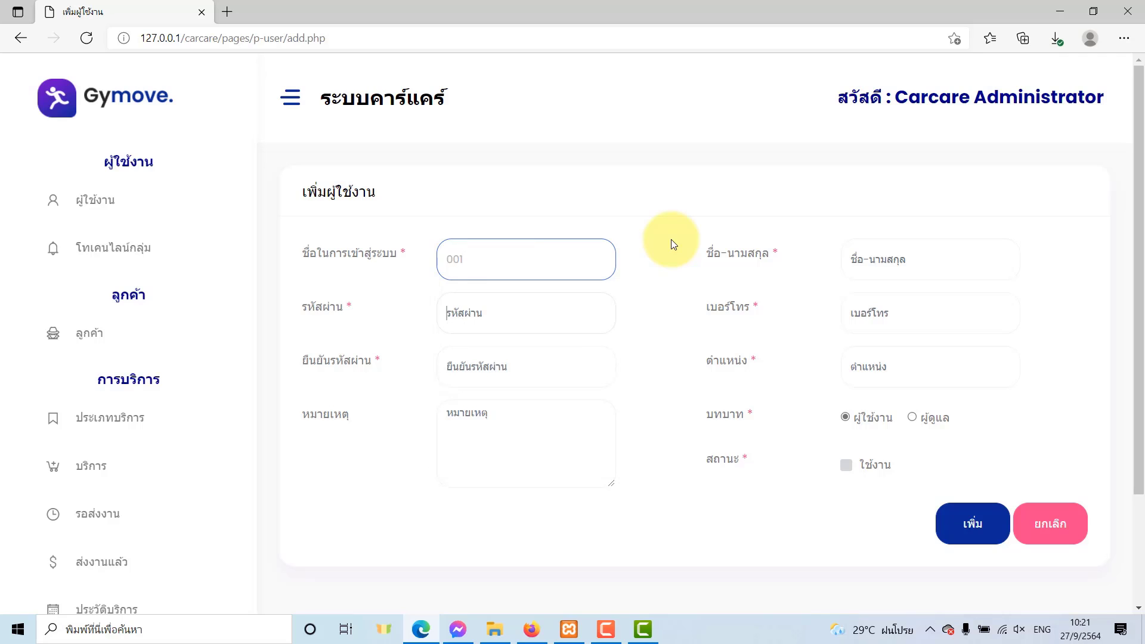
key("Return")
type("123")
key("Tab")
type("123")
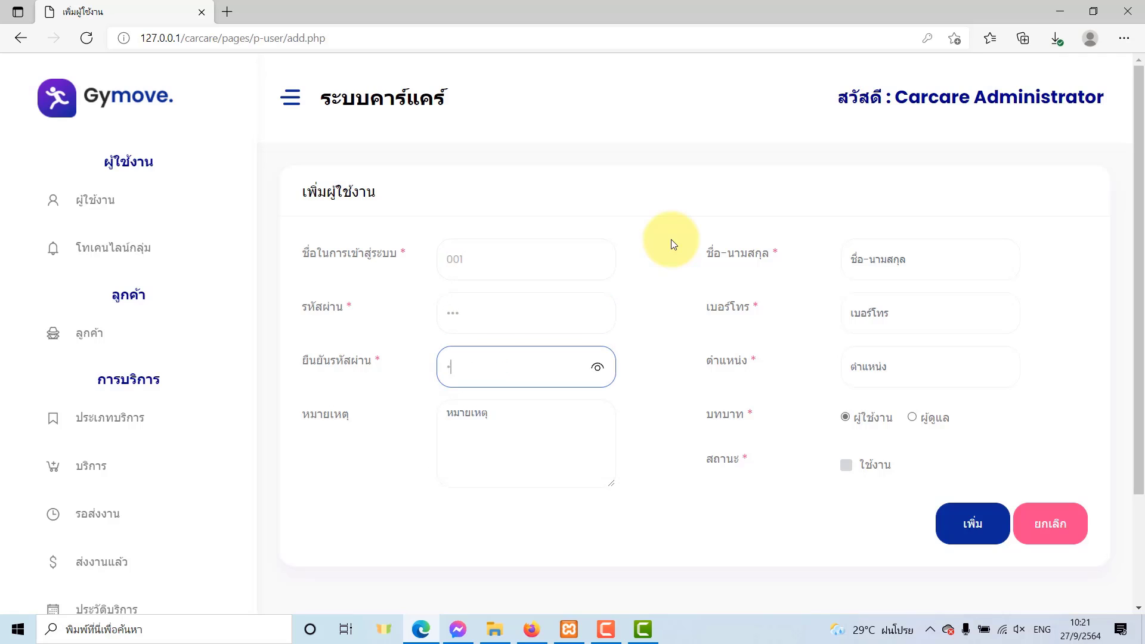
key("Tab")
key("Tab")
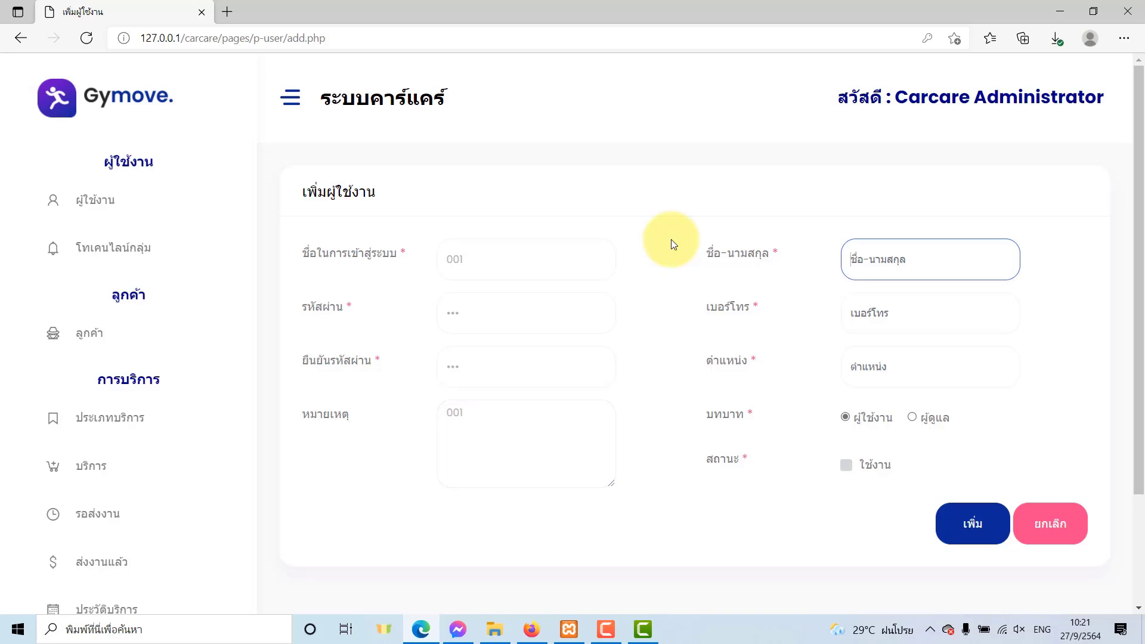
type("001")
key("Tab")
type("001")
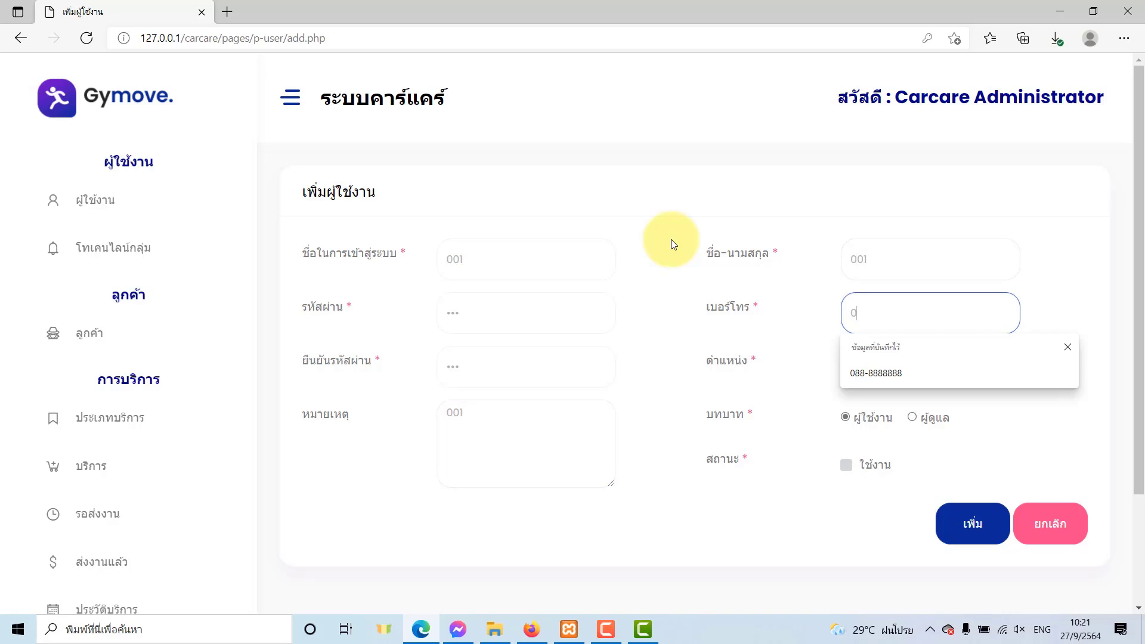
key("Tab")
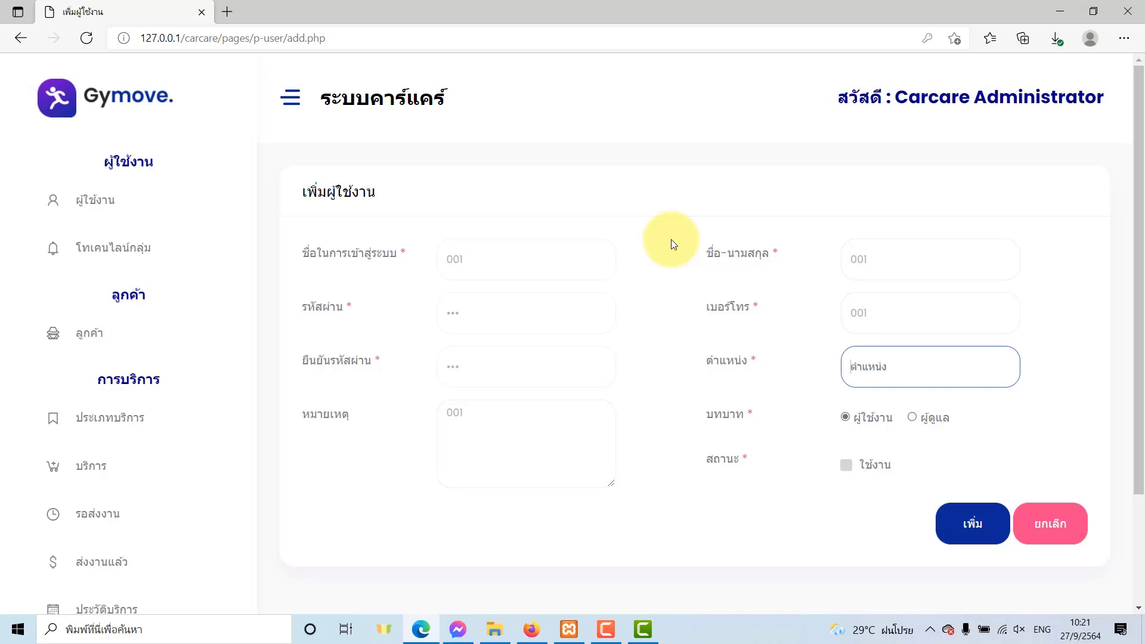
Set the position to ผู้จัดการร้าน, mark the user active, and save user 001.
key("grave")
type("ผู้จัดกา")
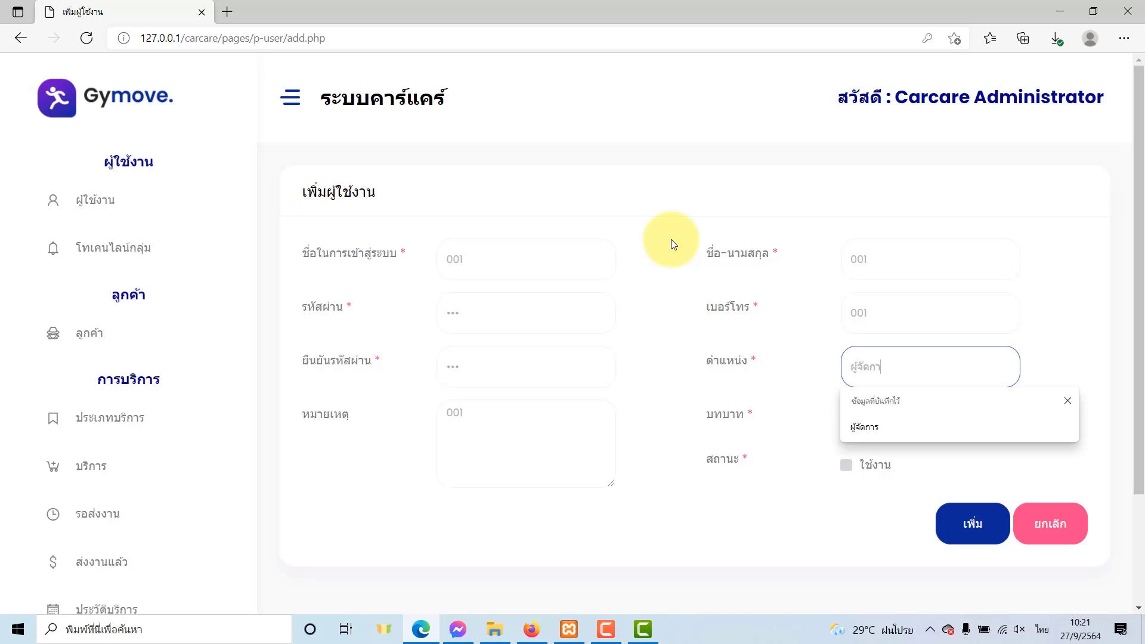
type("รร้าน")
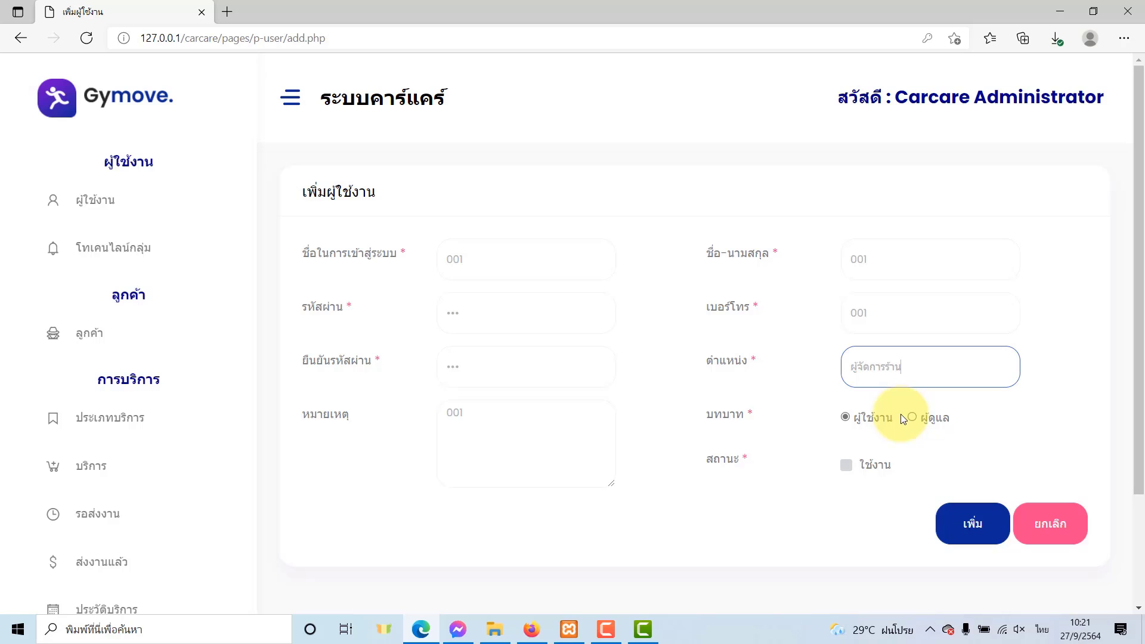
left_click(846, 465)
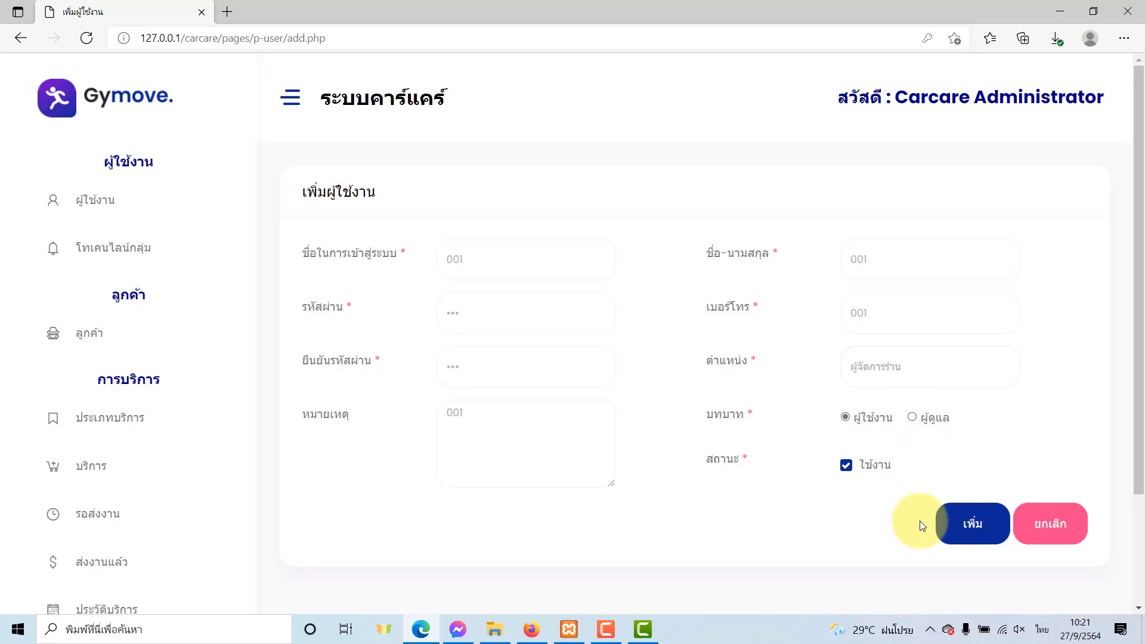
left_click(964, 524)
left_click(722, 116)
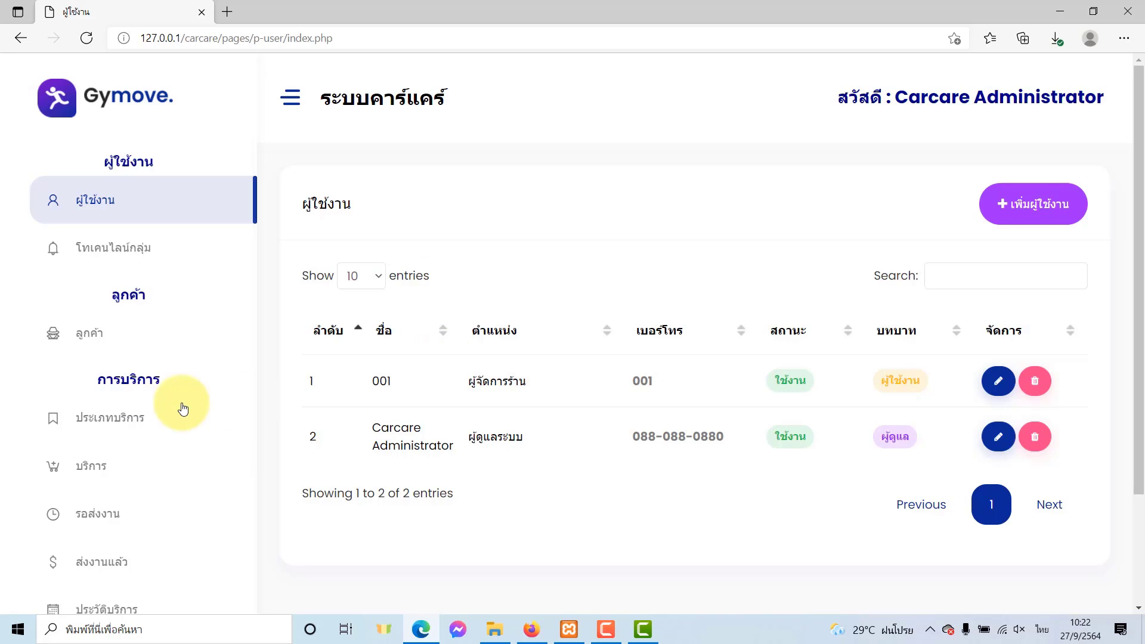
On the service types page, add a service type named ส้าง.
left_click(136, 424)
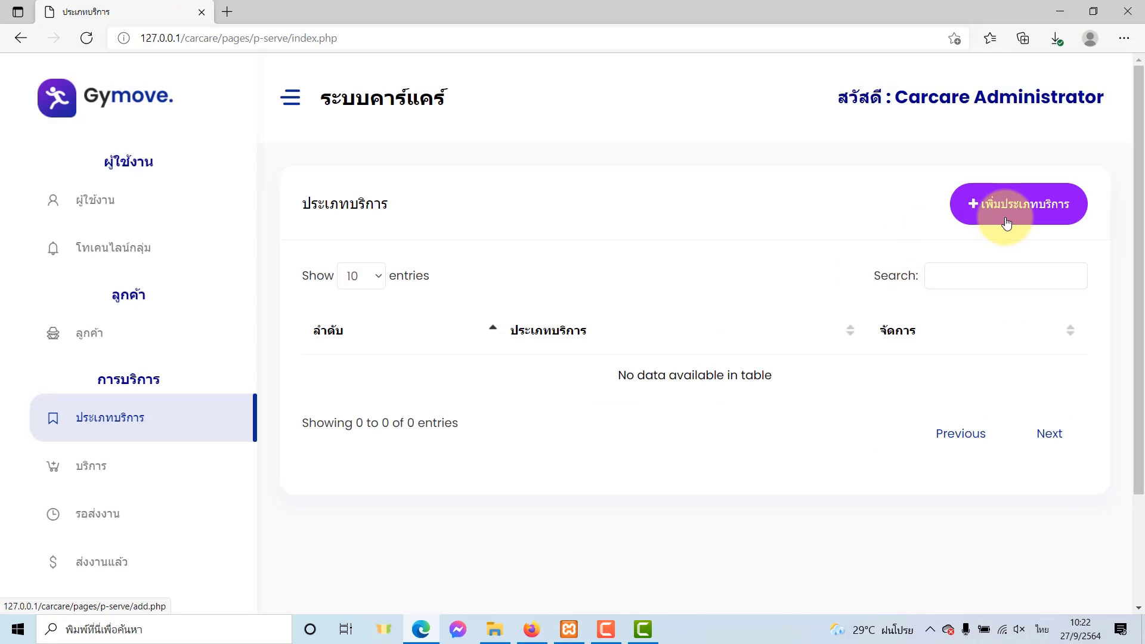
left_click(1005, 222)
left_click(532, 264)
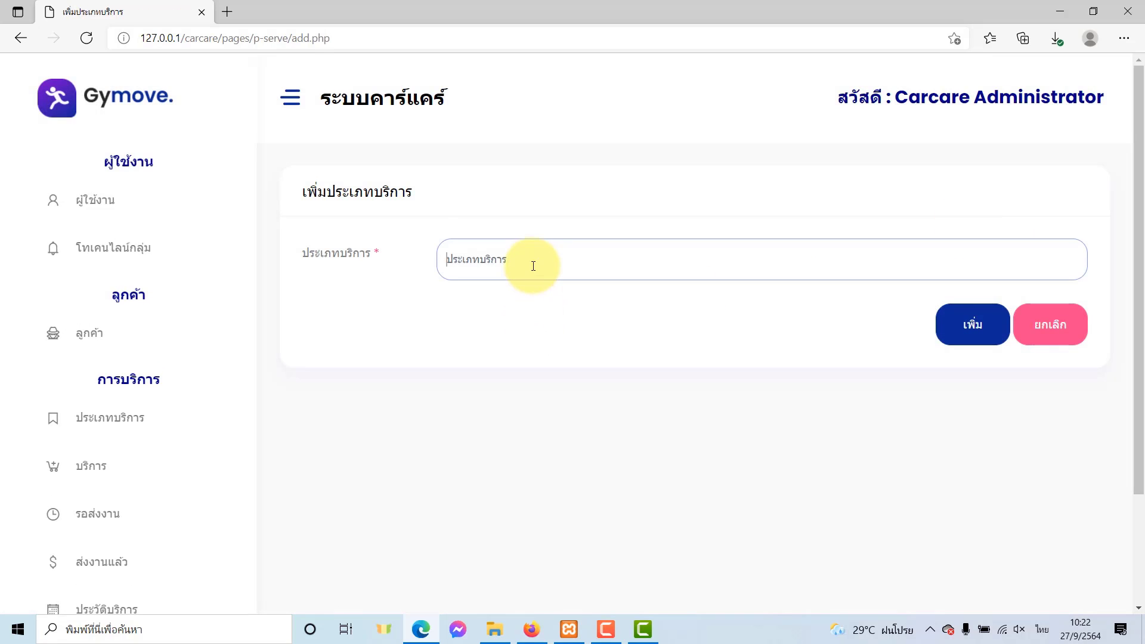
type("ส้")
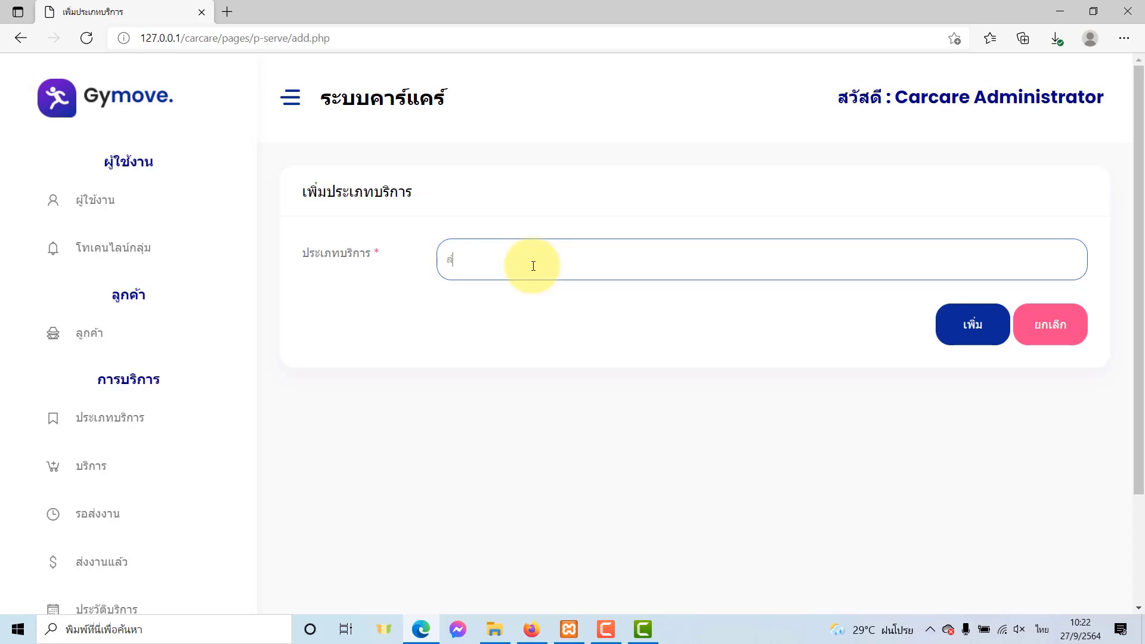
type("างรถตู้")
left_click(971, 327)
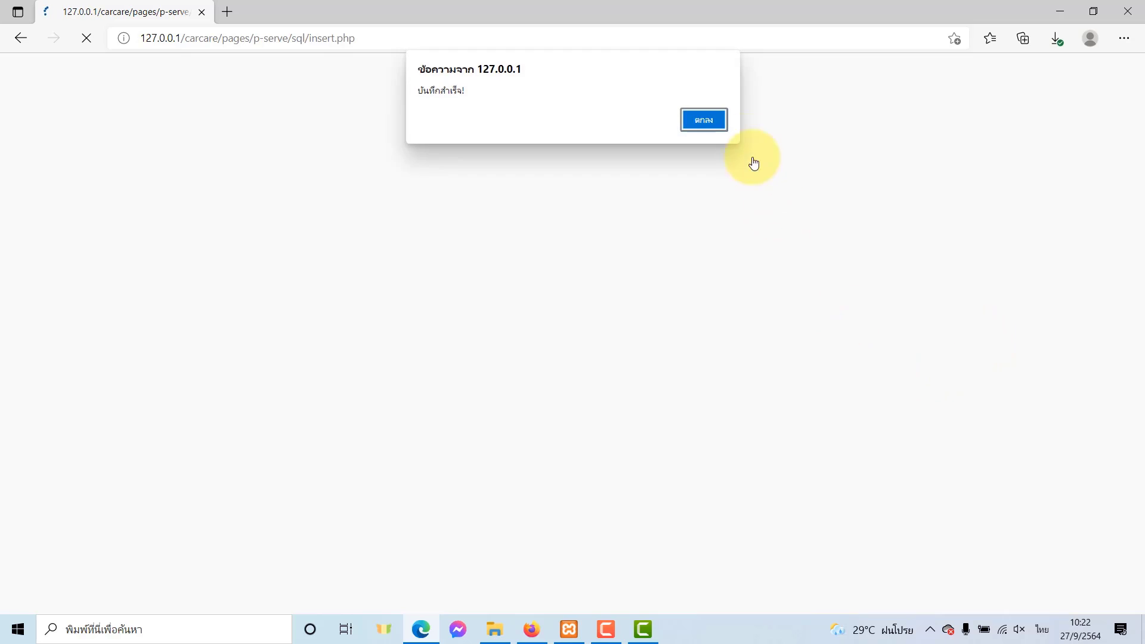
left_click(718, 119)
Add the service type ล้างรถยนต์ทั่วไป.
left_click(1012, 214)
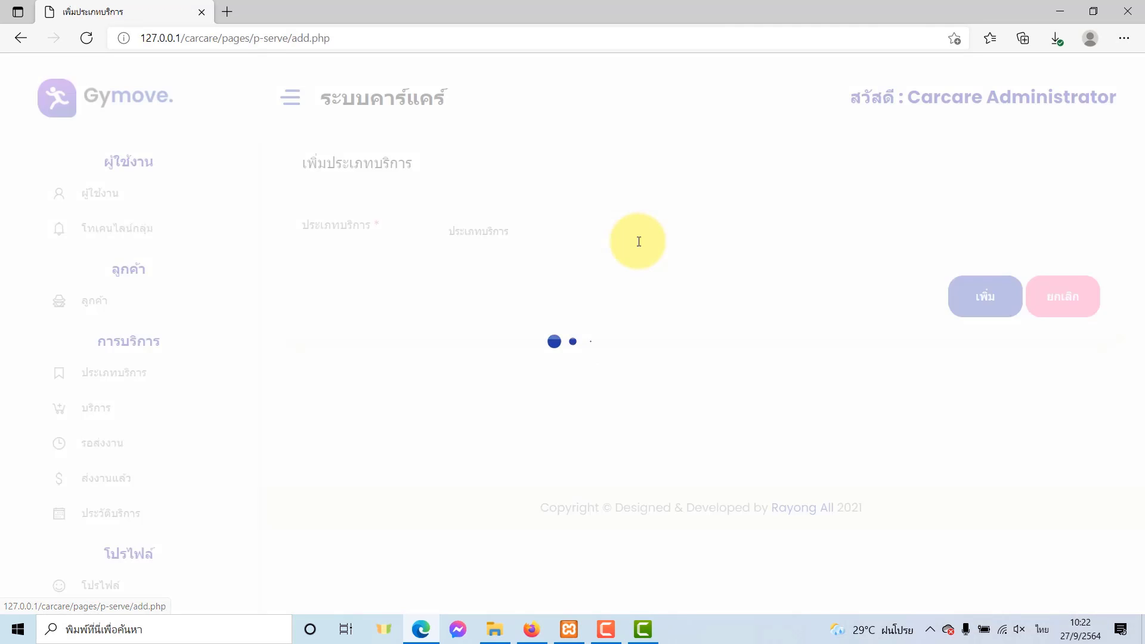
left_click(593, 269)
type("ล้างร")
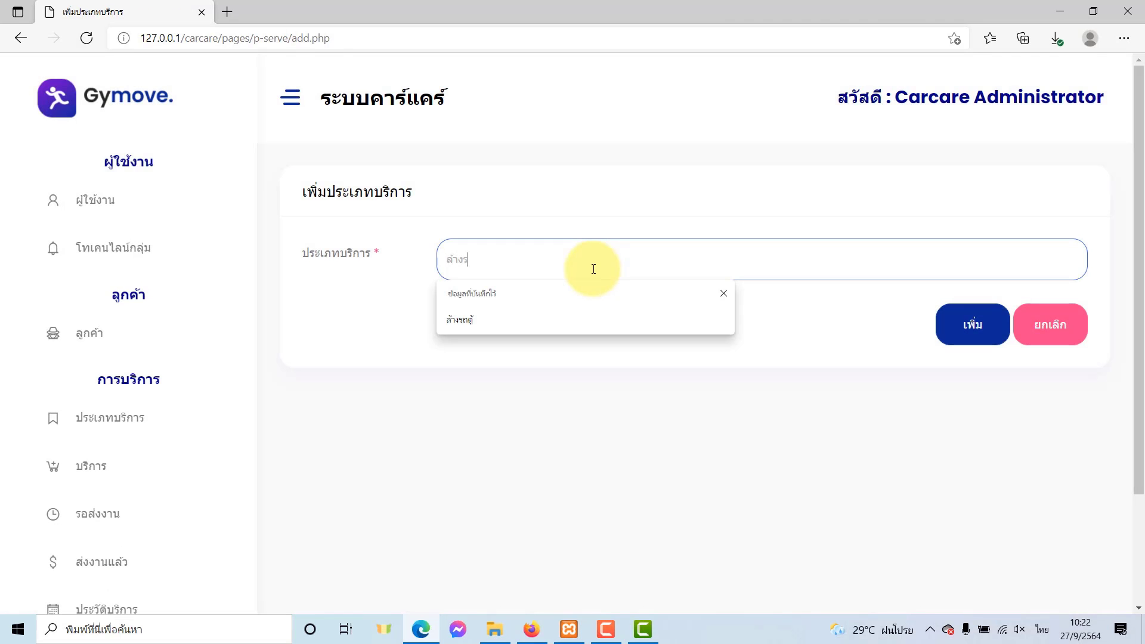
type("ถยนต์ทั่ว")
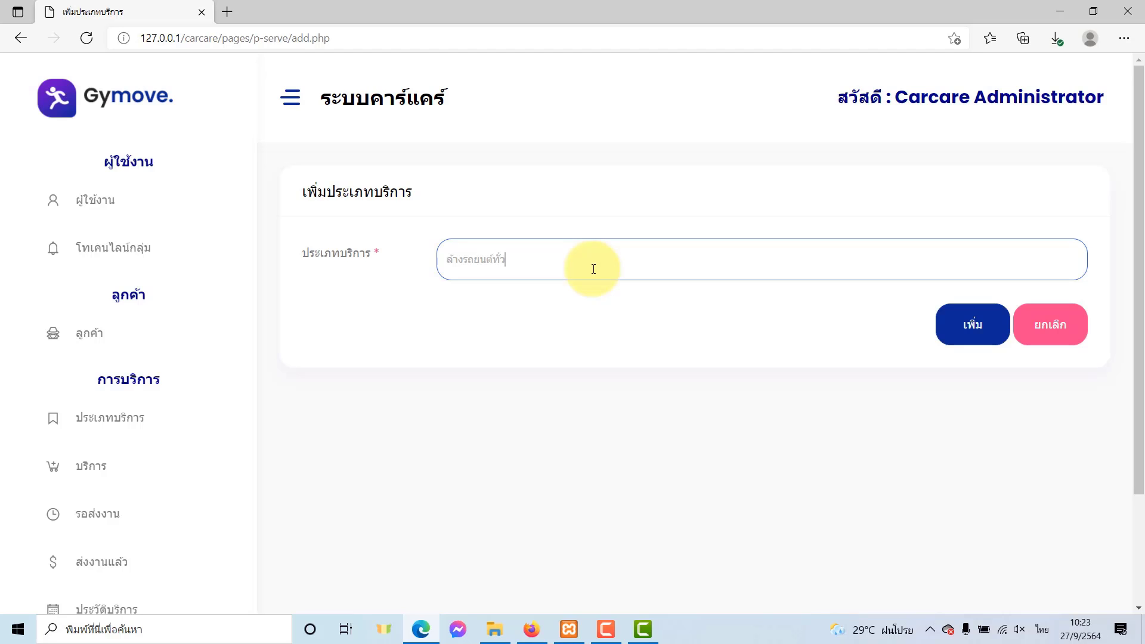
type("ไป")
left_click(1001, 333)
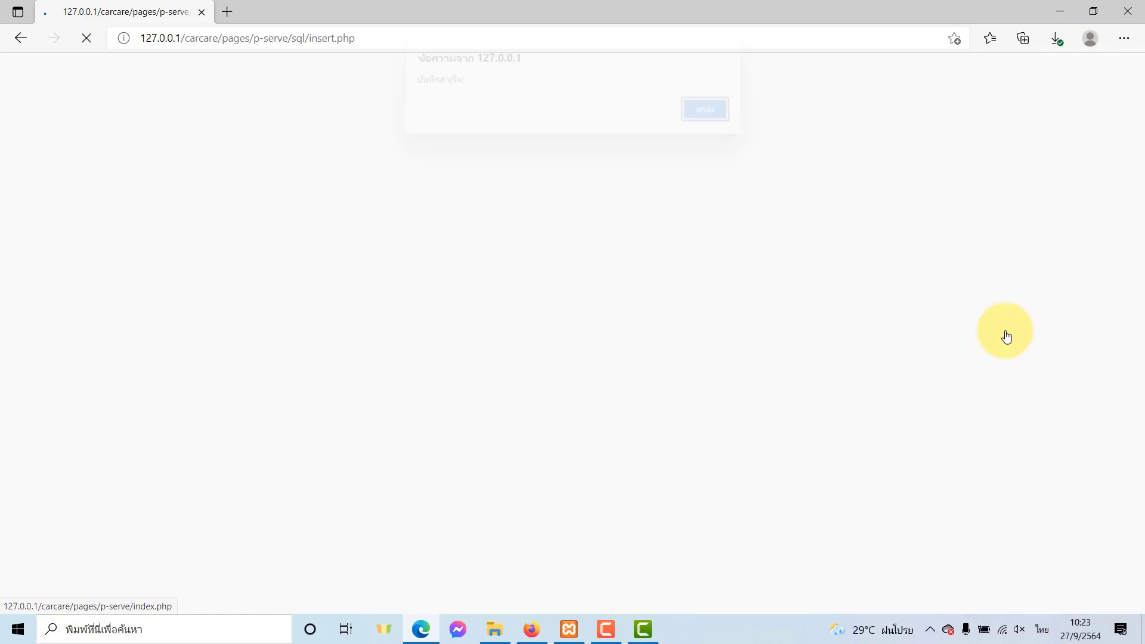
left_click(716, 123)
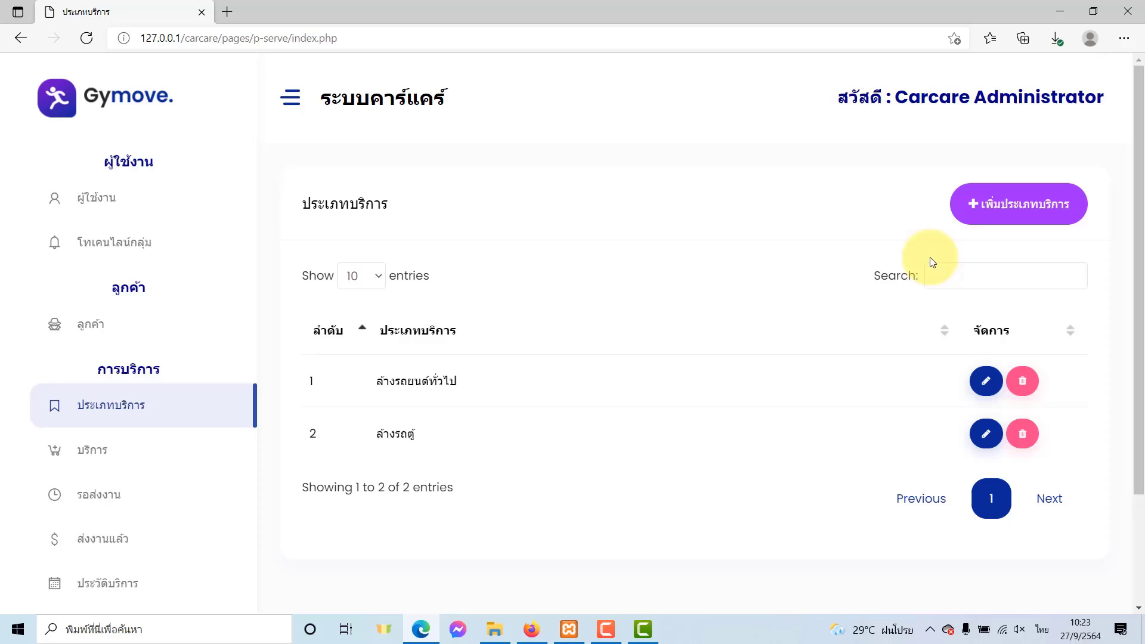
Add the service type ล้างมอเตอร์ไซค์.
left_click(988, 205)
left_click(560, 256)
type("ล")
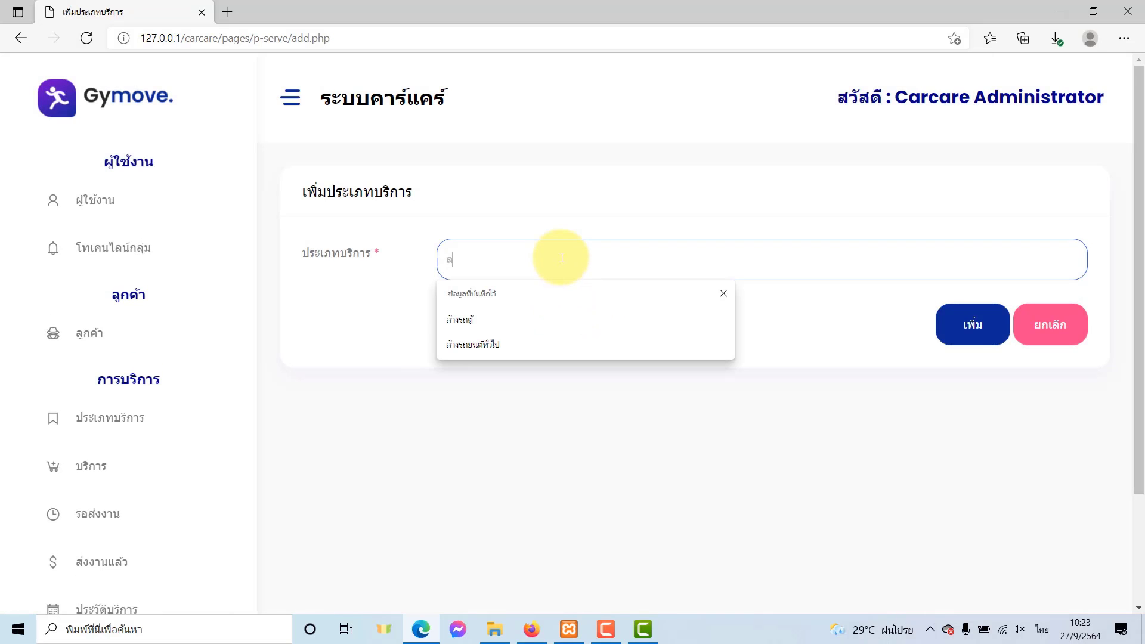
type("้างมอเตอร์")
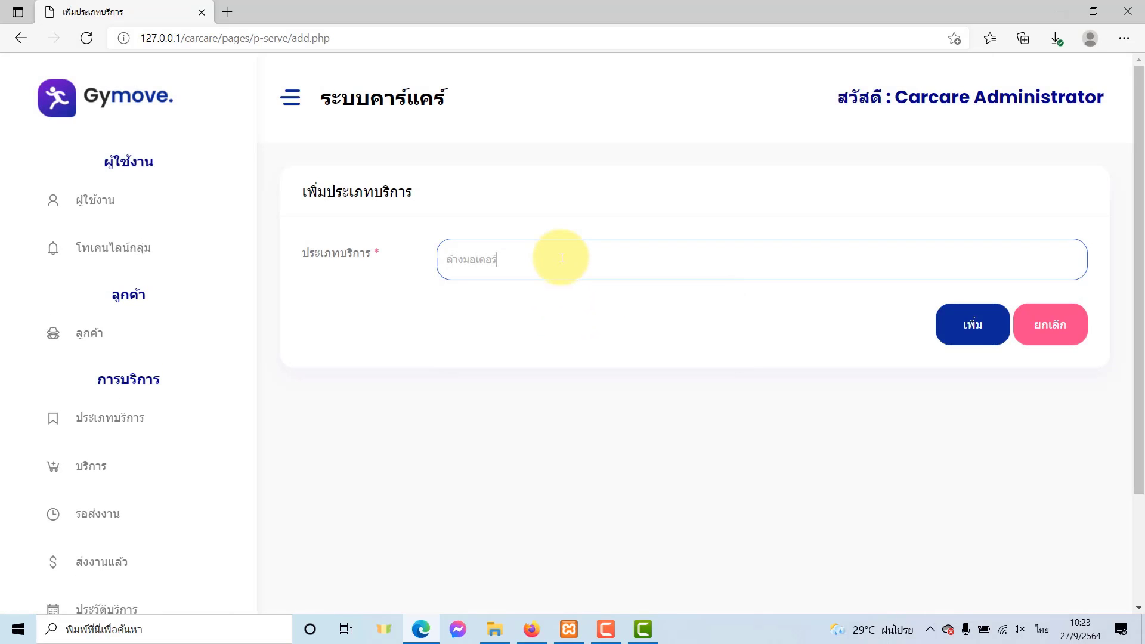
type("ไซด์")
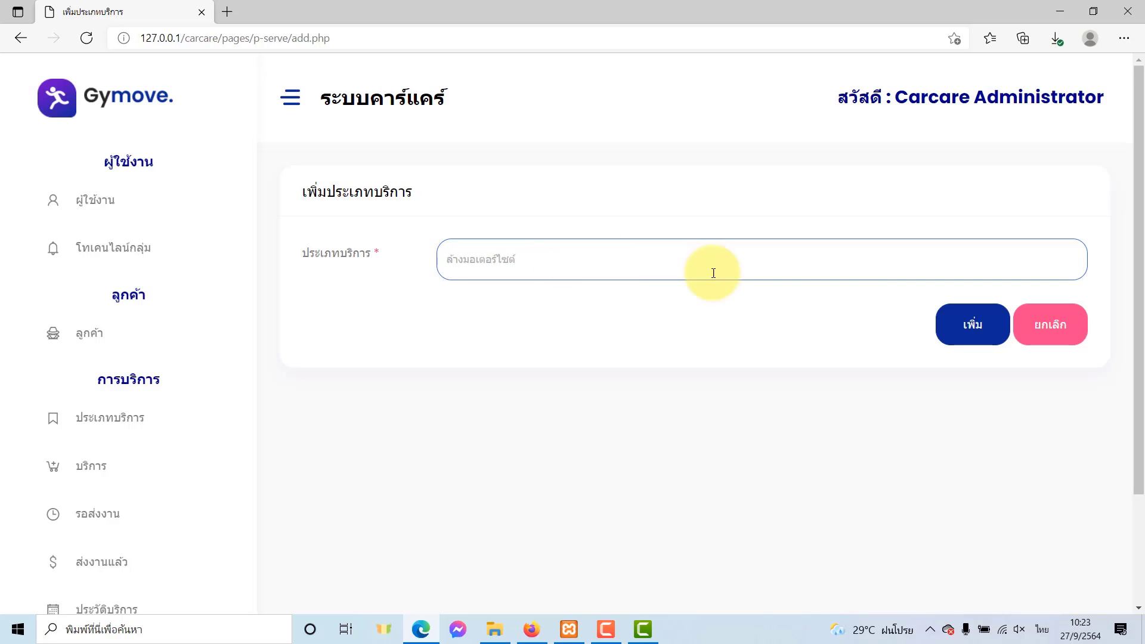
left_click(969, 322)
left_click(714, 128)
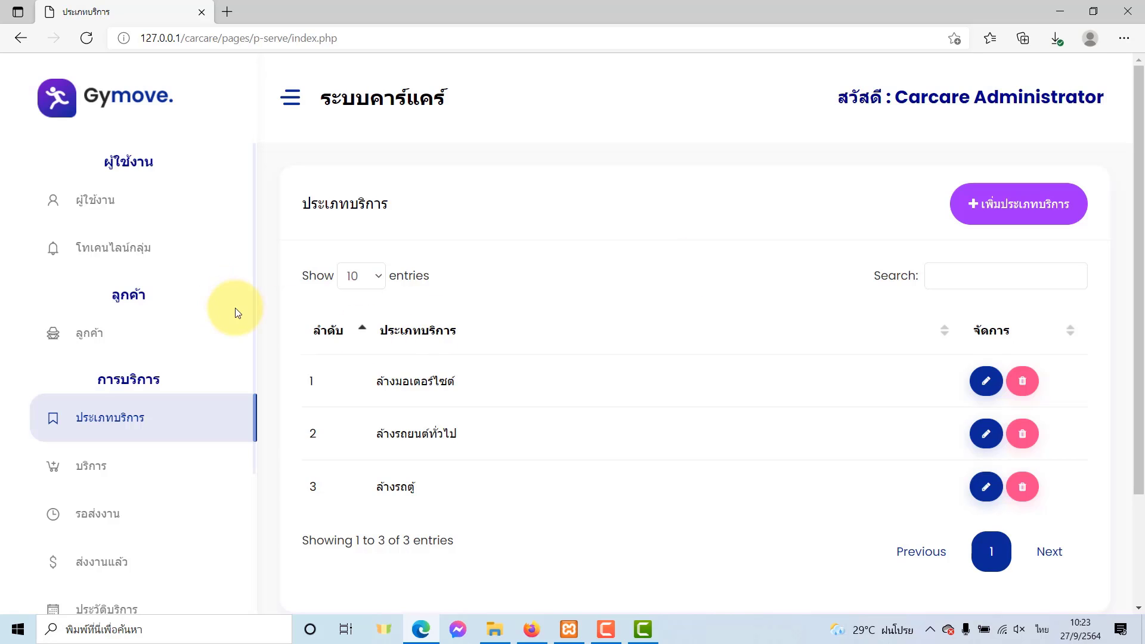
Go to the โทเคนไลน์กลุ่ม page from the sidebar.
left_click(117, 257)
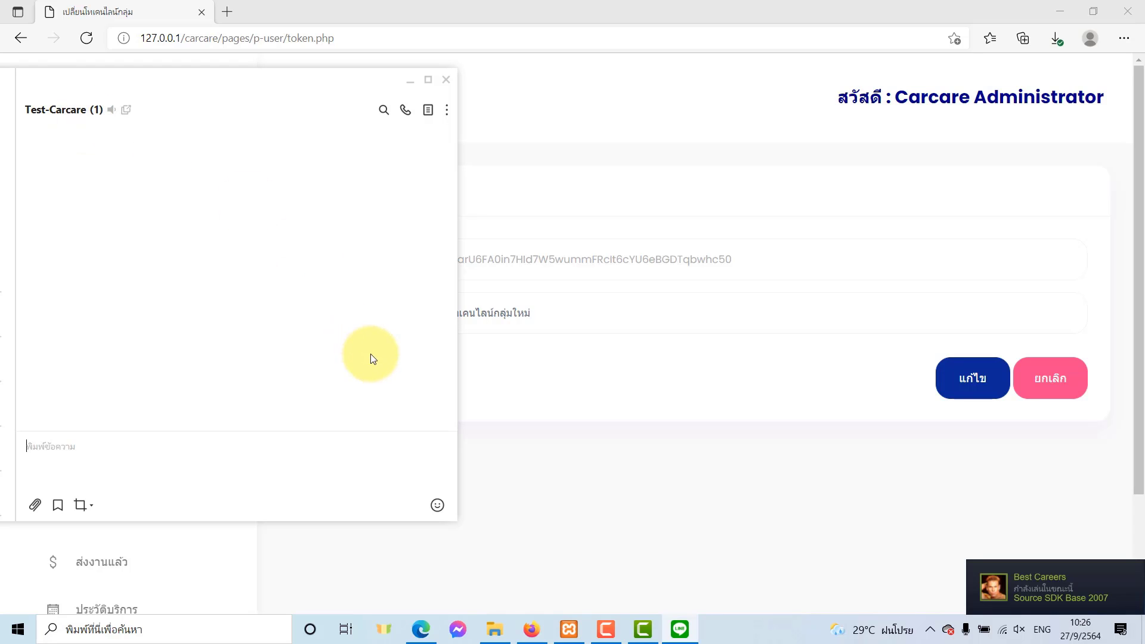
Open the LINE Notify site in Firefox and scroll My page to the Access Token issuing section.
key("alt+Tab")
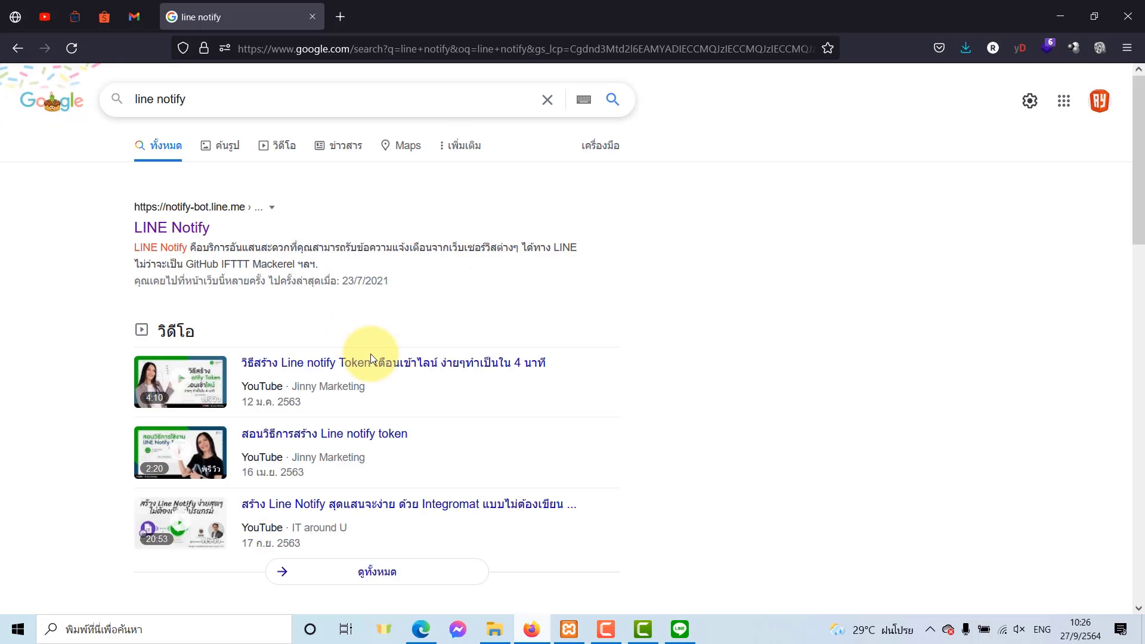
left_click(165, 231)
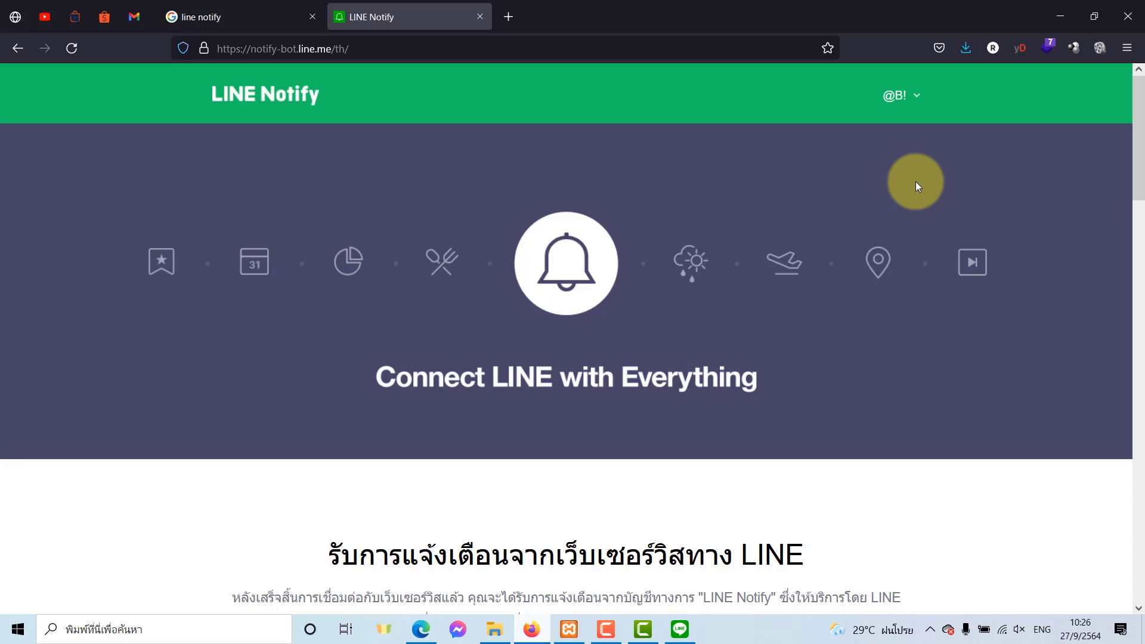
left_click(898, 100)
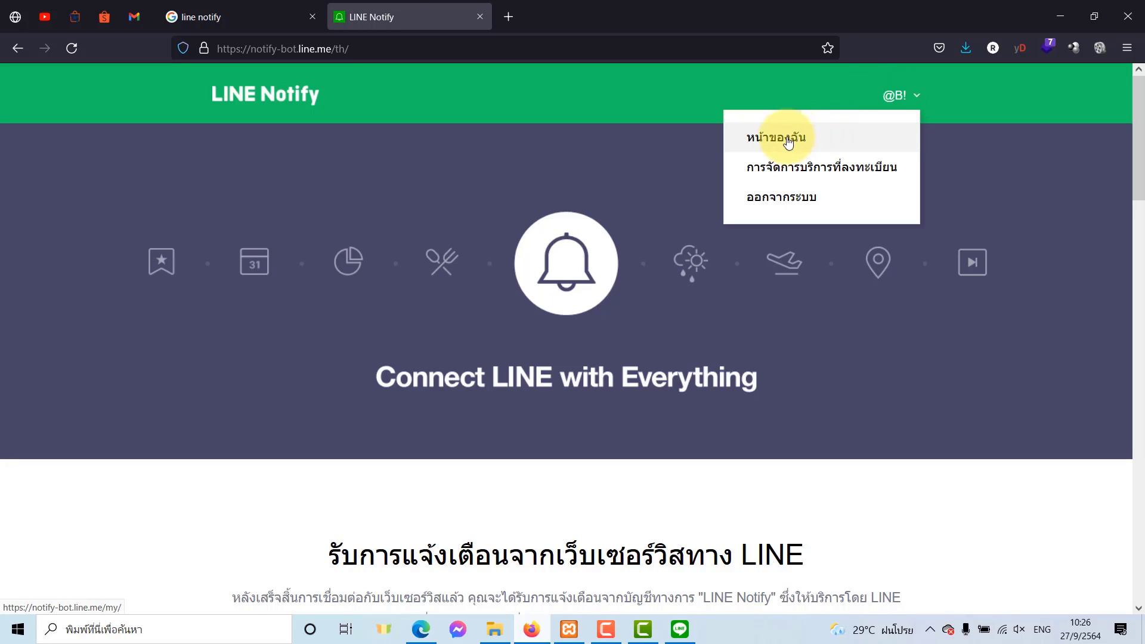
left_click(769, 136)
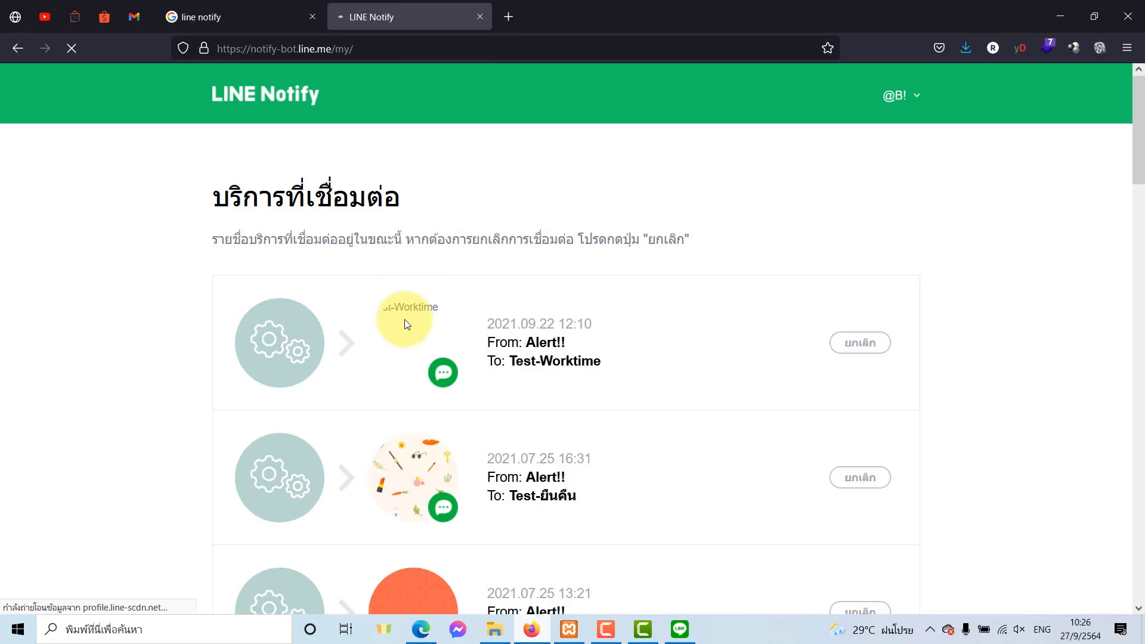
scroll(406, 323, "down", 15)
scroll(405, 319, "down", 10)
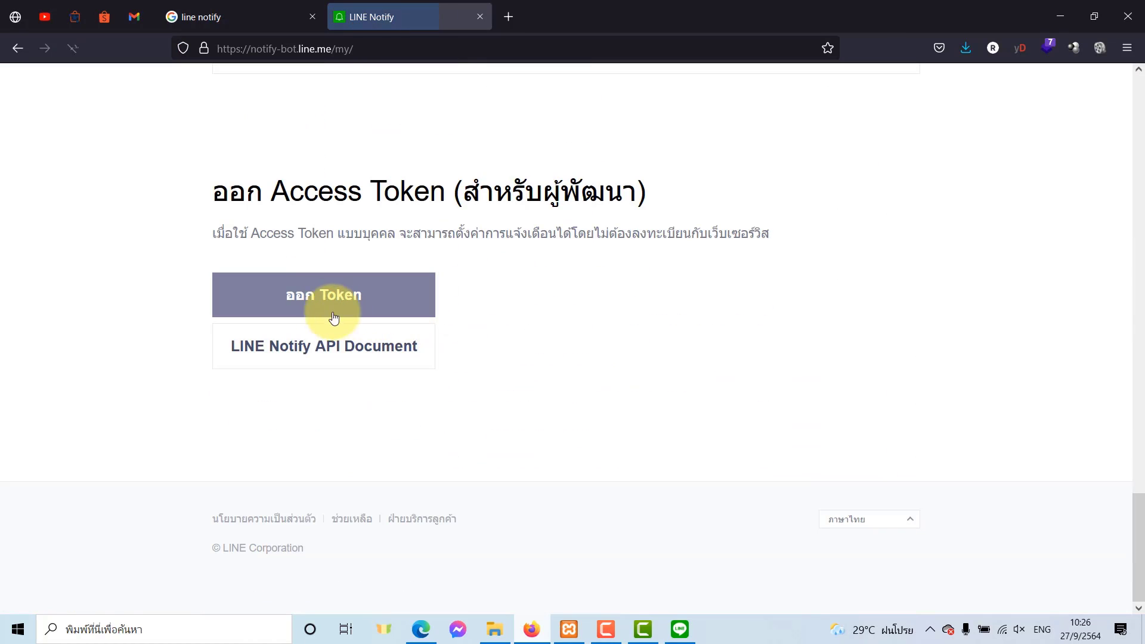
Start a new access token and select the Test-Carcare group chat via search.
left_click(263, 300)
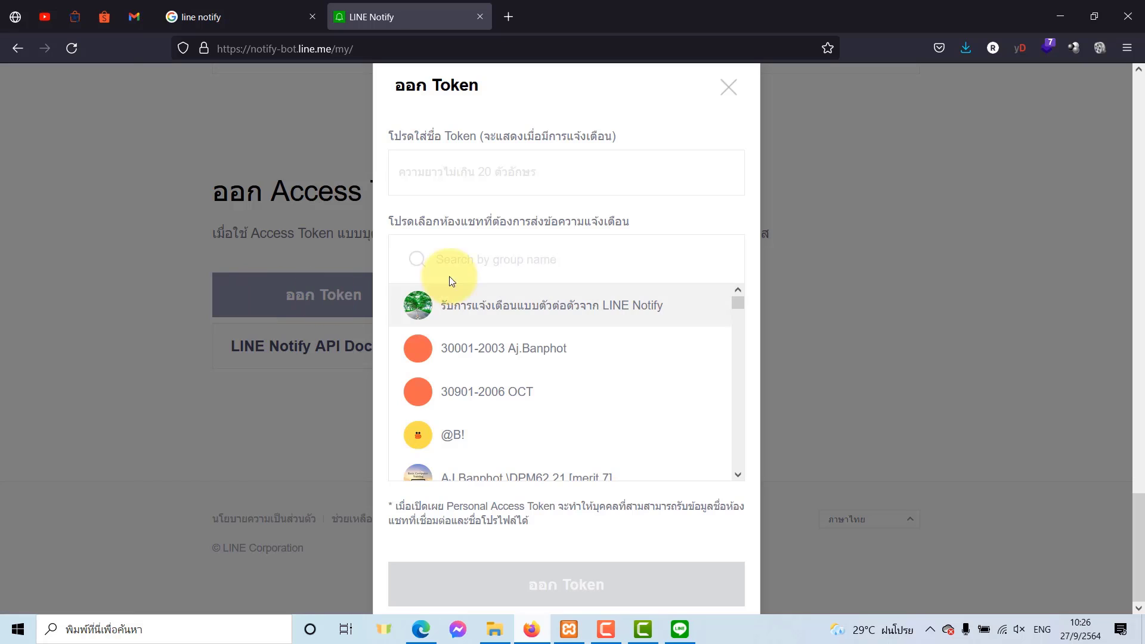
left_click(480, 258)
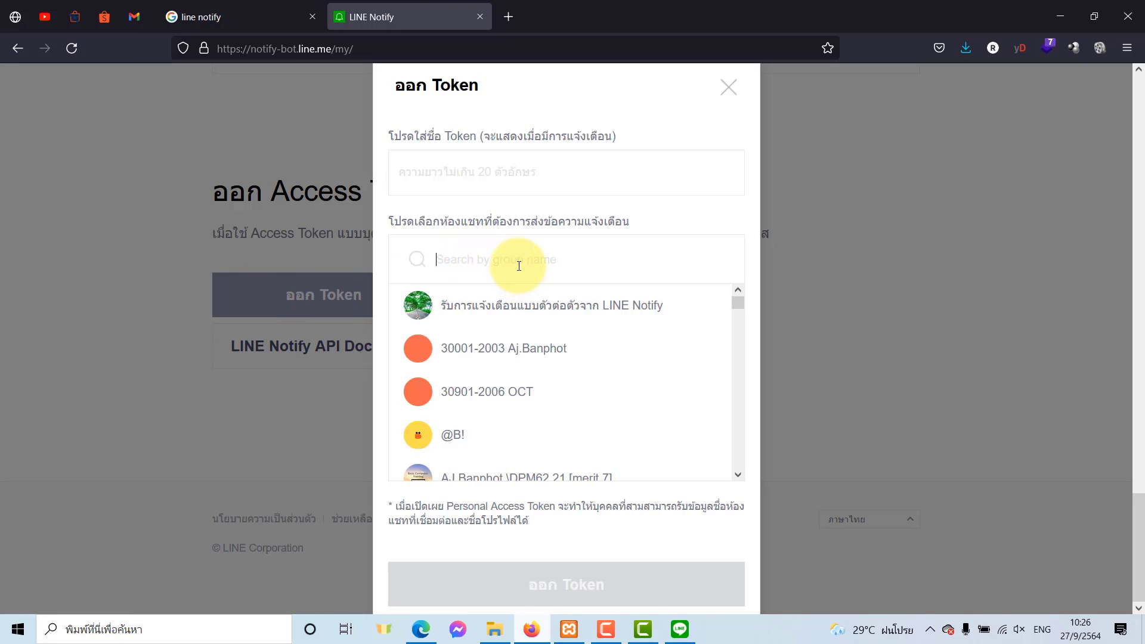
type("tes")
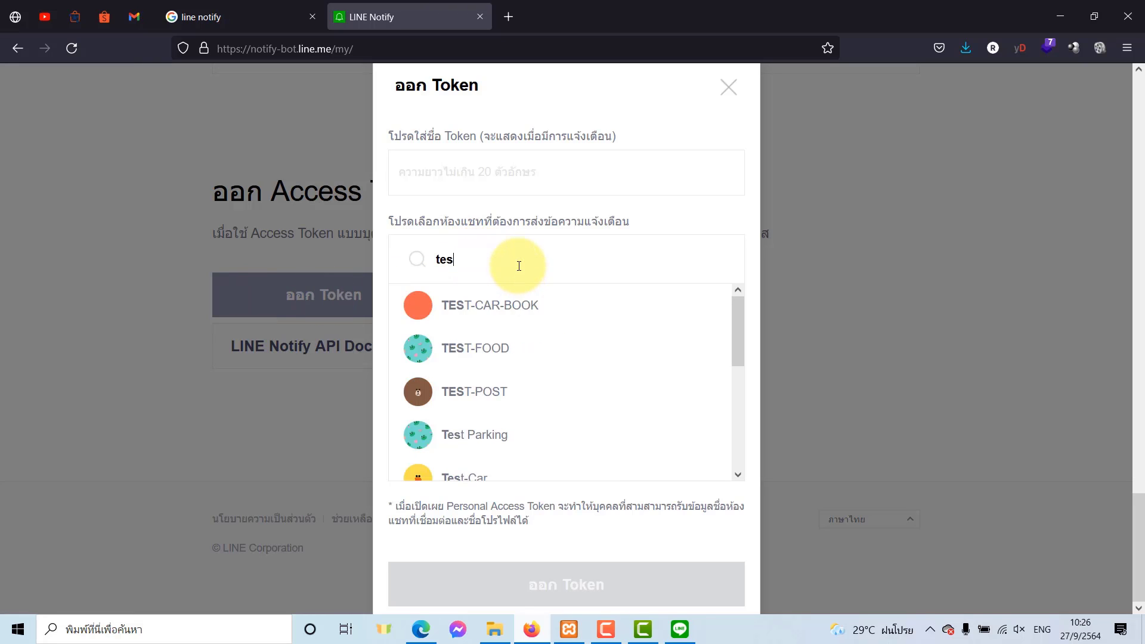
type("t-ca")
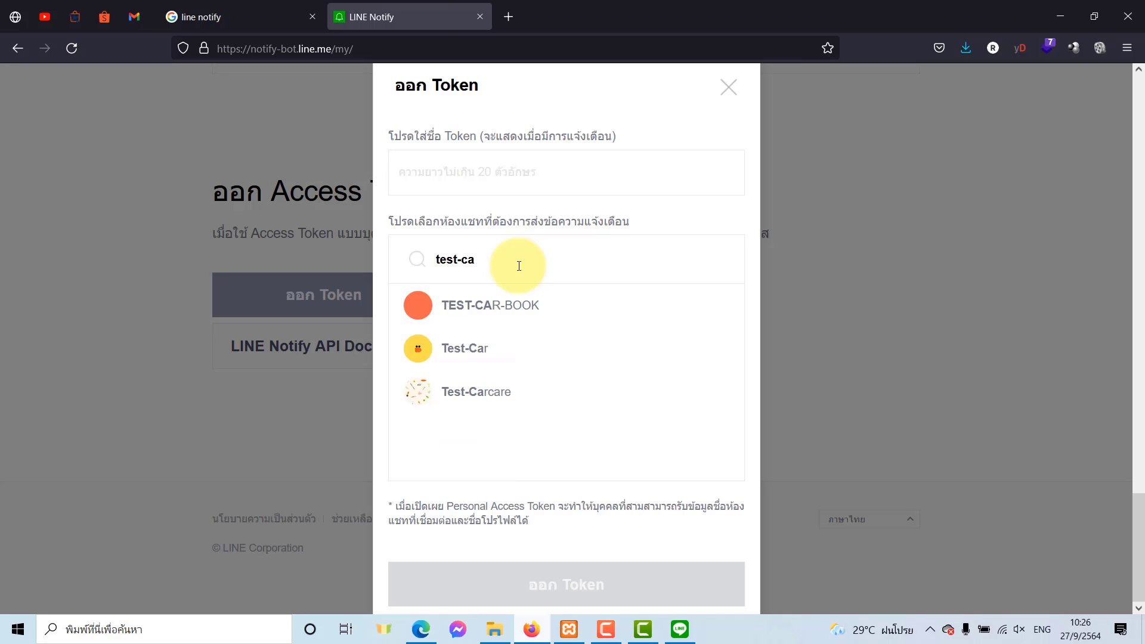
type("re")
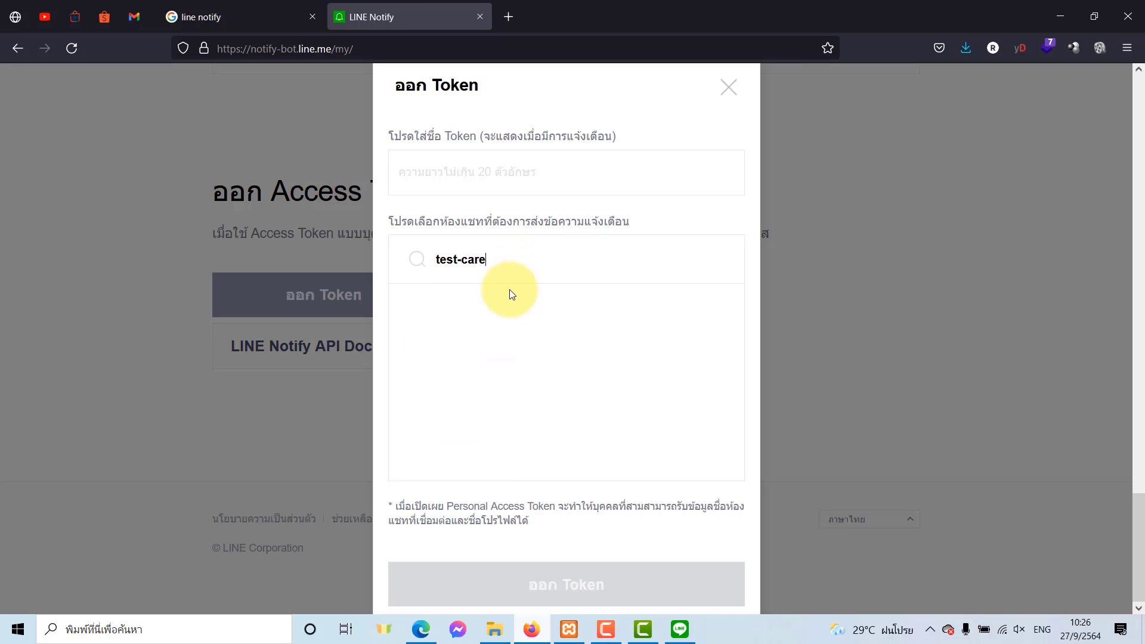
key("BackSpace")
key("BackSpace")
type("c")
left_click(504, 317)
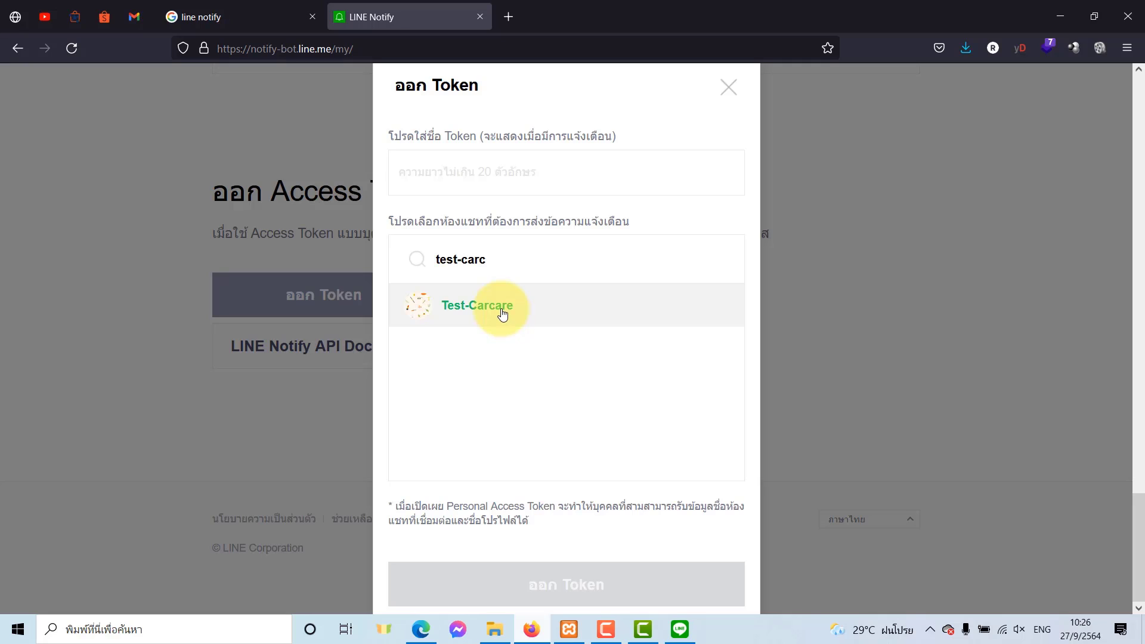
Name the token Alert!!, generate it, and copy it back to the Carcare page.
type("A")
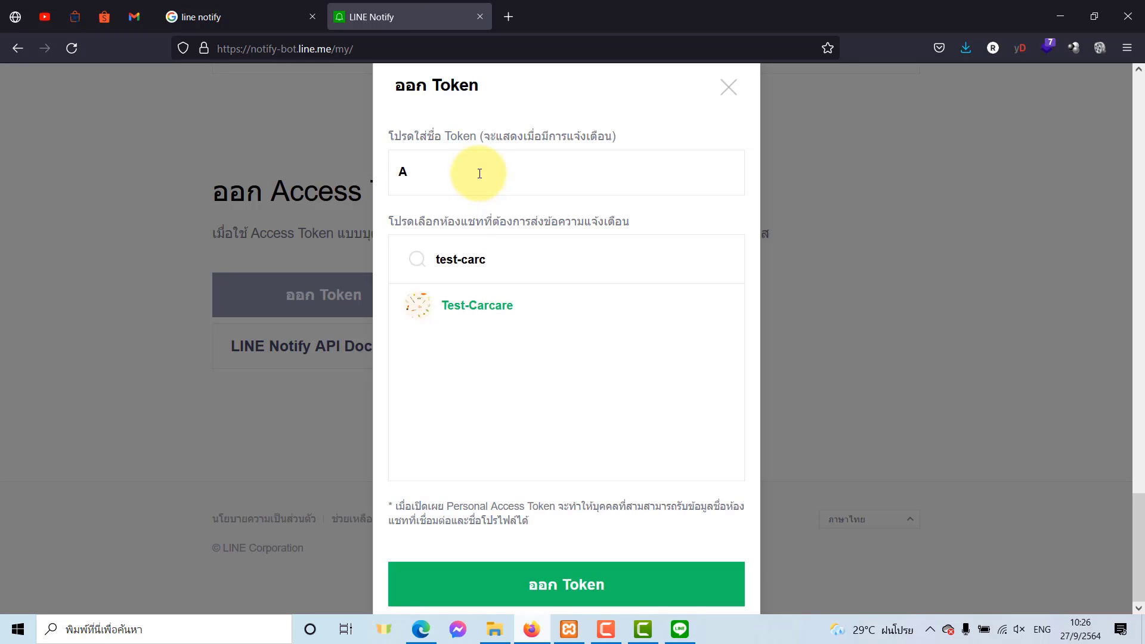
type("lert!!")
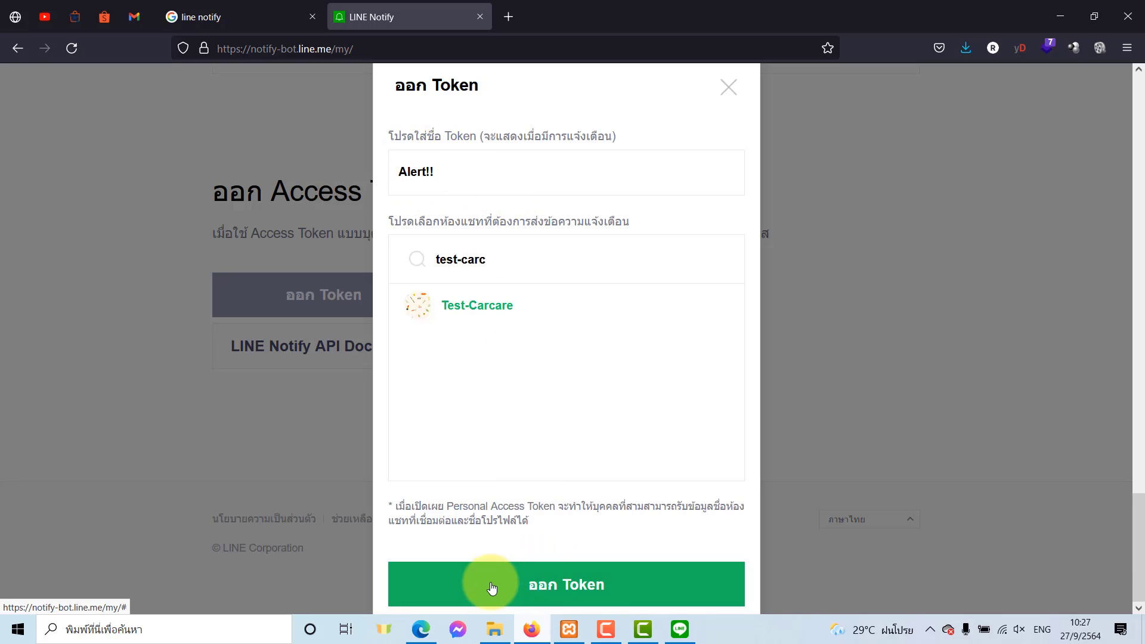
left_click(492, 587)
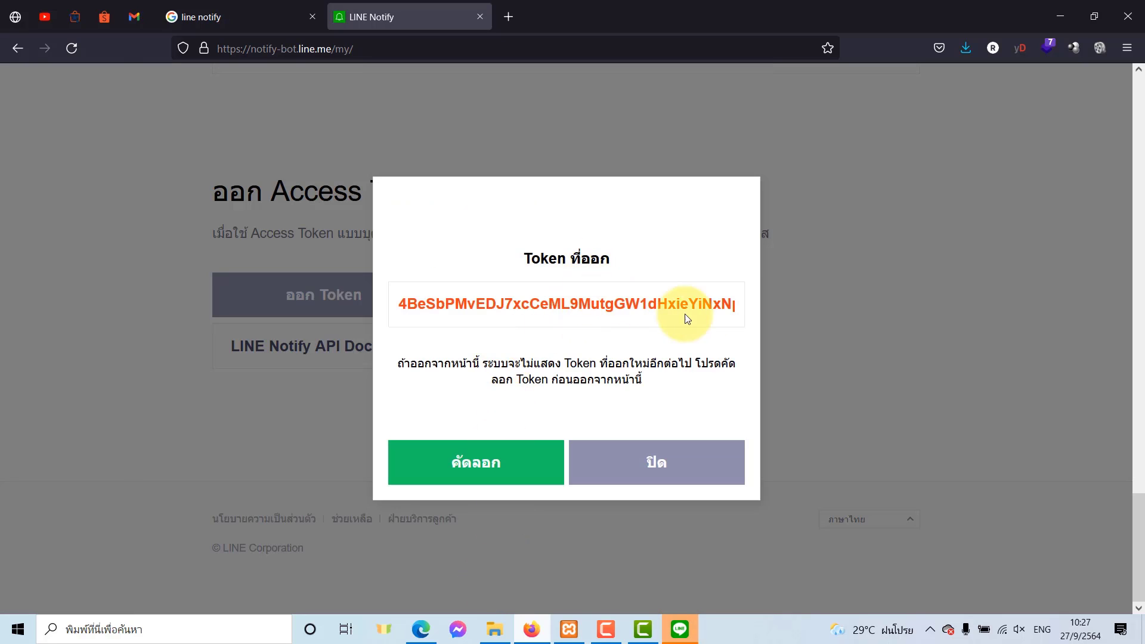
left_click(424, 472)
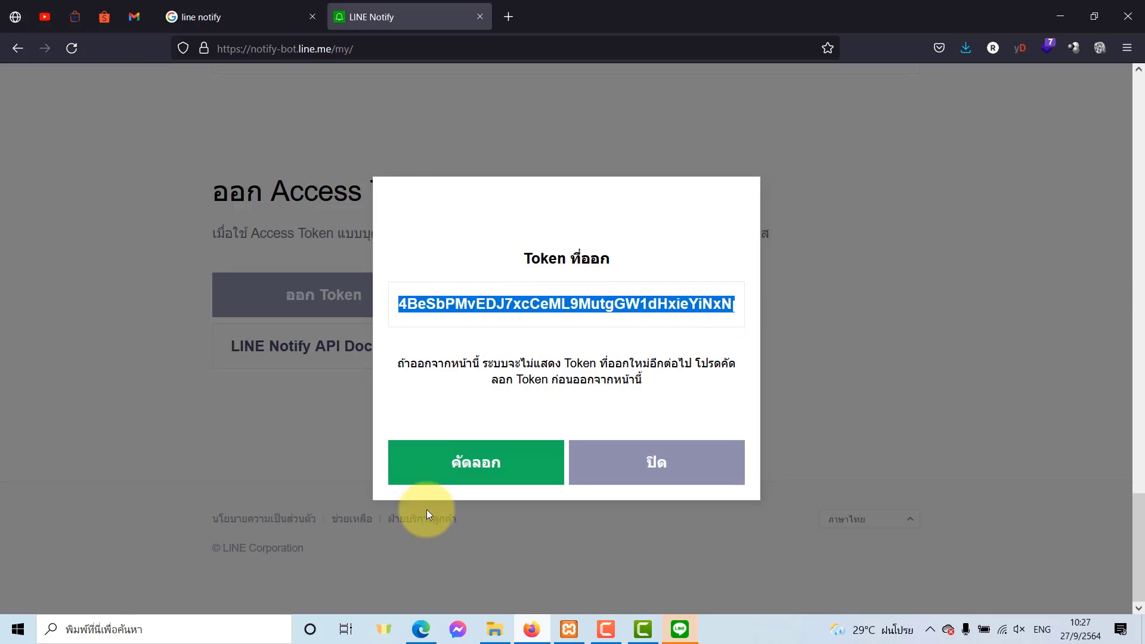
left_click(421, 629)
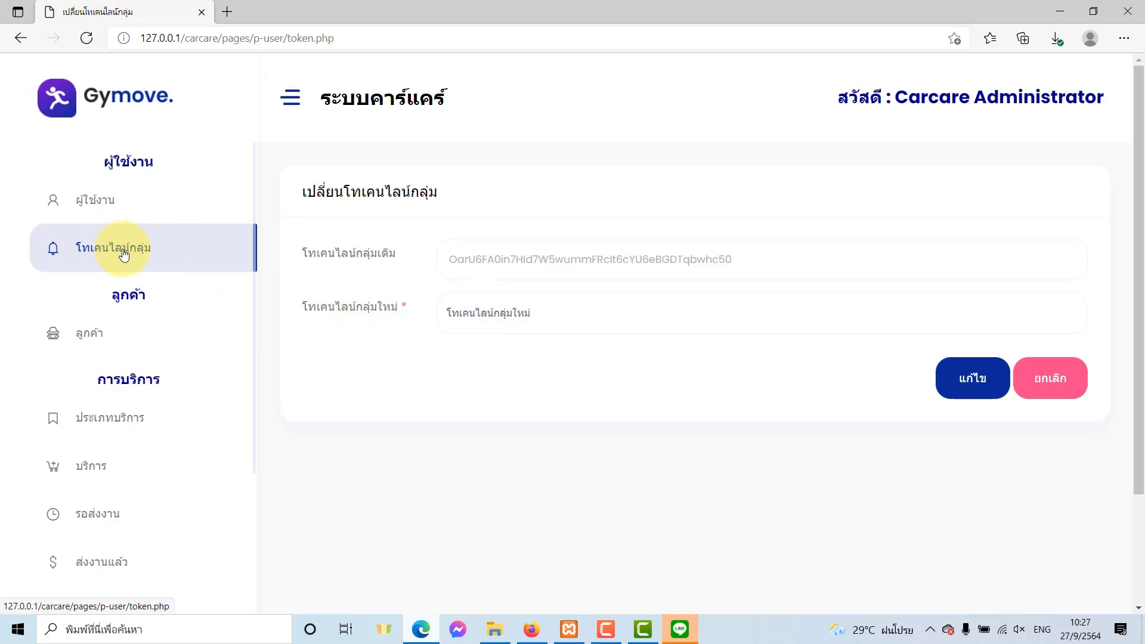
Paste the copied LINE token into the new group token field and save it.
left_click(489, 312)
right_click(489, 313)
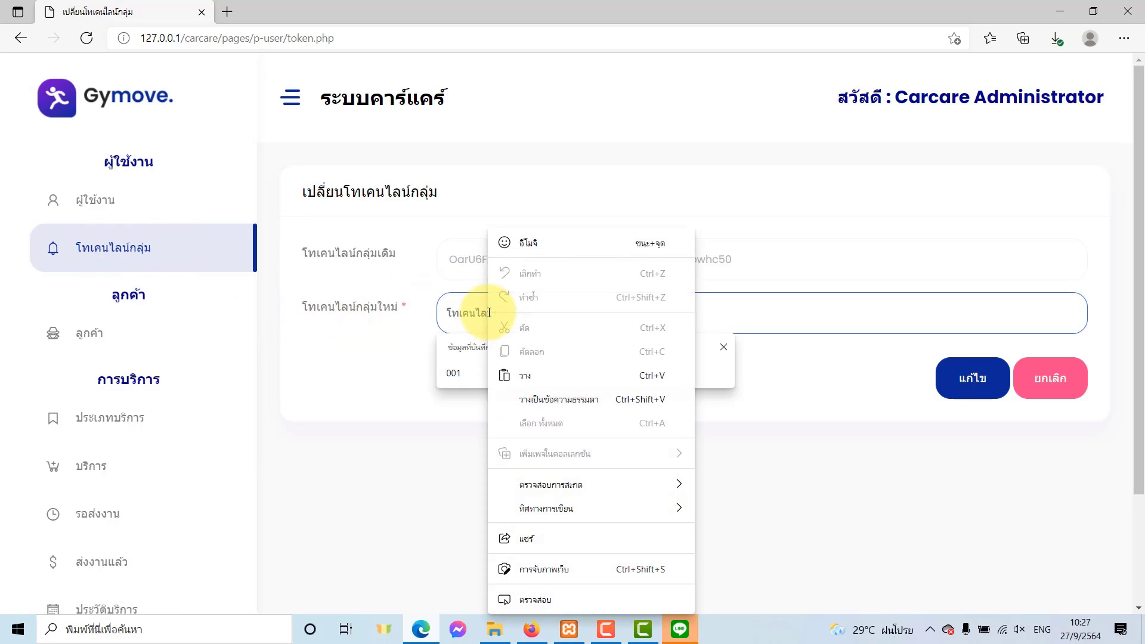
left_click(520, 366)
left_click(366, 423)
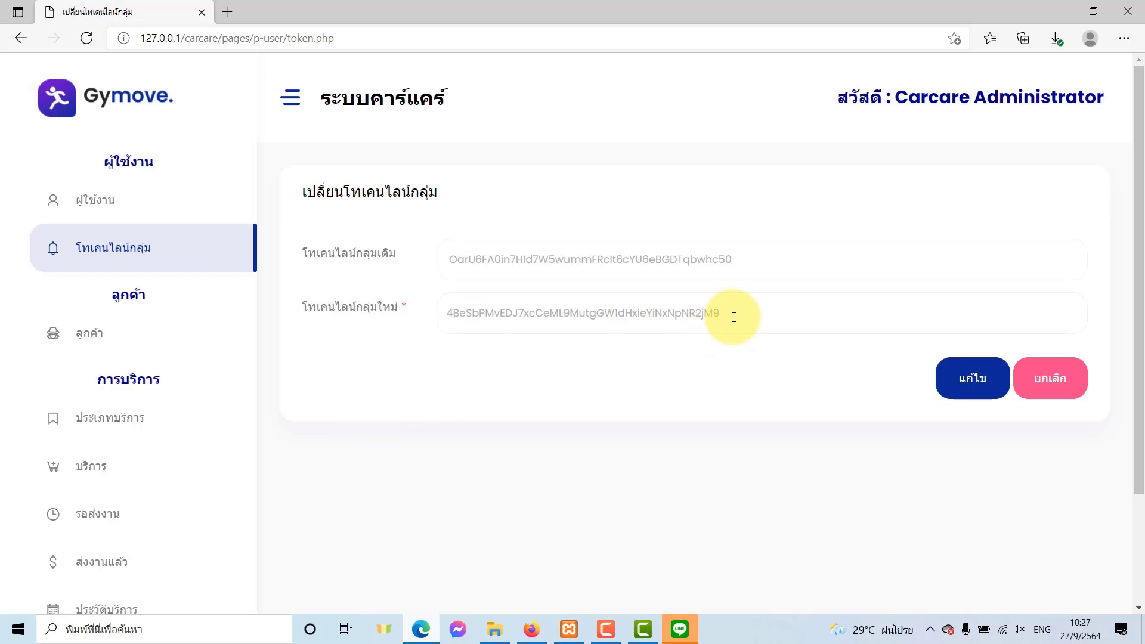
left_click(760, 314)
left_click(697, 410)
left_click(973, 387)
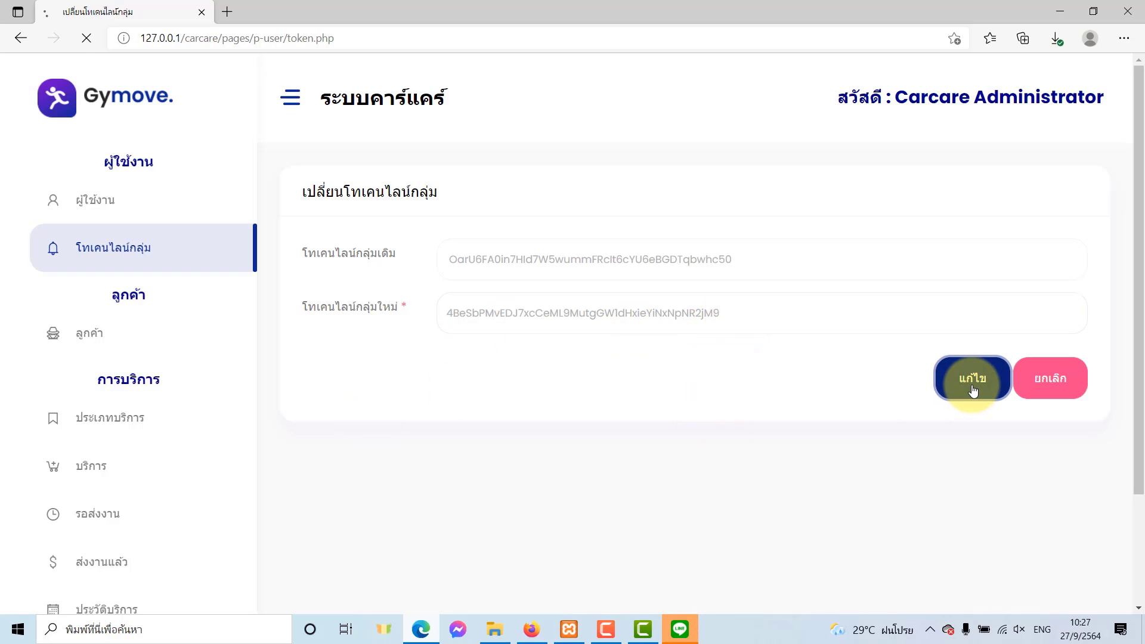
left_click(713, 120)
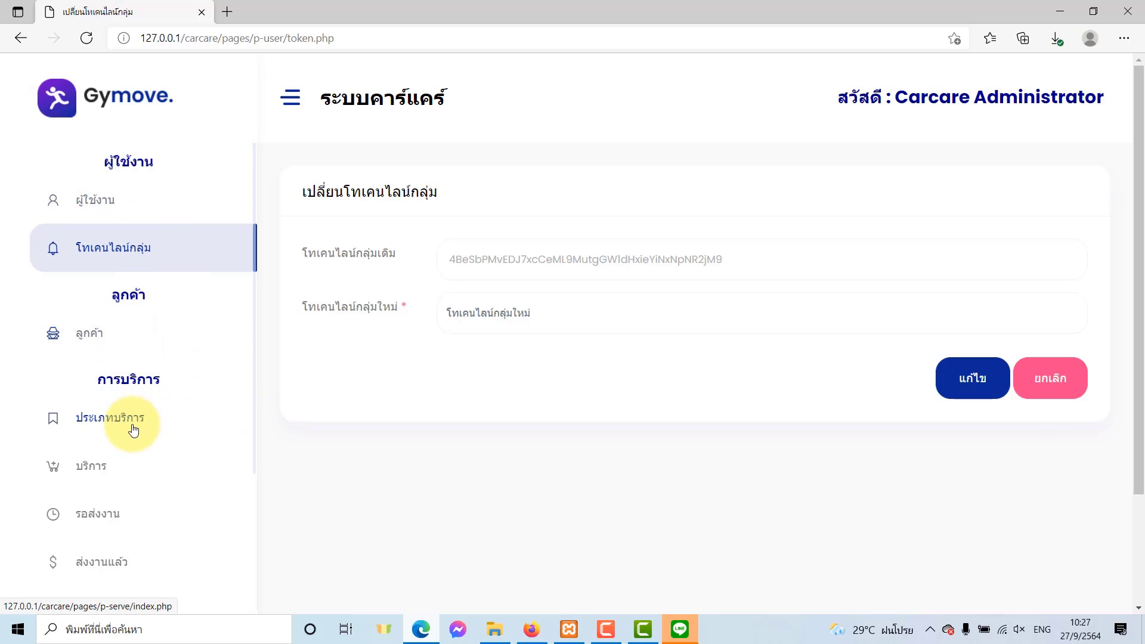
Go to the ลูกค้า customer list and bring up the เพิ่มลูกค้า form.
left_click(108, 341)
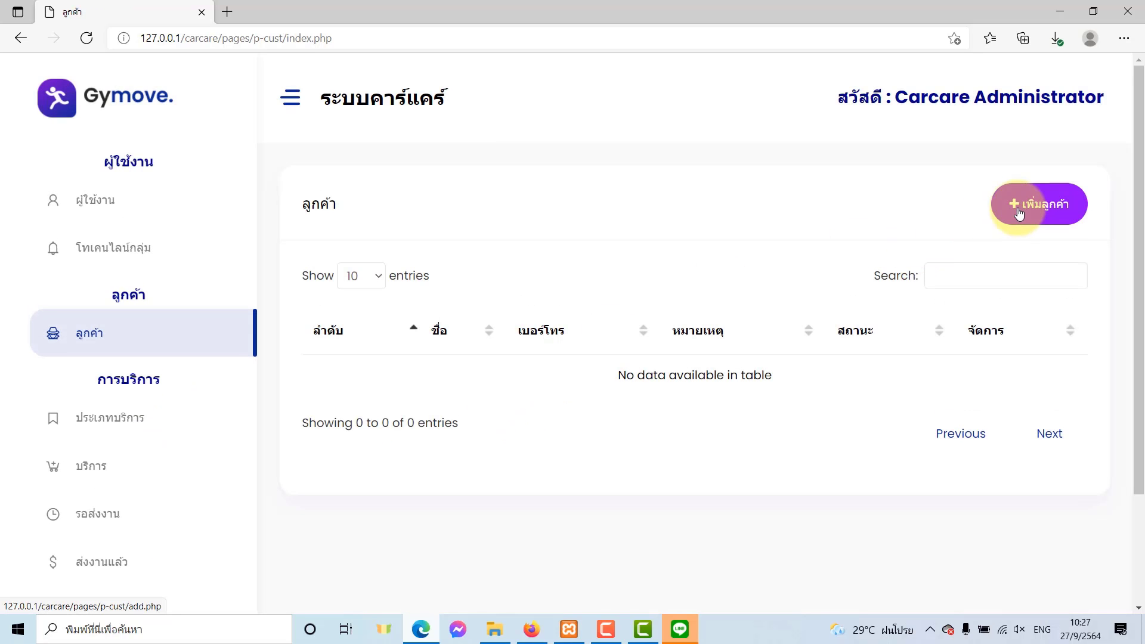
left_click(1019, 208)
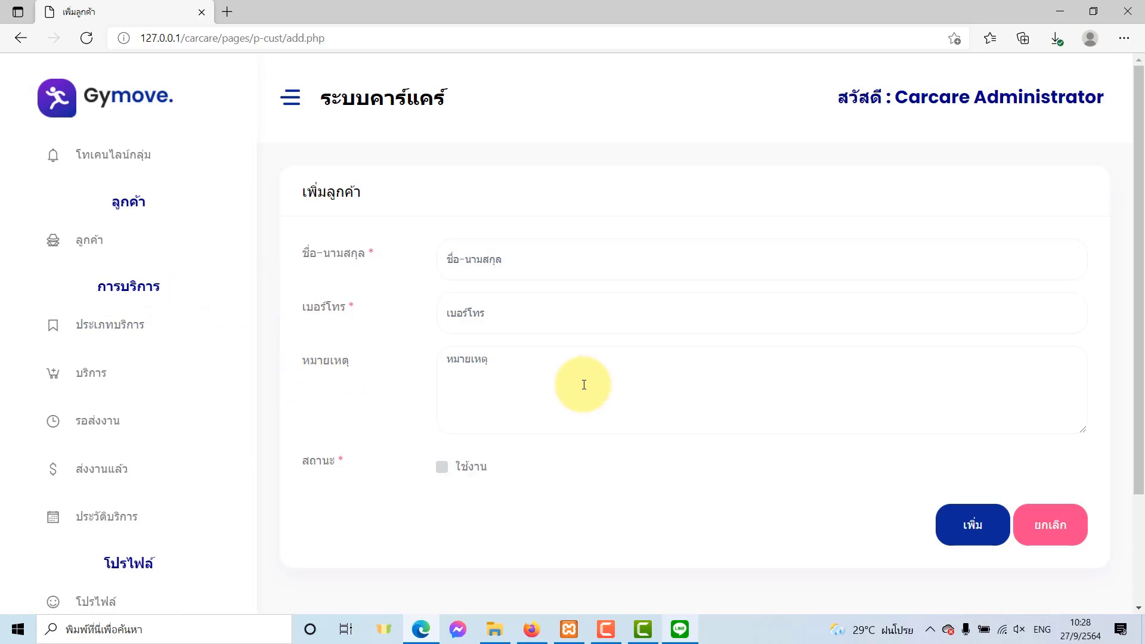
Invite LINE Notify into the Test-Carcare group chat from the chat's invite option.
left_click(689, 632)
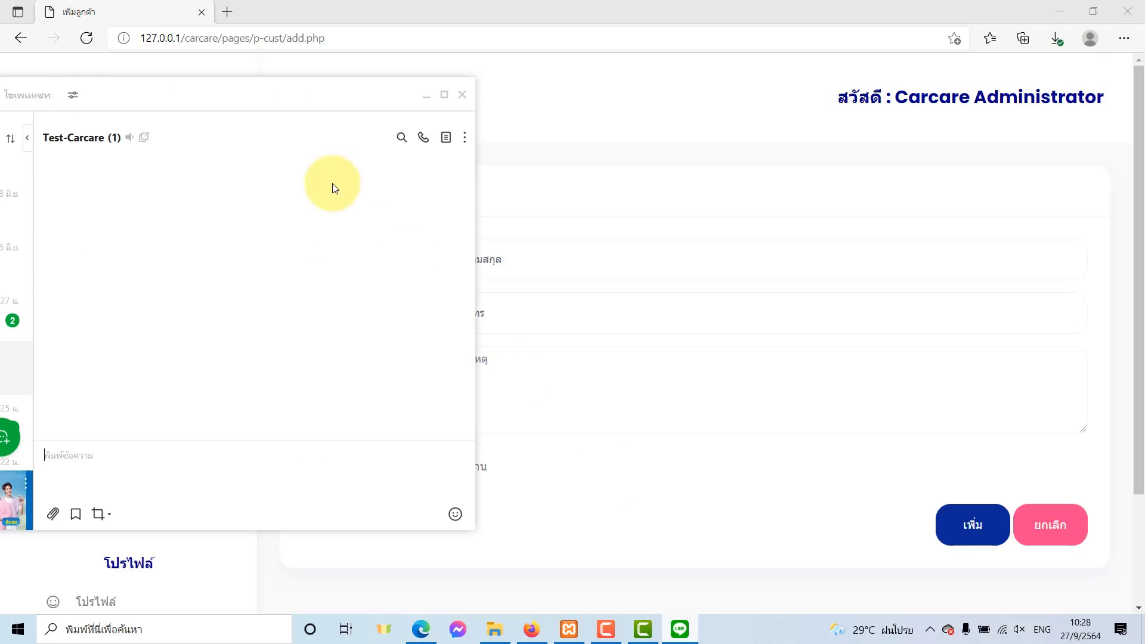
left_click_drag(329, 105, 314, 98)
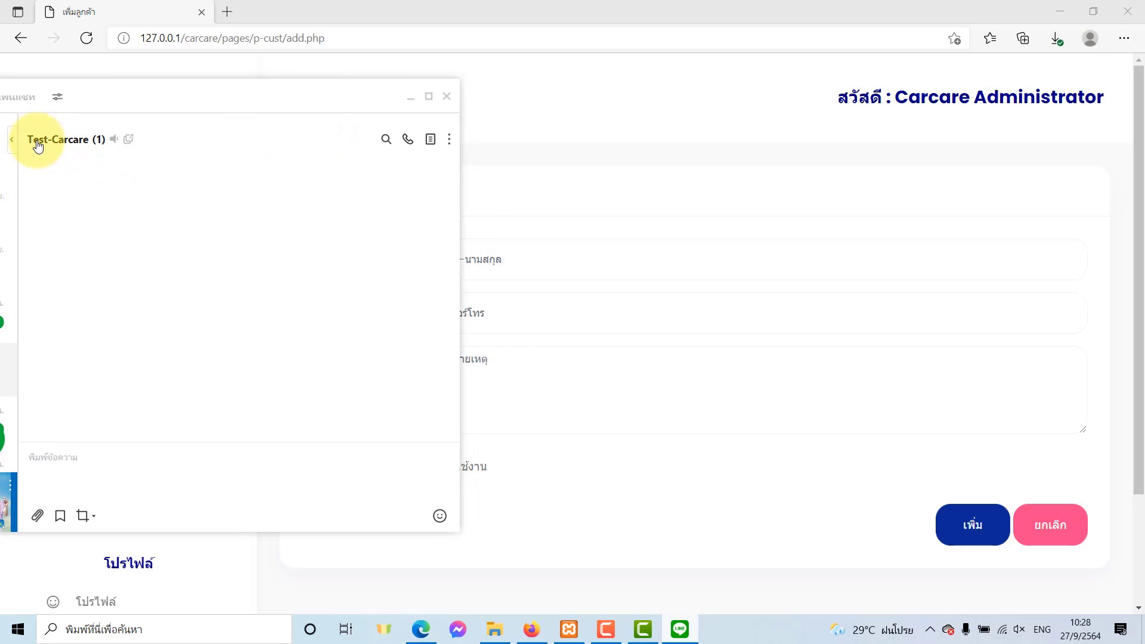
left_click(455, 144)
left_click(471, 183)
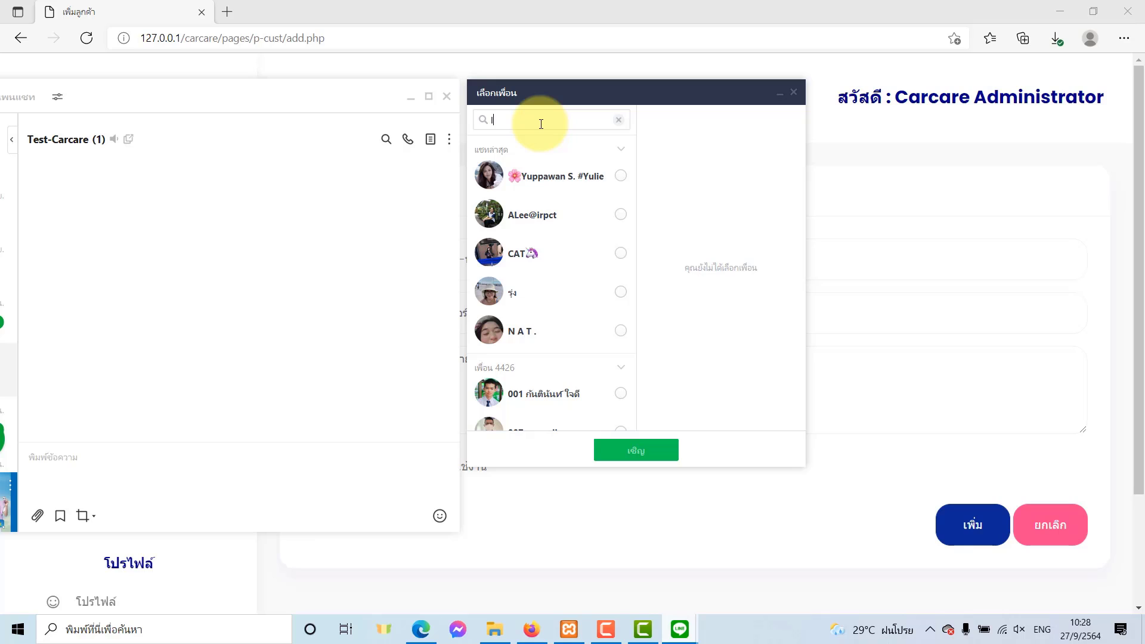
type("line n")
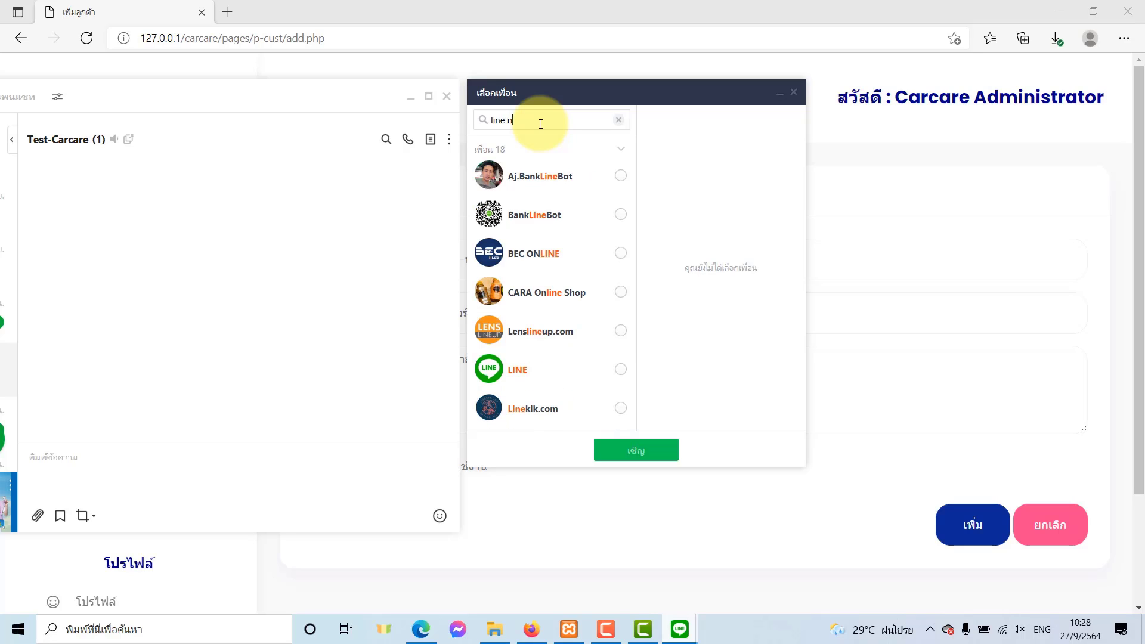
type("ot")
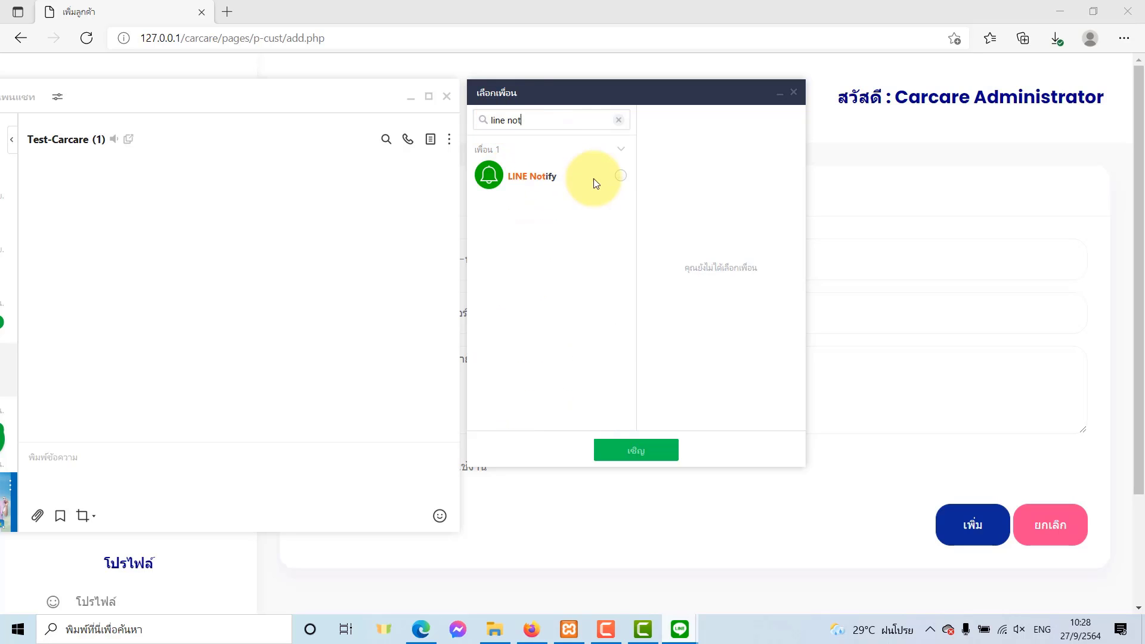
left_click(620, 175)
left_click(649, 458)
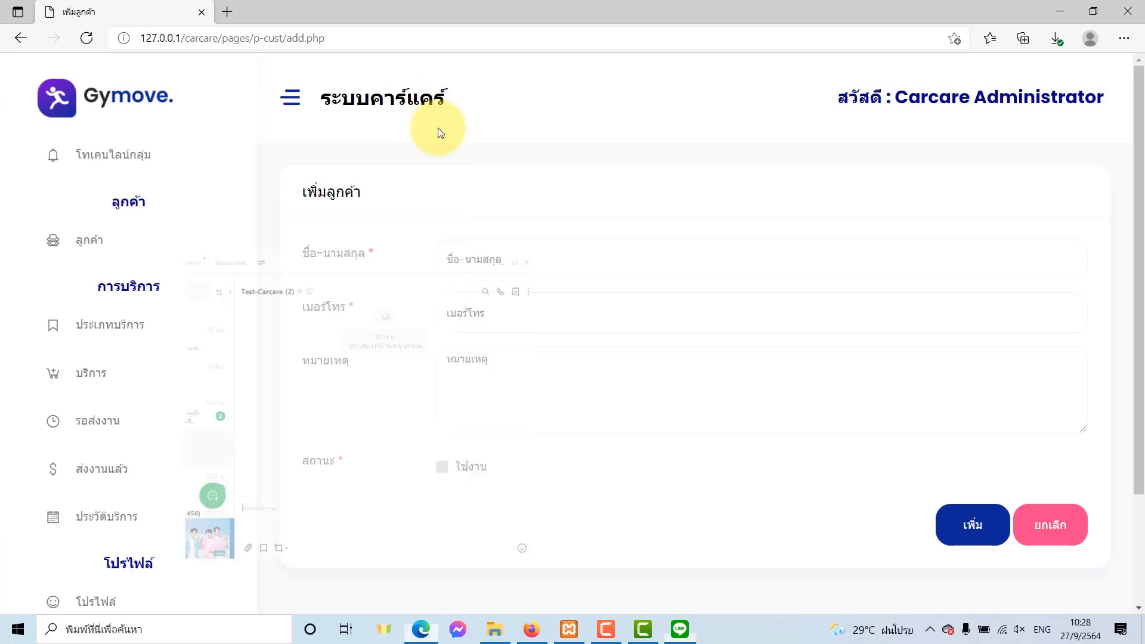
Enter the customer's full name in Thai and accept the suggested phone number.
left_click(410, 96)
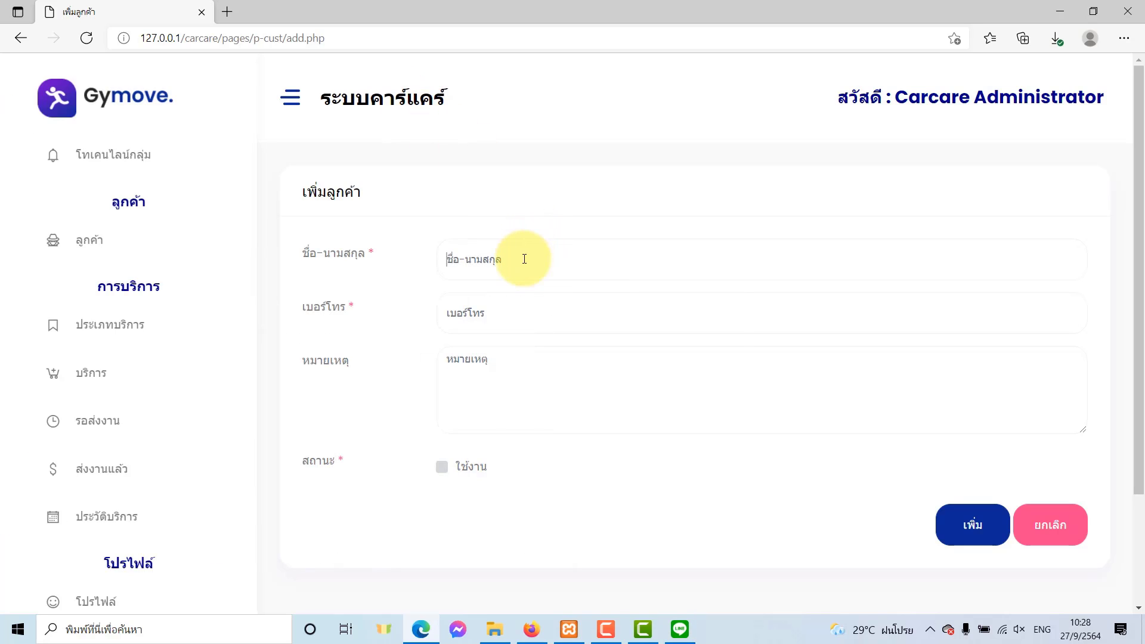
left_click(524, 259)
key("grave")
type("นาย")
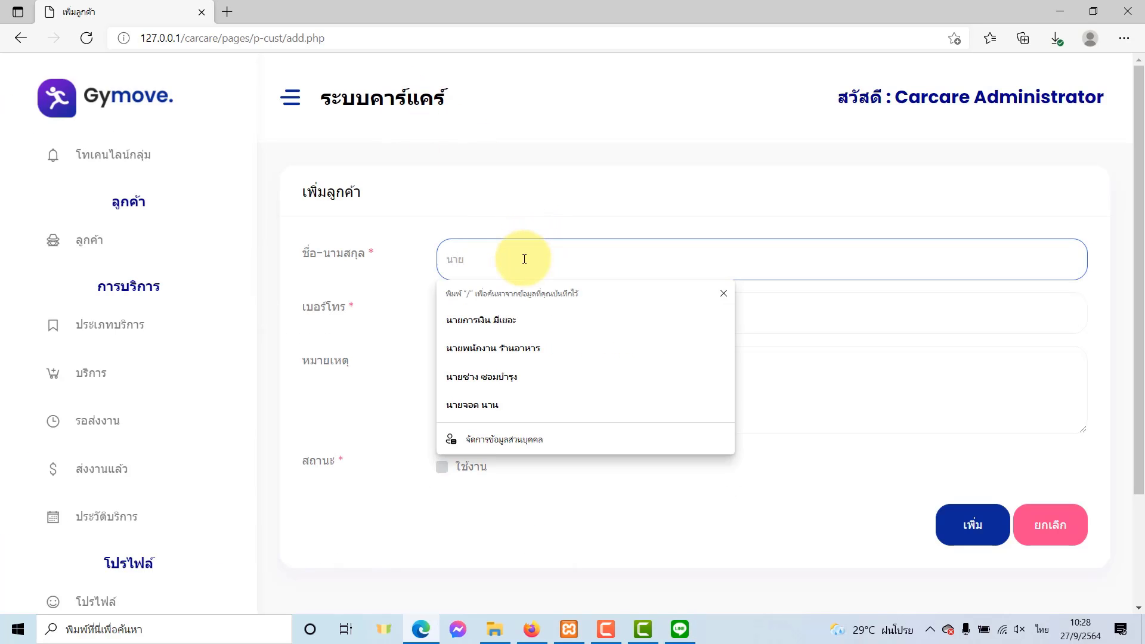
type("รถเลอะ ฝุ")
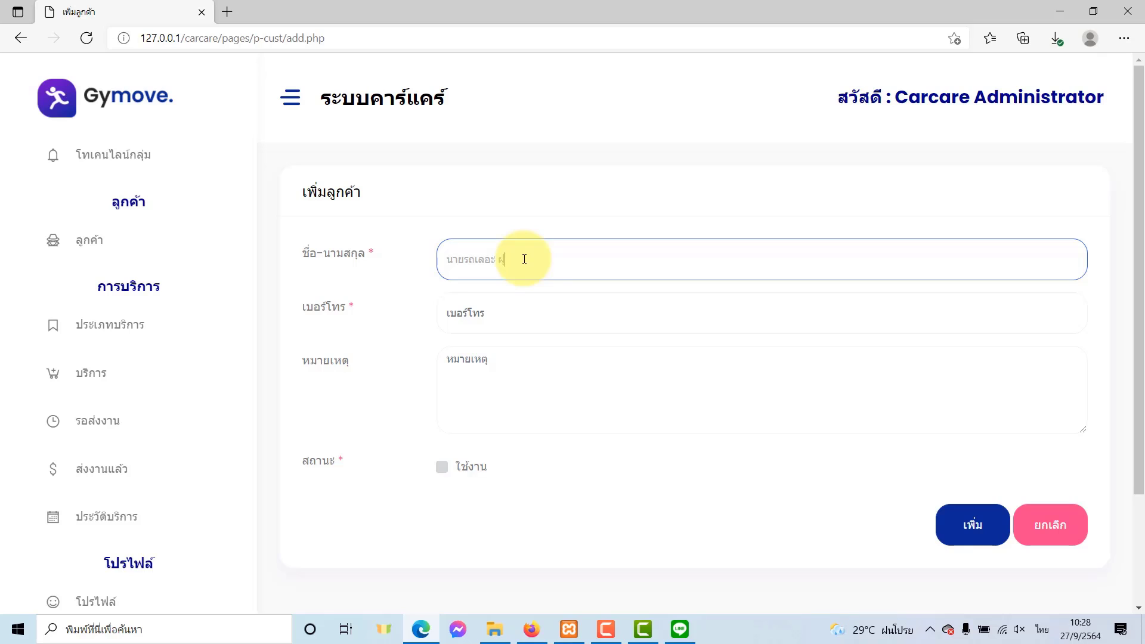
type("ะ")
key("Tab")
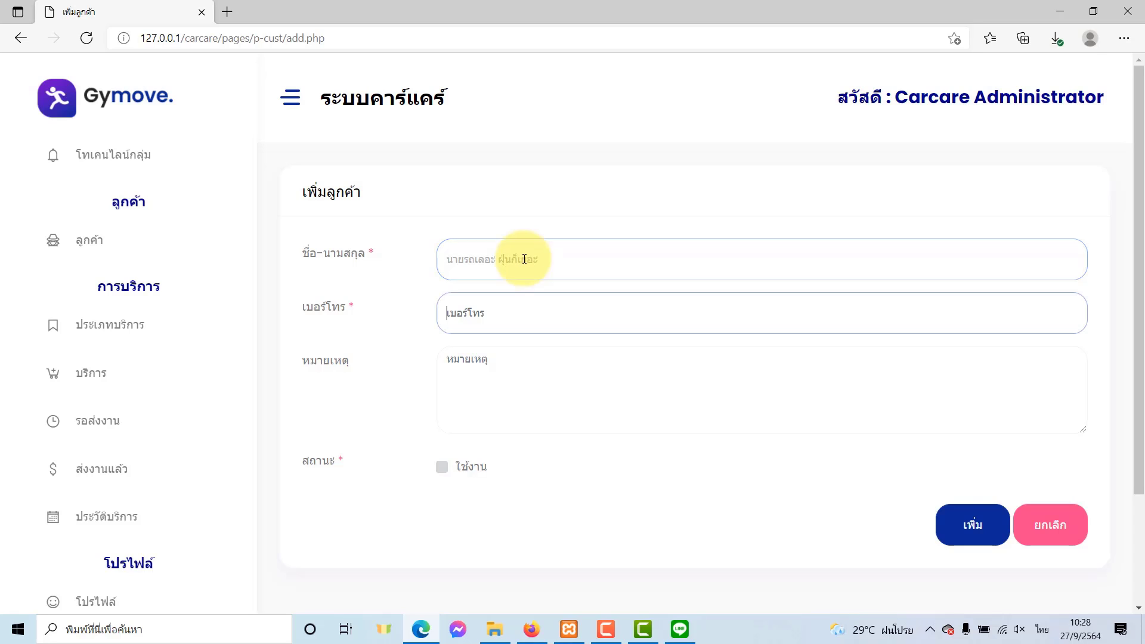
type("088-8888888")
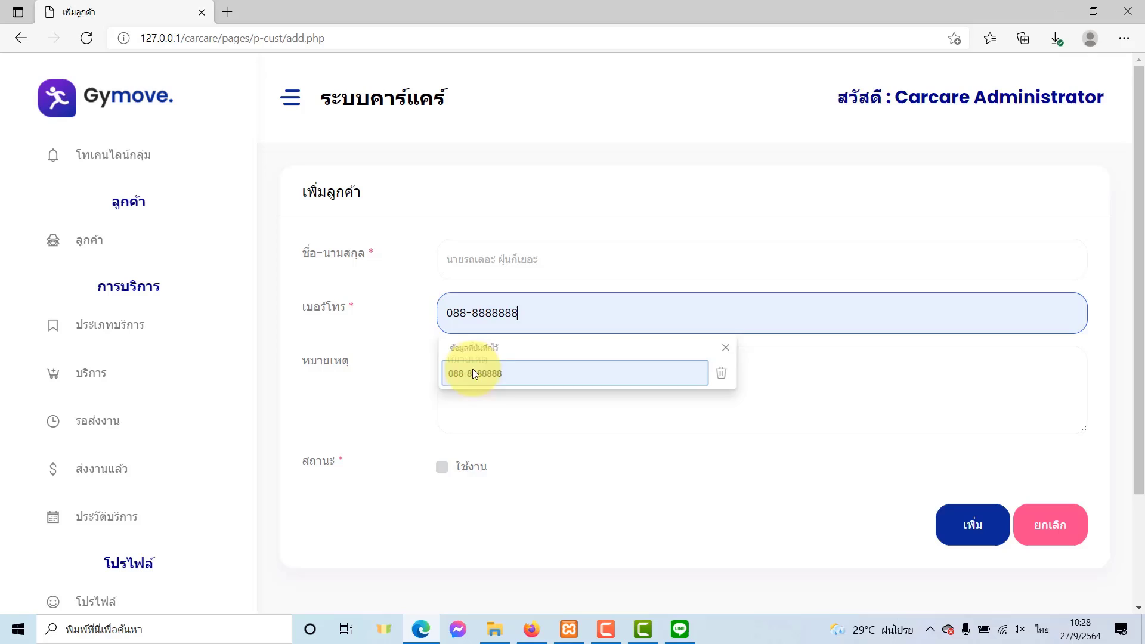
left_click(472, 373)
Add the remark กก 1234 กทม., mark the customer active, and save.
left_click(518, 389)
type("กก 1234 กทม.")
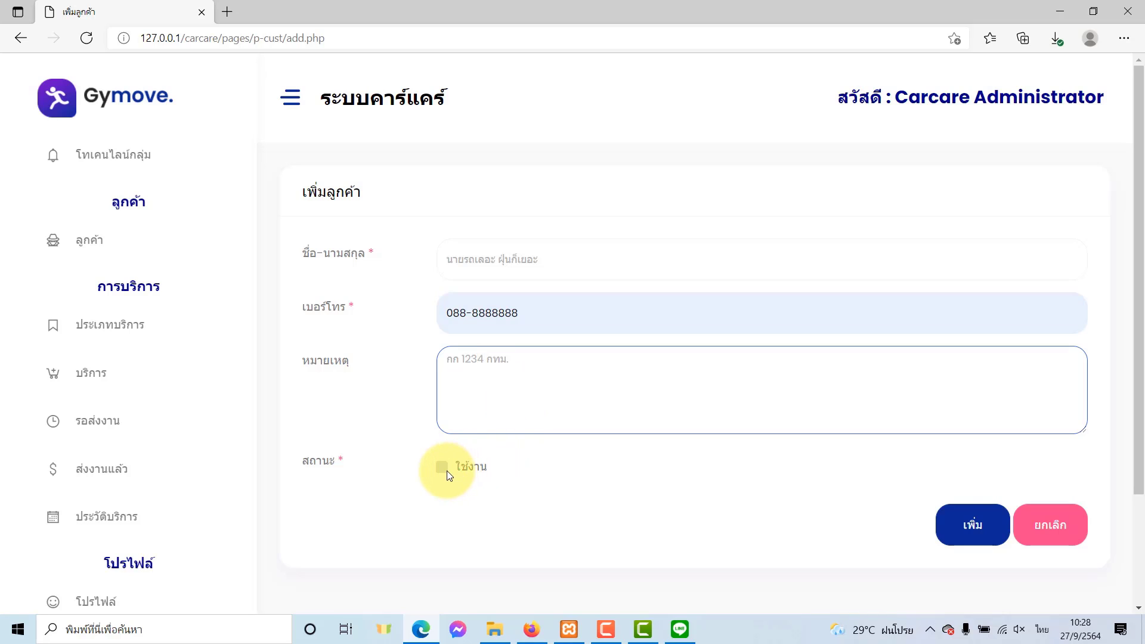
left_click(442, 468)
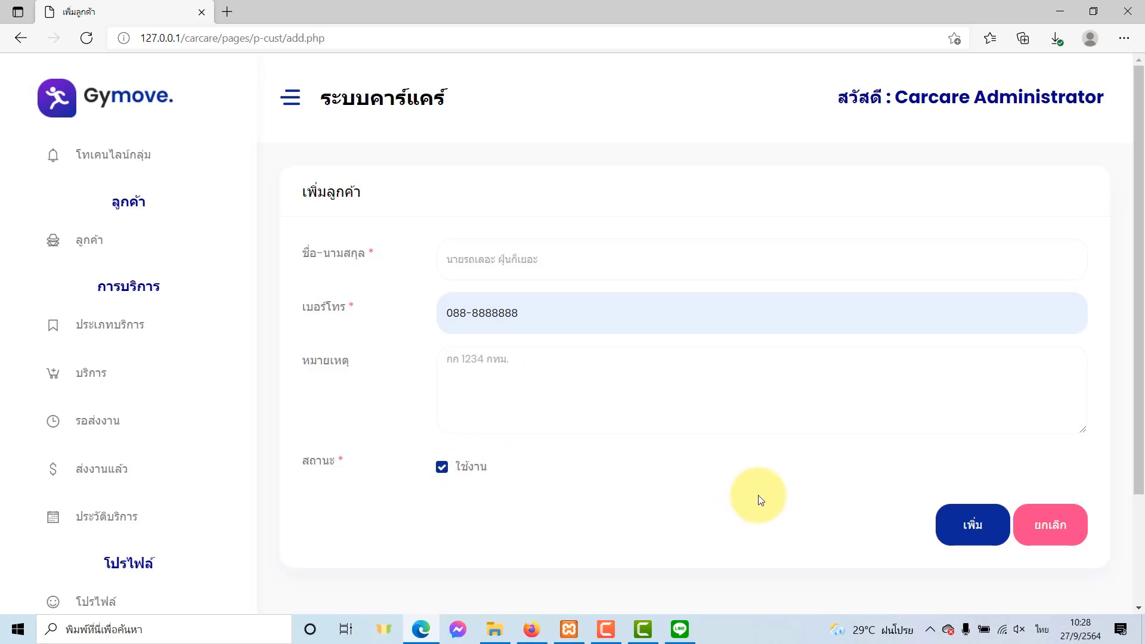
left_click(955, 528)
left_click(710, 115)
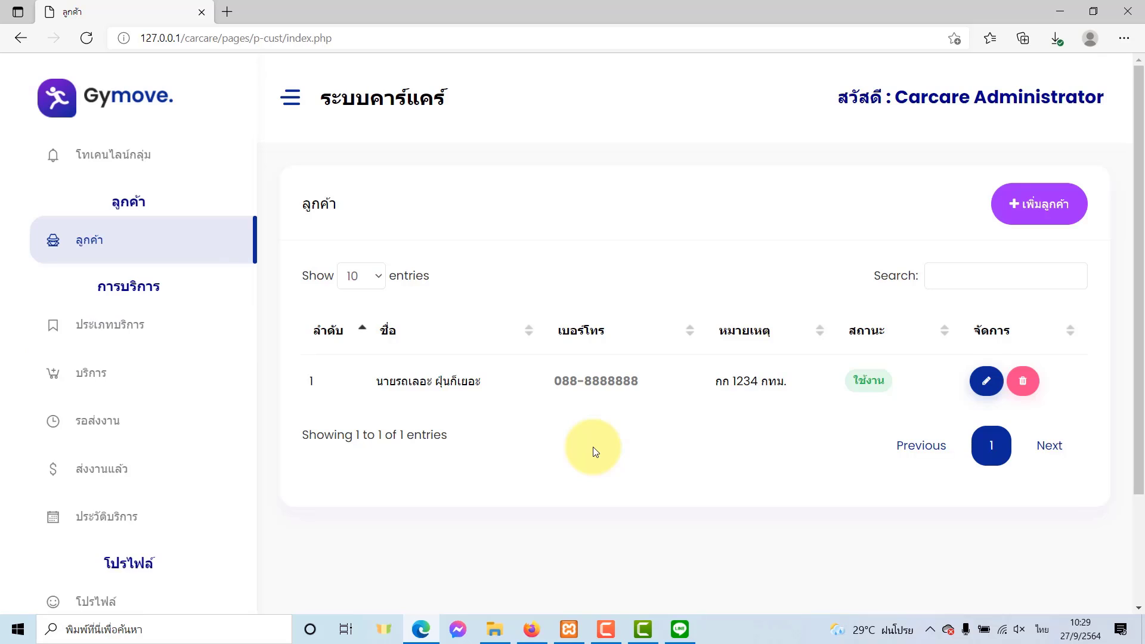
Add a ล้างรถตู้ job for the new customer with remark กทม. 1234 and save it.
left_click(106, 384)
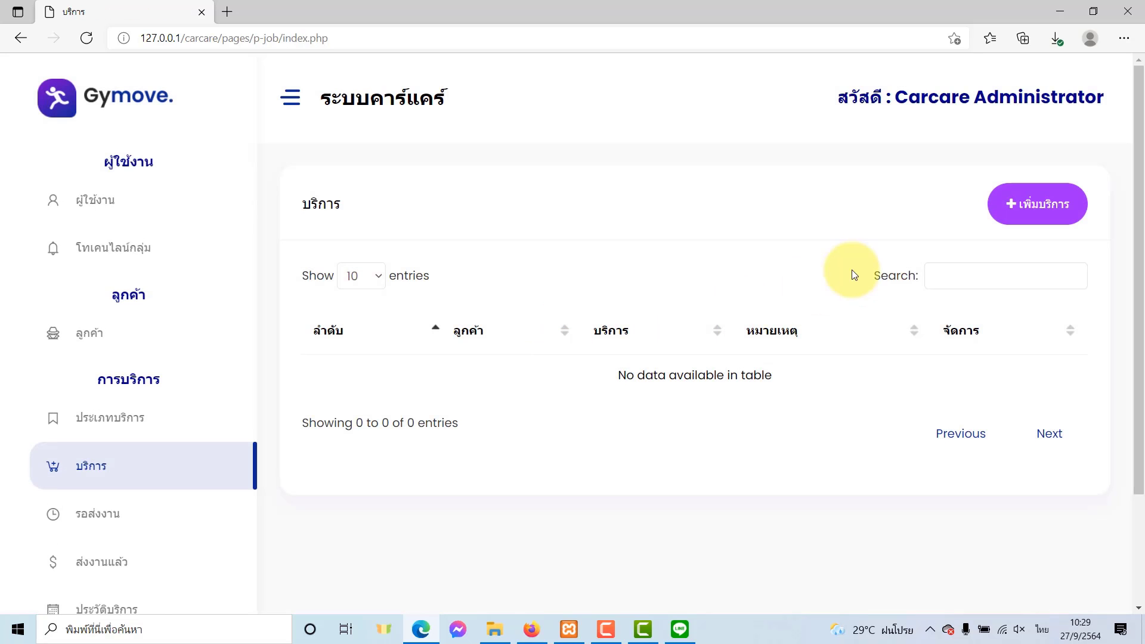
left_click(1020, 219)
left_click(522, 256)
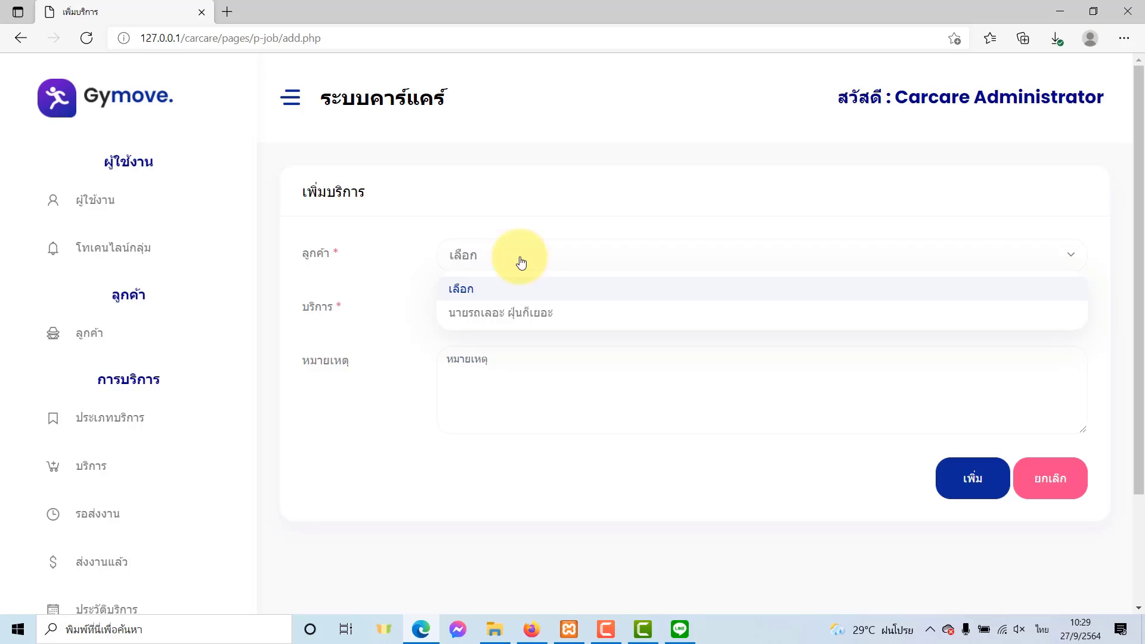
left_click(503, 311)
left_click(501, 322)
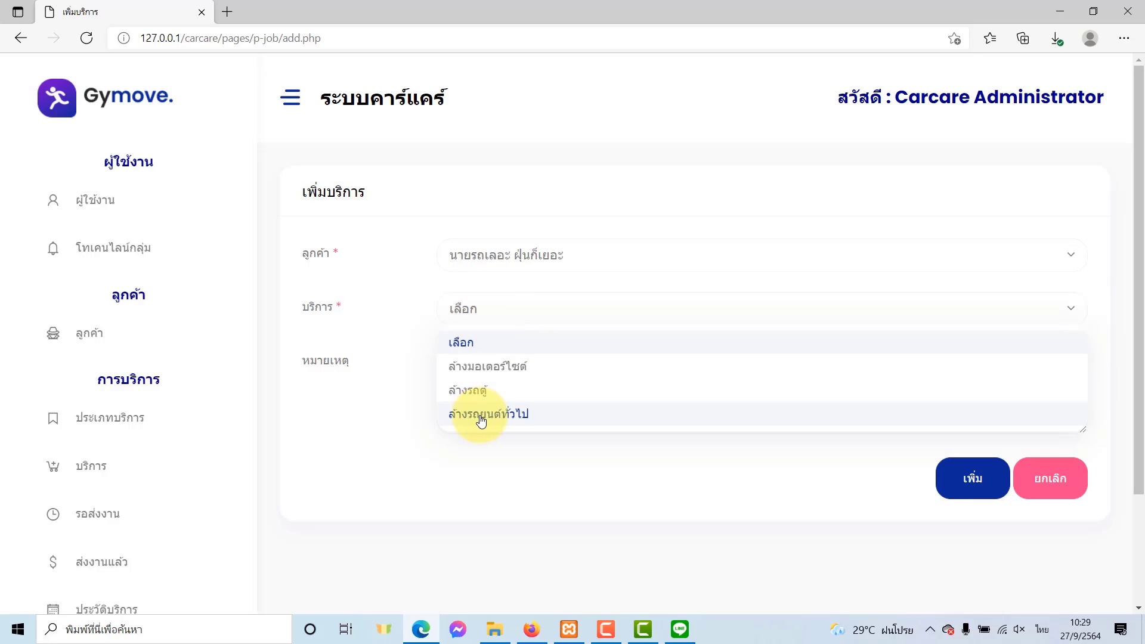
left_click(475, 391)
left_click(484, 377)
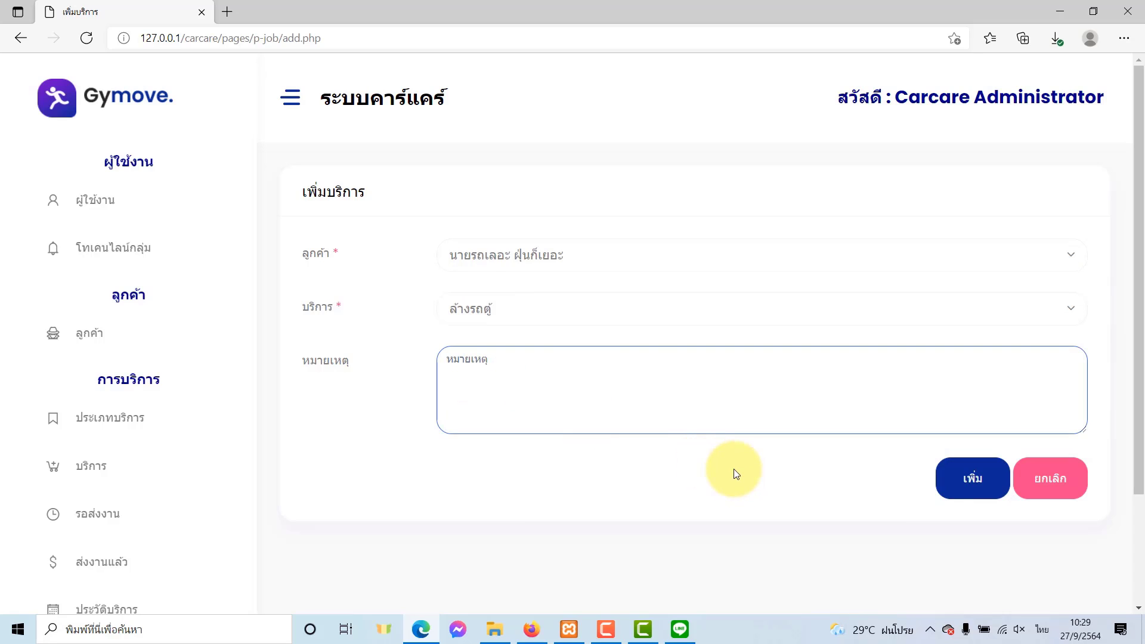
type("กทม. 1234")
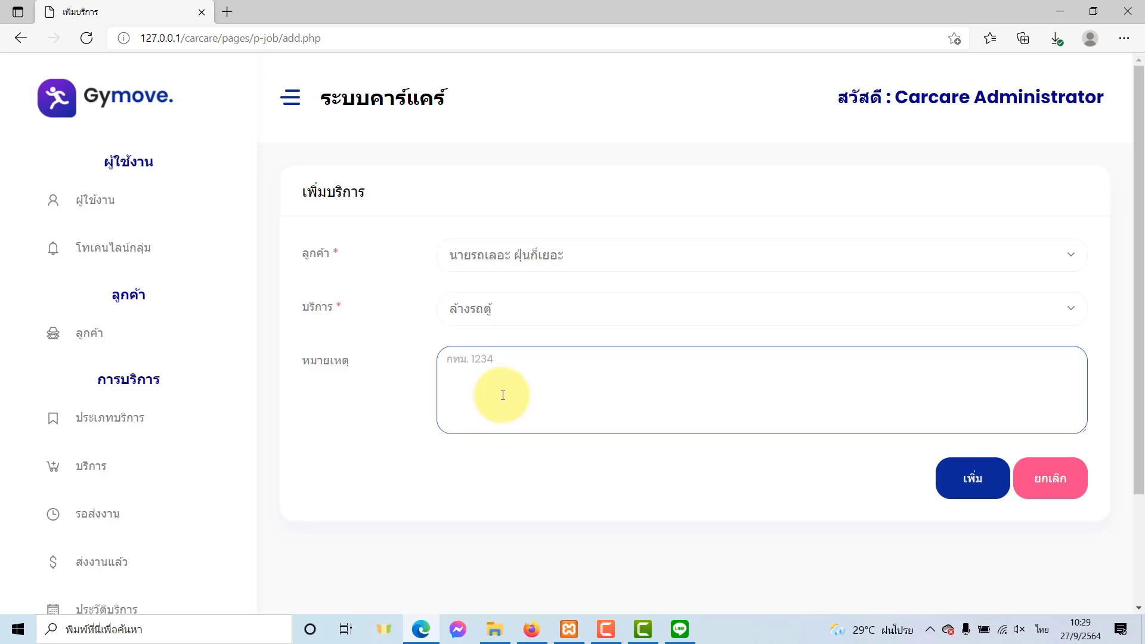
left_click(971, 477)
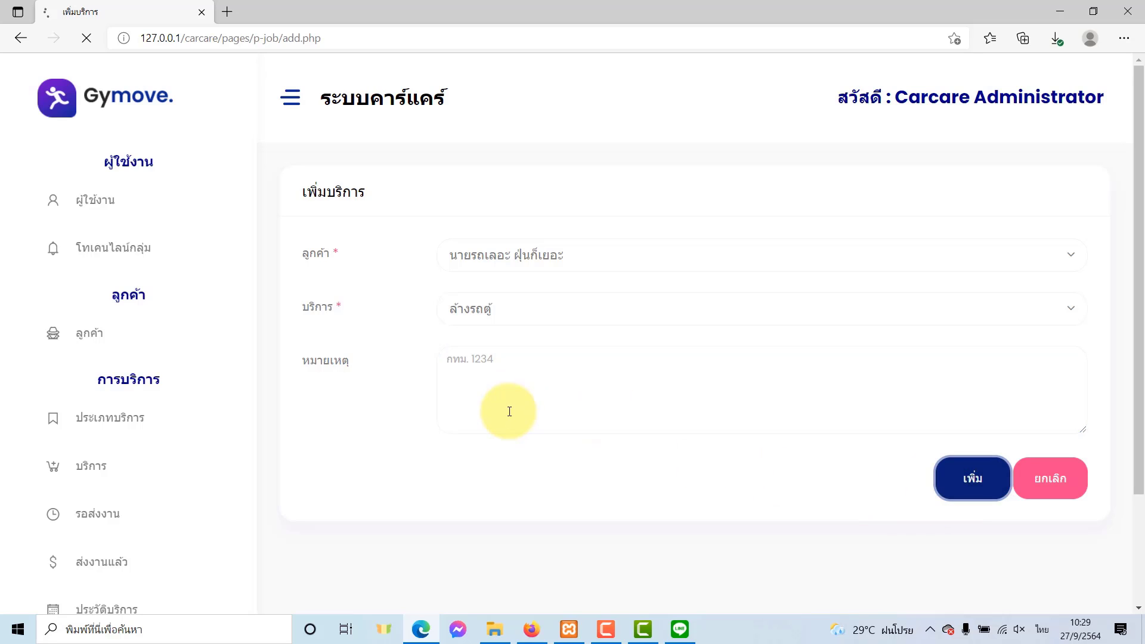
left_click(694, 121)
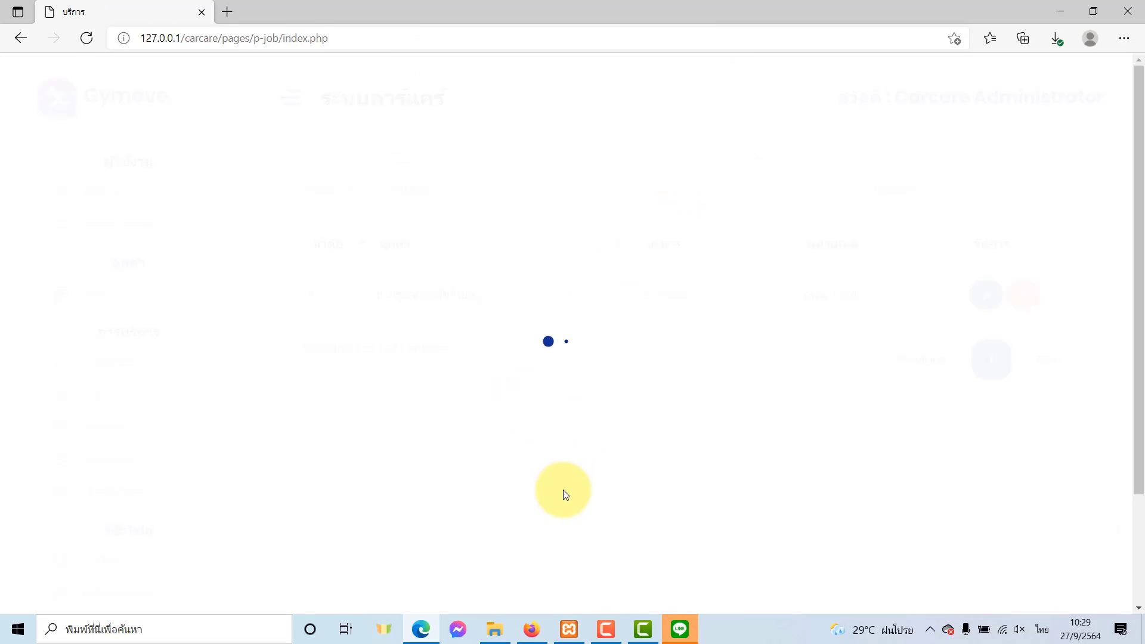
left_click(682, 631)
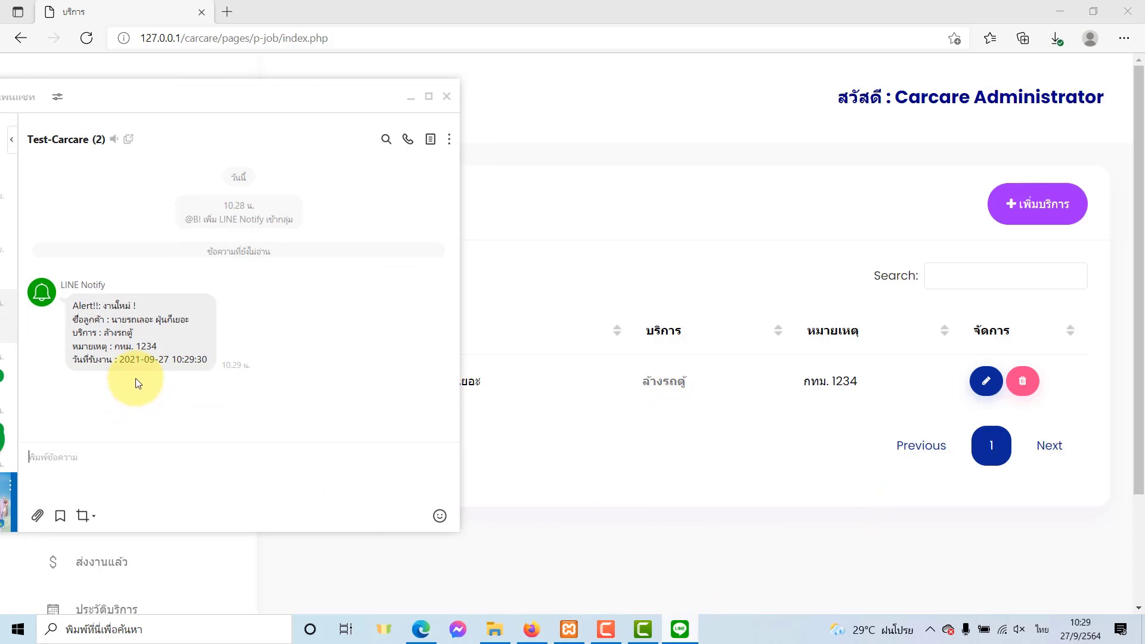
left_click_drag(115, 347, 157, 346)
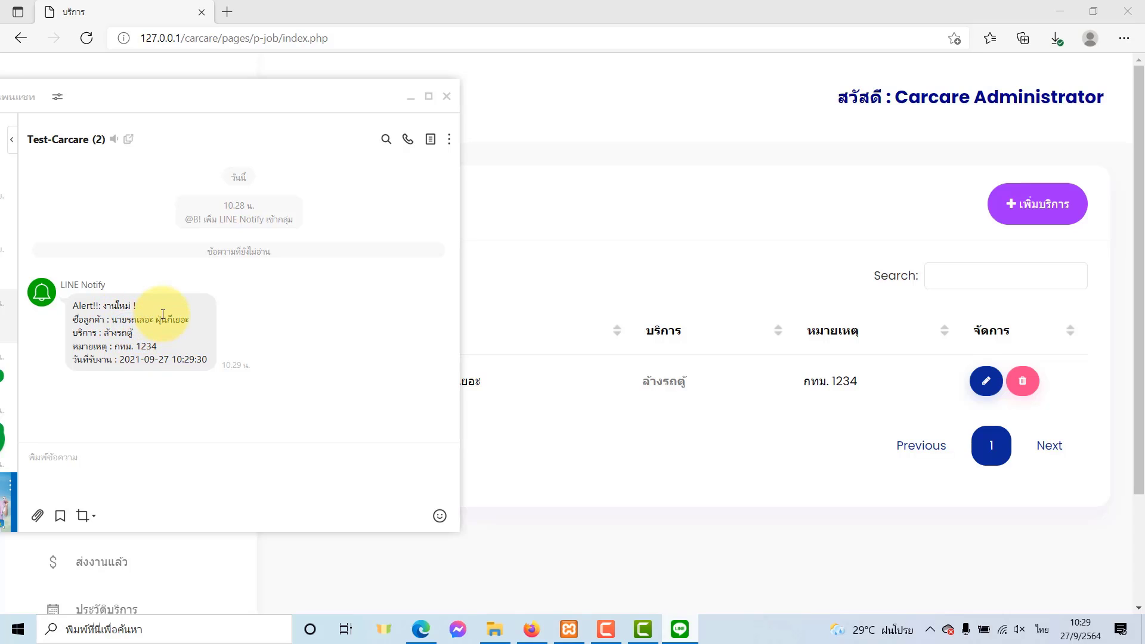
double_click(110, 332)
left_click(122, 348)
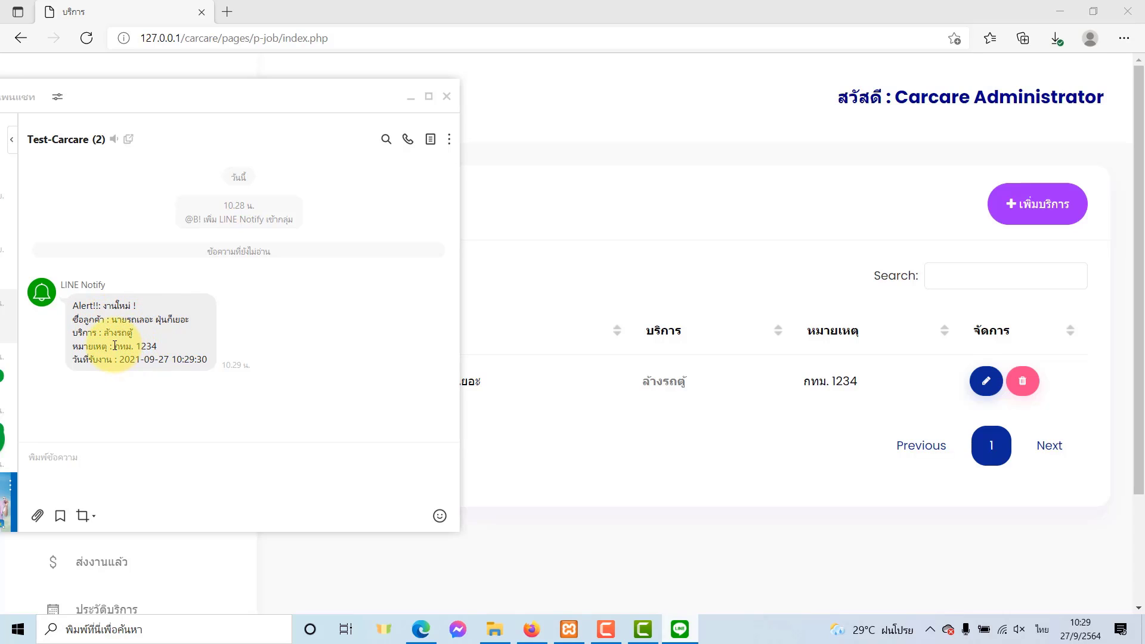
left_click_drag(120, 347, 158, 346)
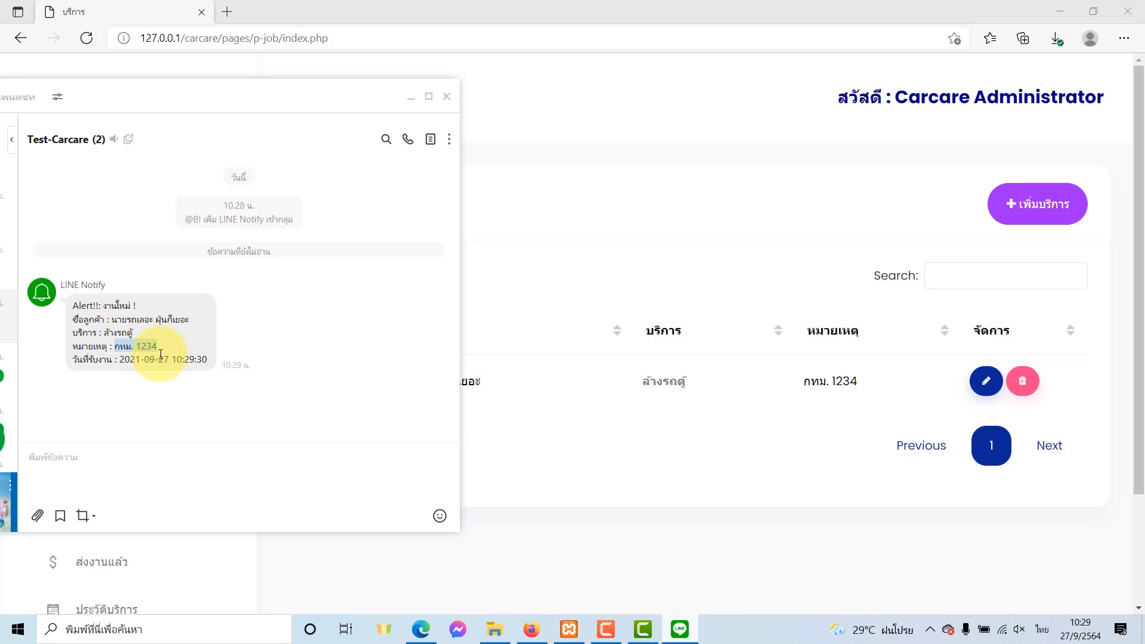
left_click(135, 306)
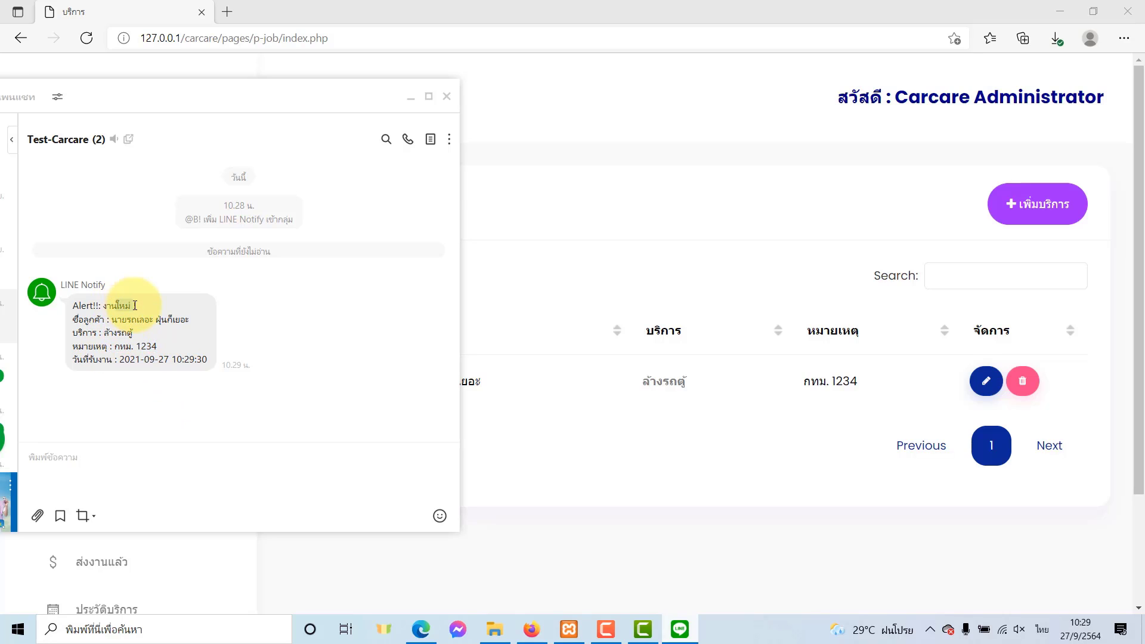
left_click(542, 448)
Open the รอส่งงาน list and review the waiting job's customer and received date.
scroll(184, 446, "down", 3)
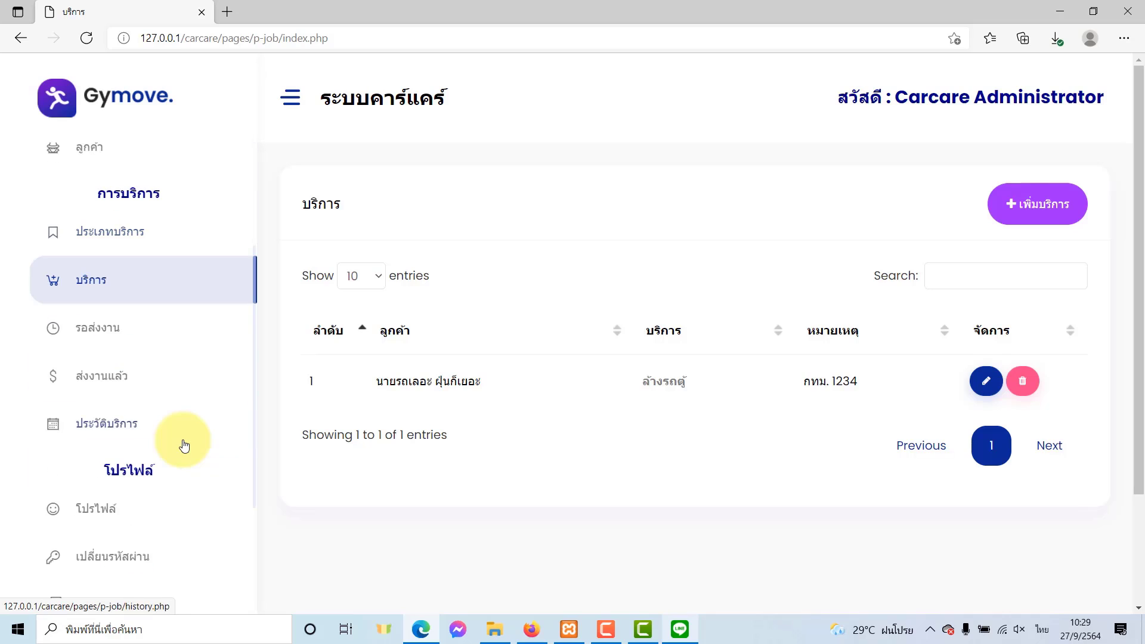
left_click(99, 335)
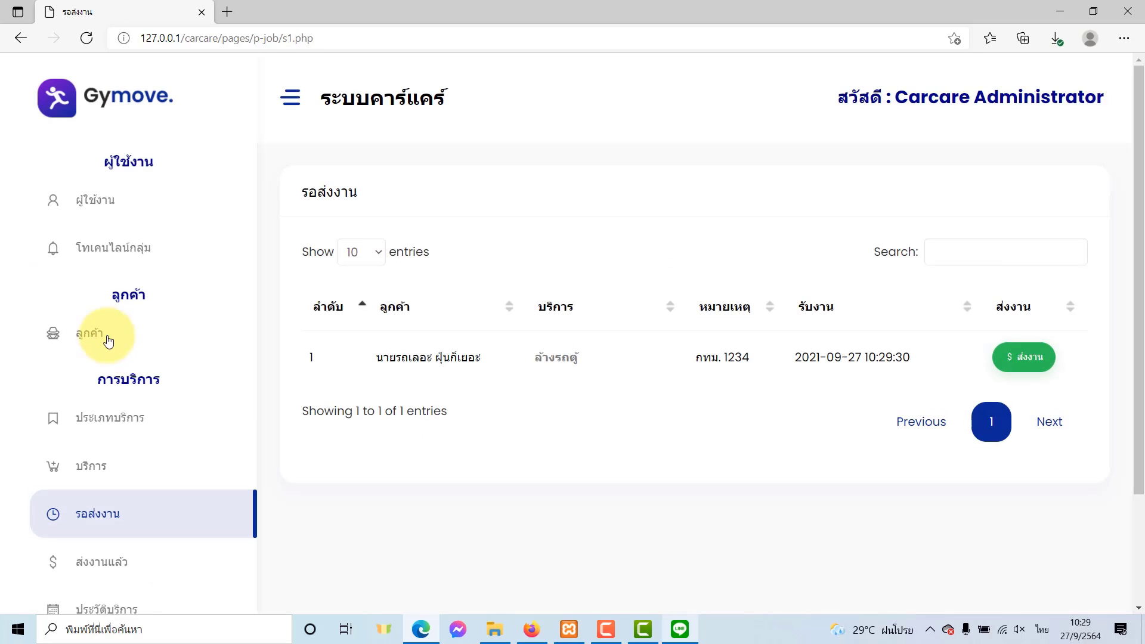
double_click(694, 358)
double_click(452, 358)
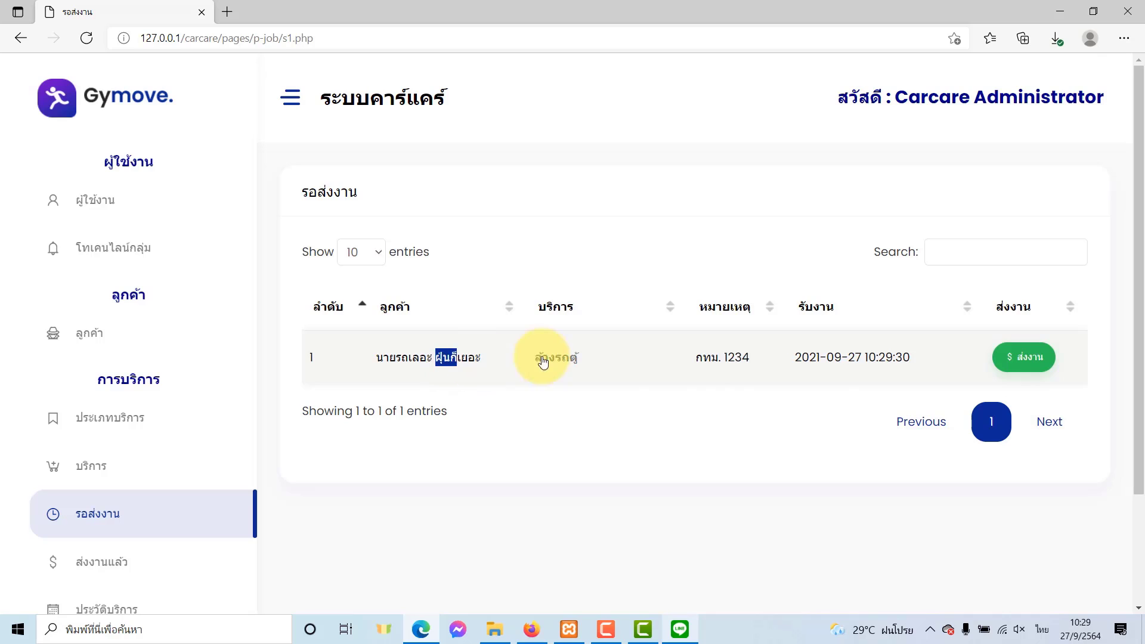
left_click_drag(834, 358, 847, 358)
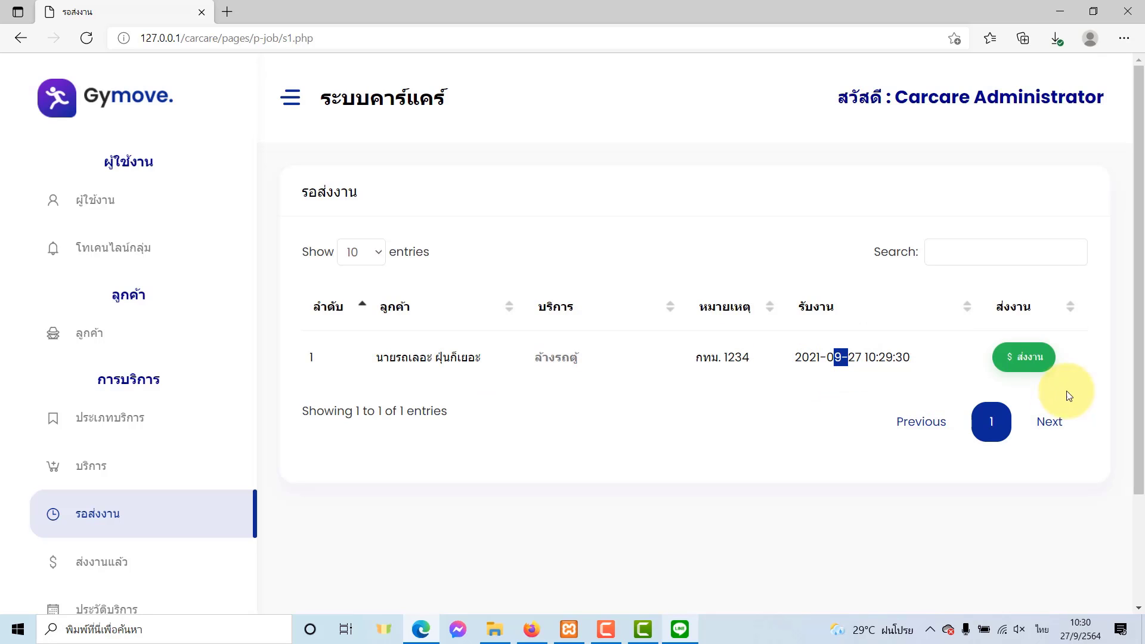
Mark the ล้างรถตู้ job as delivered and confirm both alerts.
left_click(1022, 358)
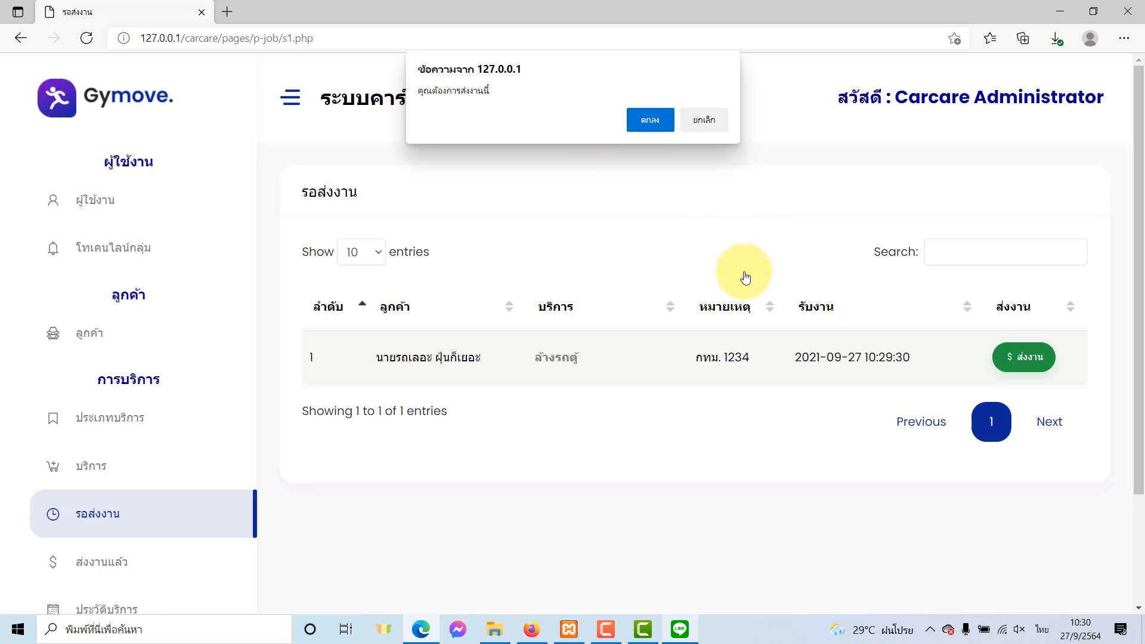
left_click(648, 119)
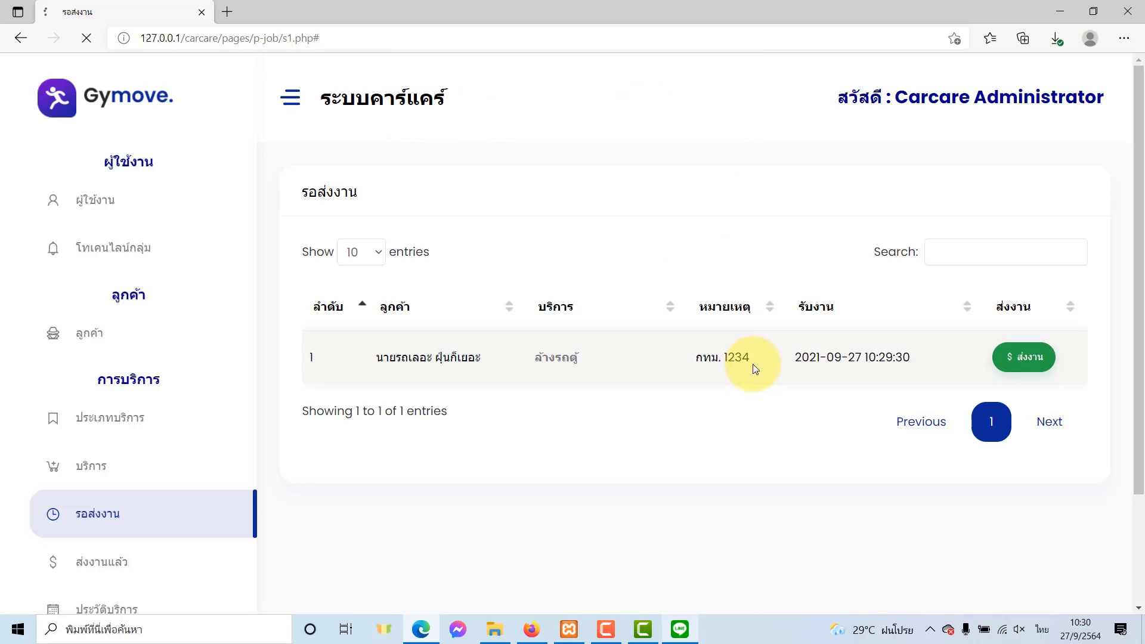
left_click(703, 124)
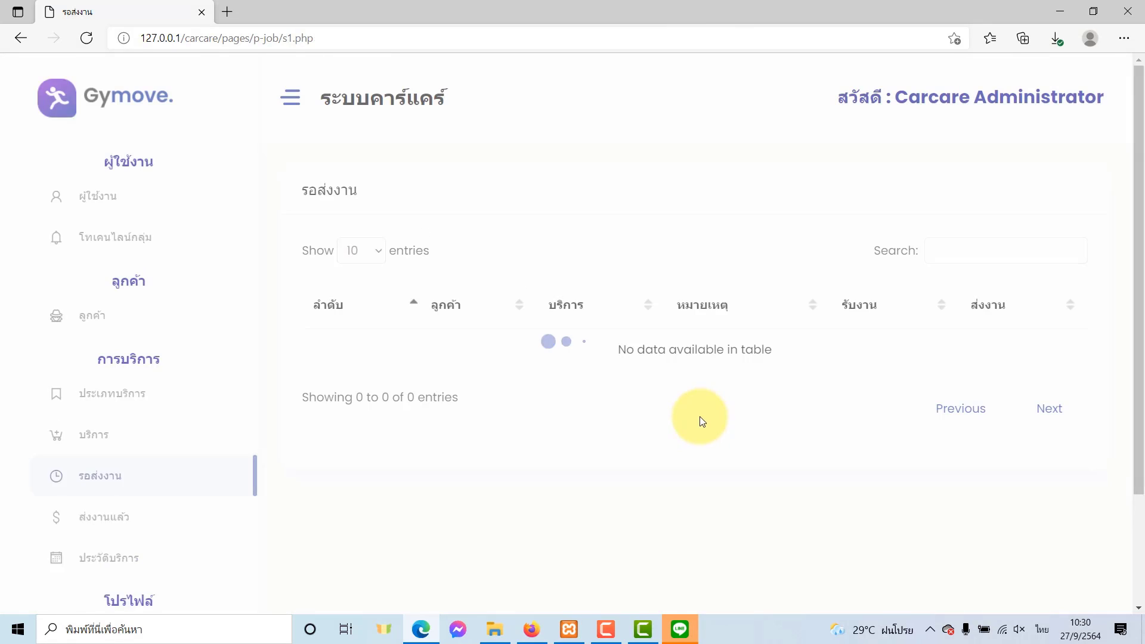
scroll(133, 473, "down", 3)
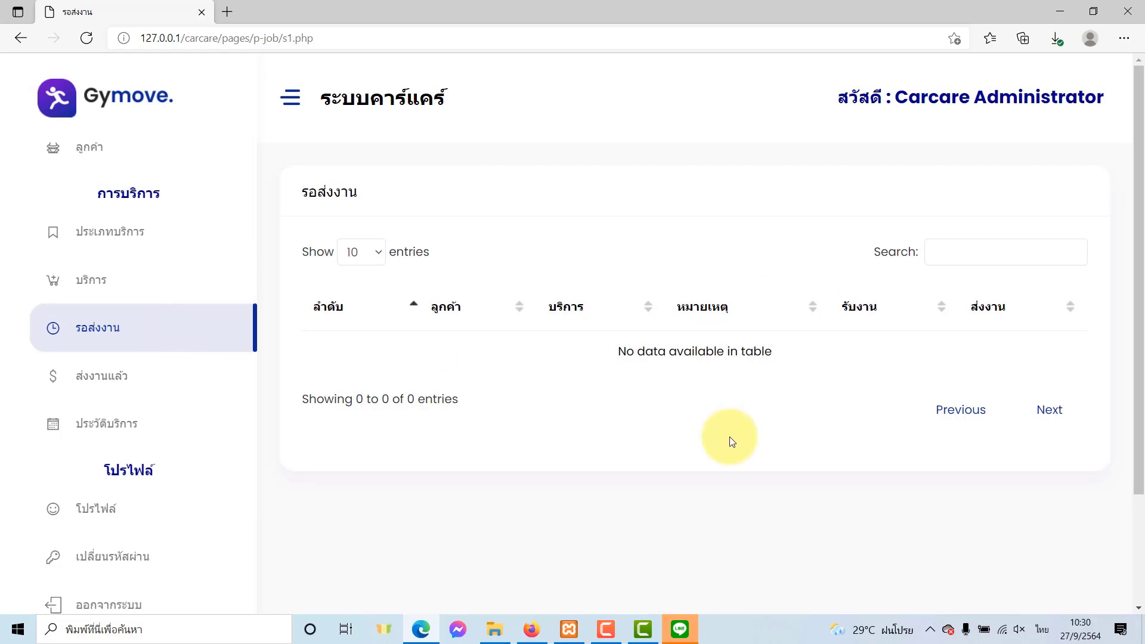
Review the ส่งงานแล้ว list, checking the delivered job's customer and service.
left_click(89, 377)
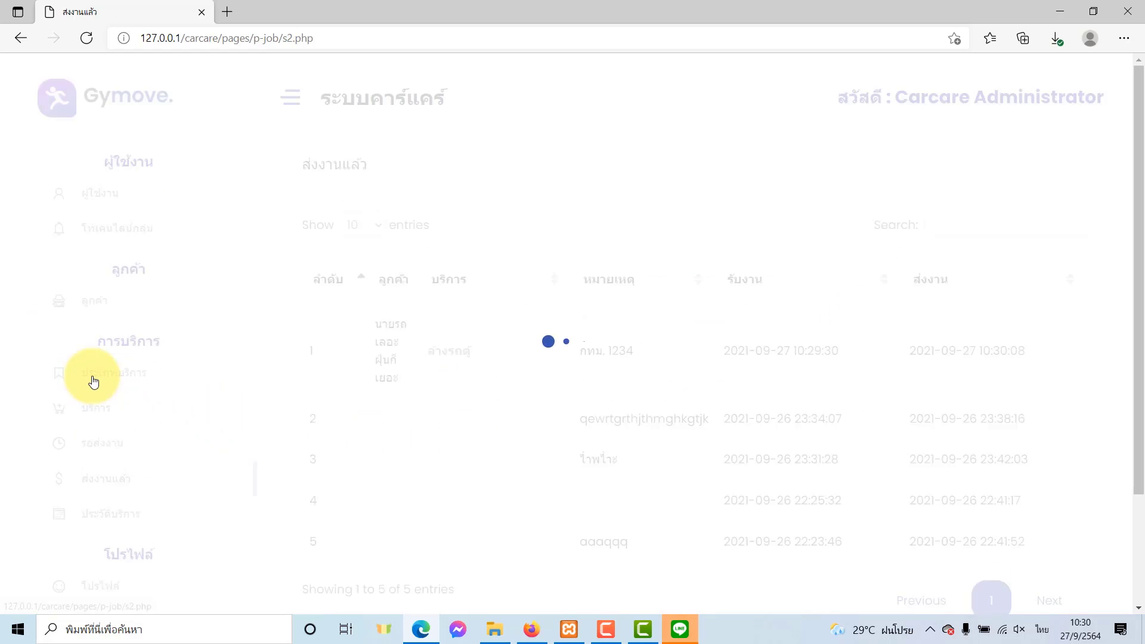
scroll(609, 435, "down", 1)
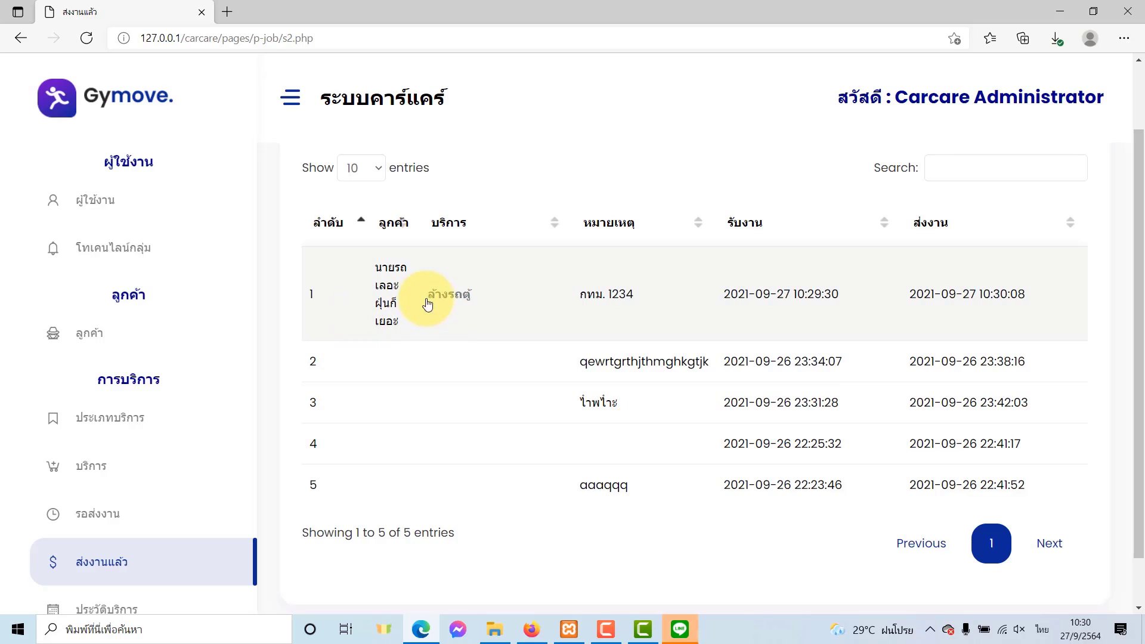
left_click_drag(371, 268, 434, 294)
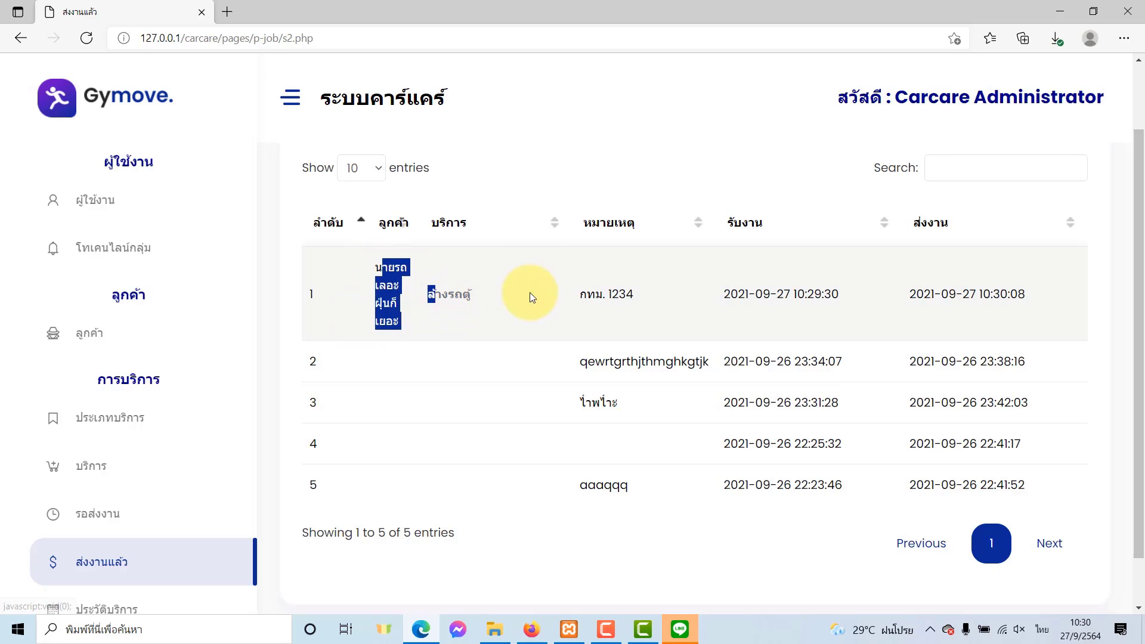
Read the LINE Notify delivery alert in the group chat, then minimise LINE.
left_click(679, 629)
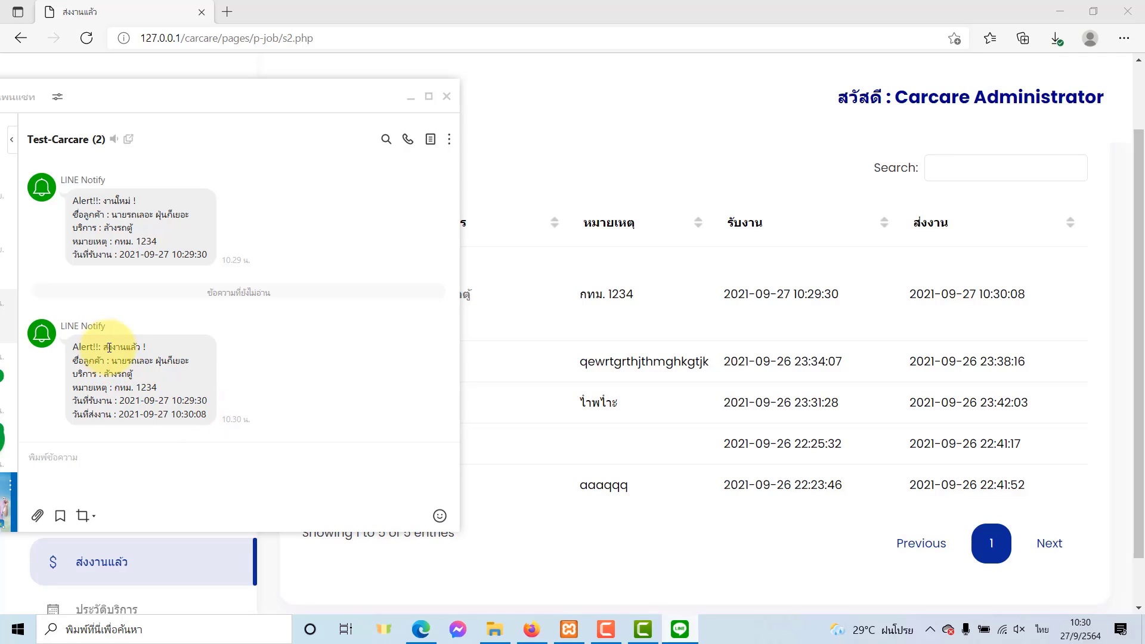
double_click(146, 363)
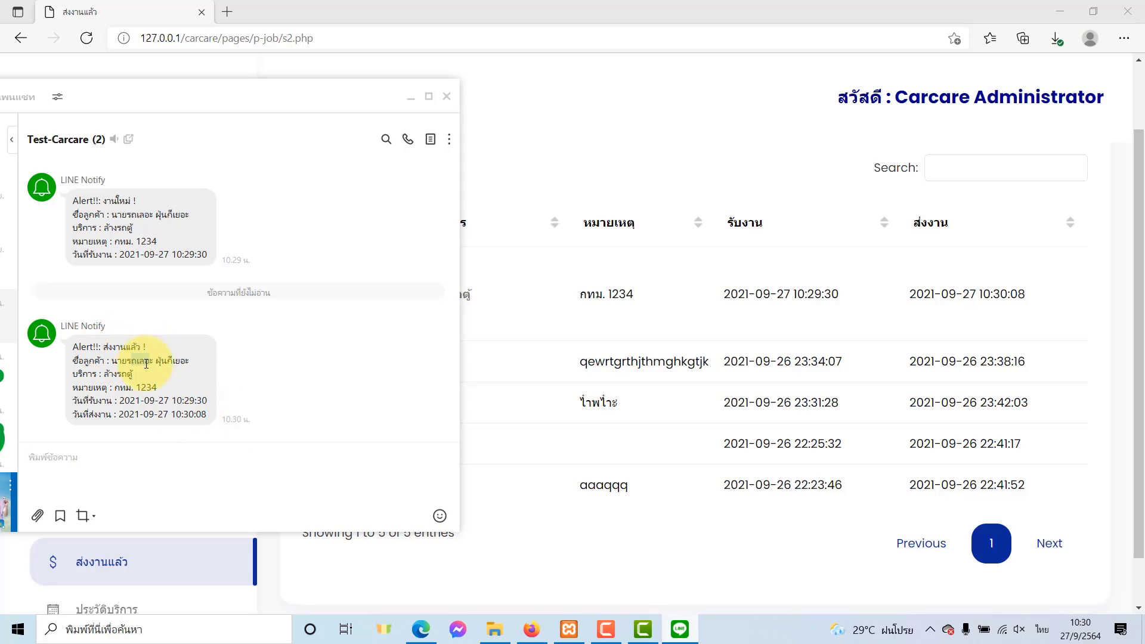
left_click(138, 369)
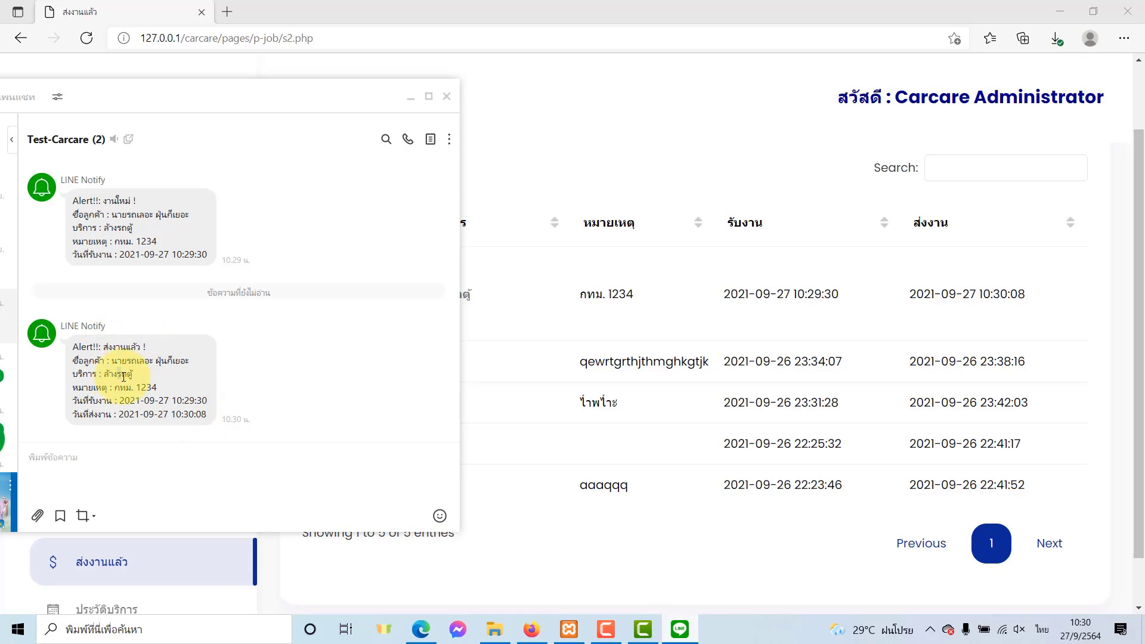
left_click(133, 396)
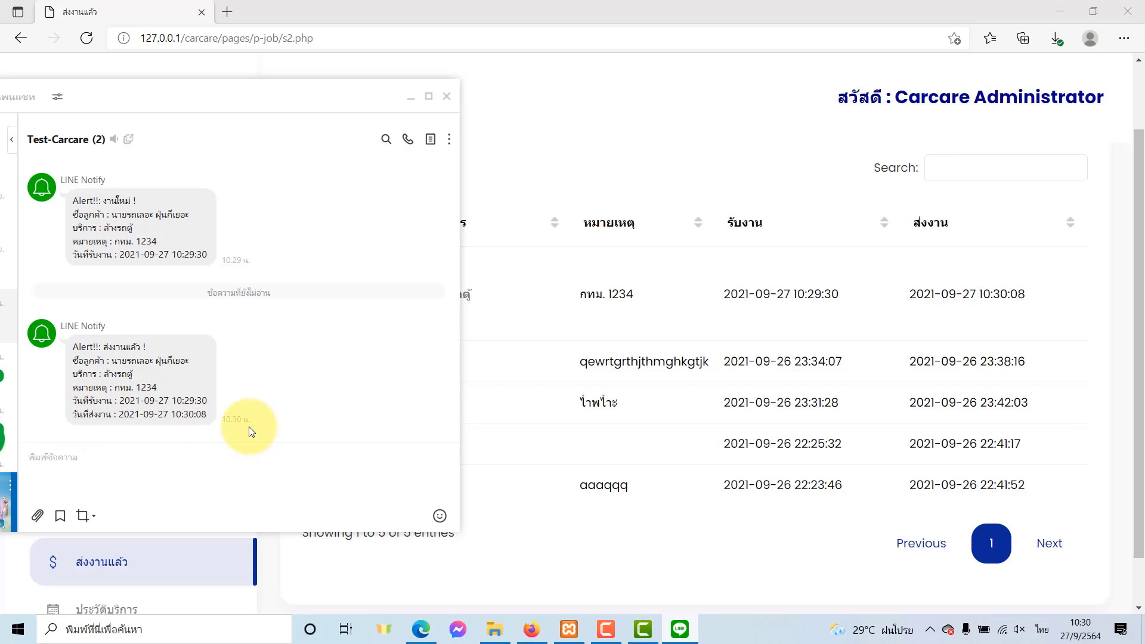
left_click(411, 96)
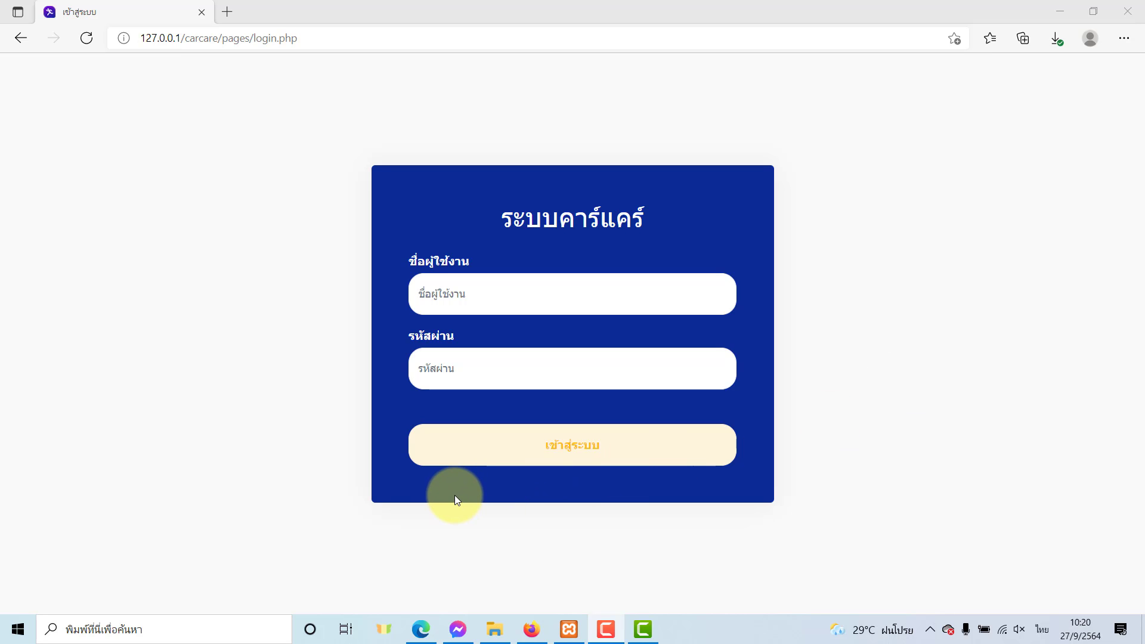
Log in with username admin and the administrator password.
left_click(547, 295)
key("grave")
type("admi")
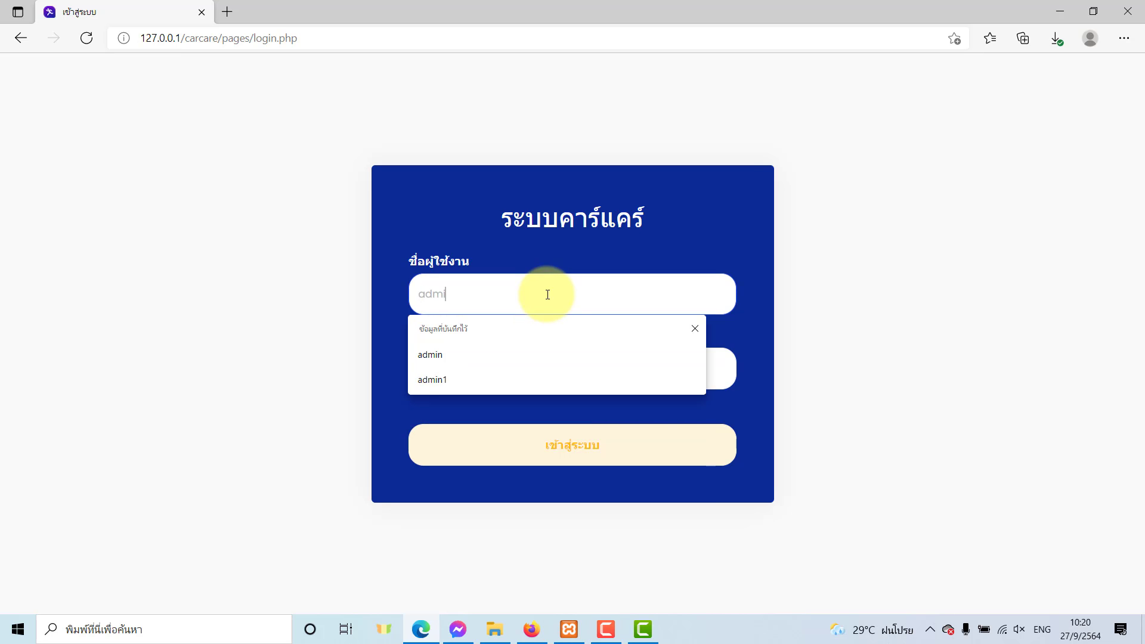
type("n")
left_click(453, 357)
type("1")
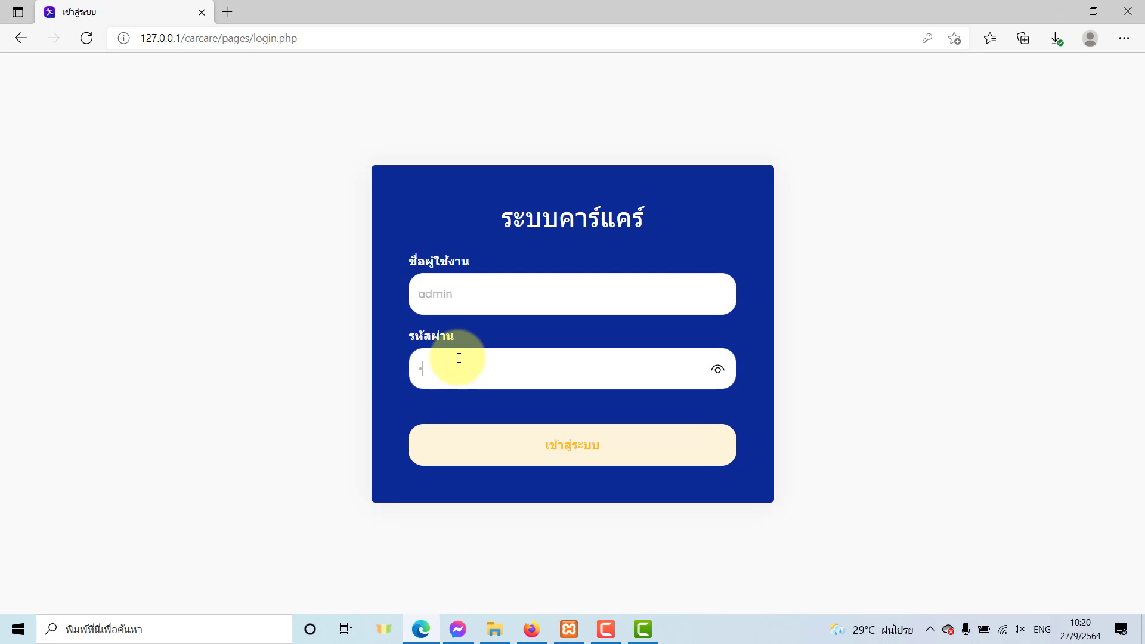
type("2")
left_click(447, 451)
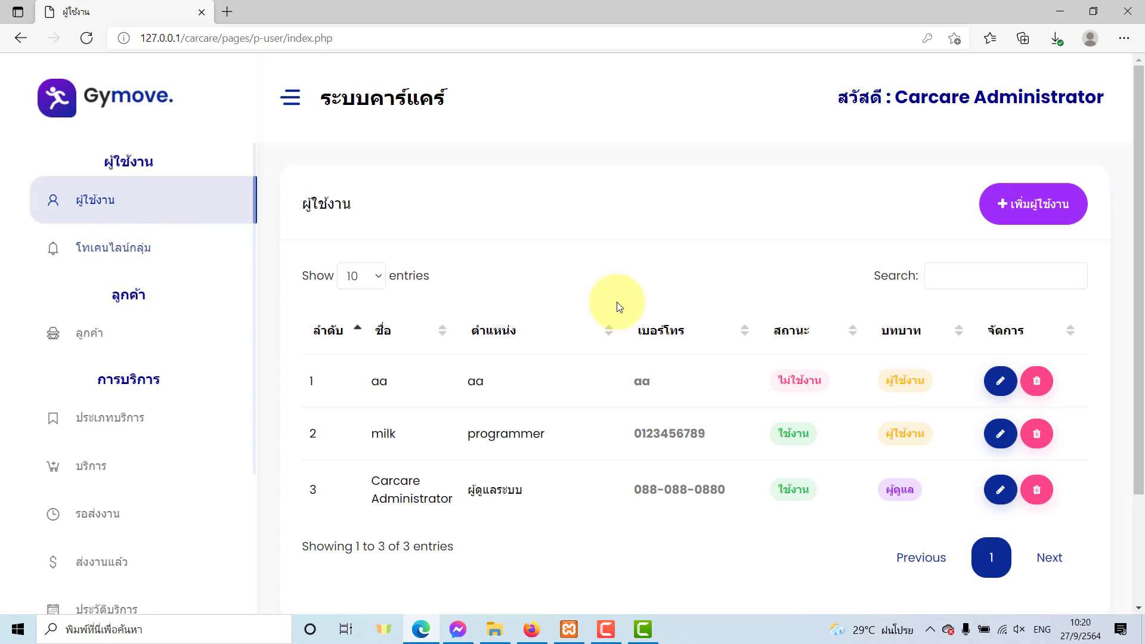
Check the user list, noting row 3's active status and row 2's role.
key("F10")
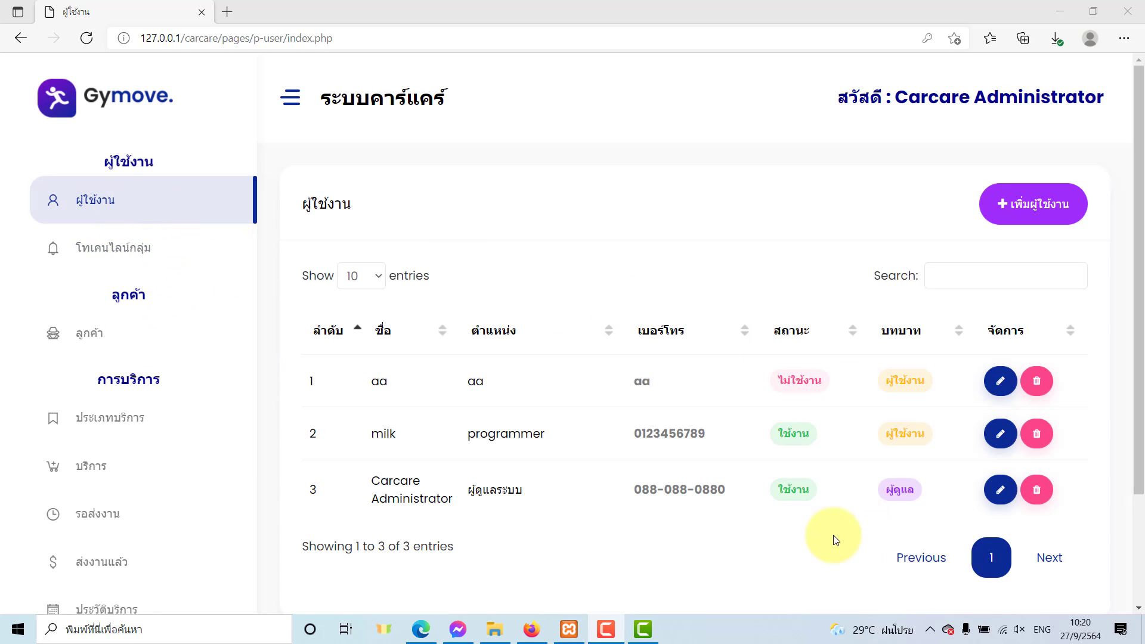
scroll(567, 352, "down", 3)
scroll(567, 352, "up", 3)
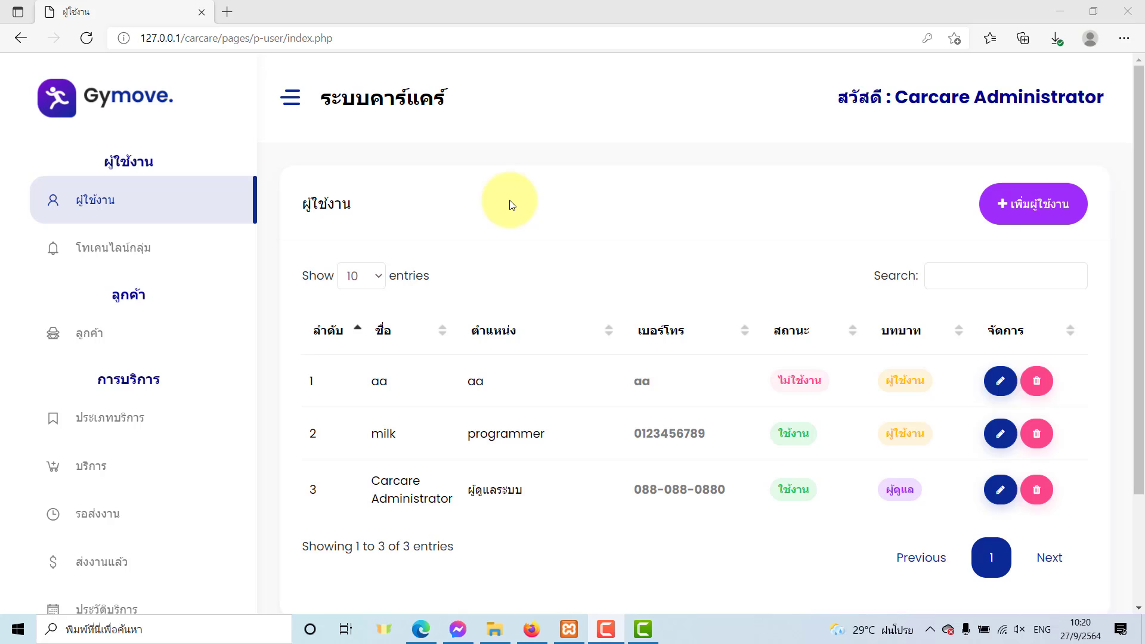
scroll(511, 205, "down", 2)
scroll(686, 387, "up", 2)
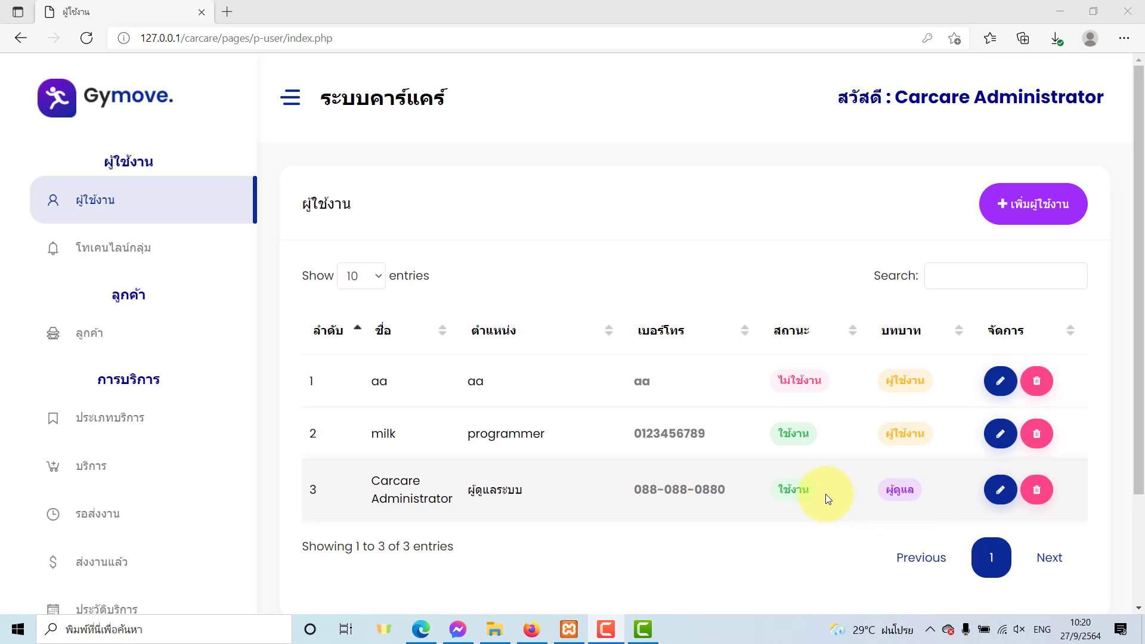
left_click_drag(792, 492, 857, 495)
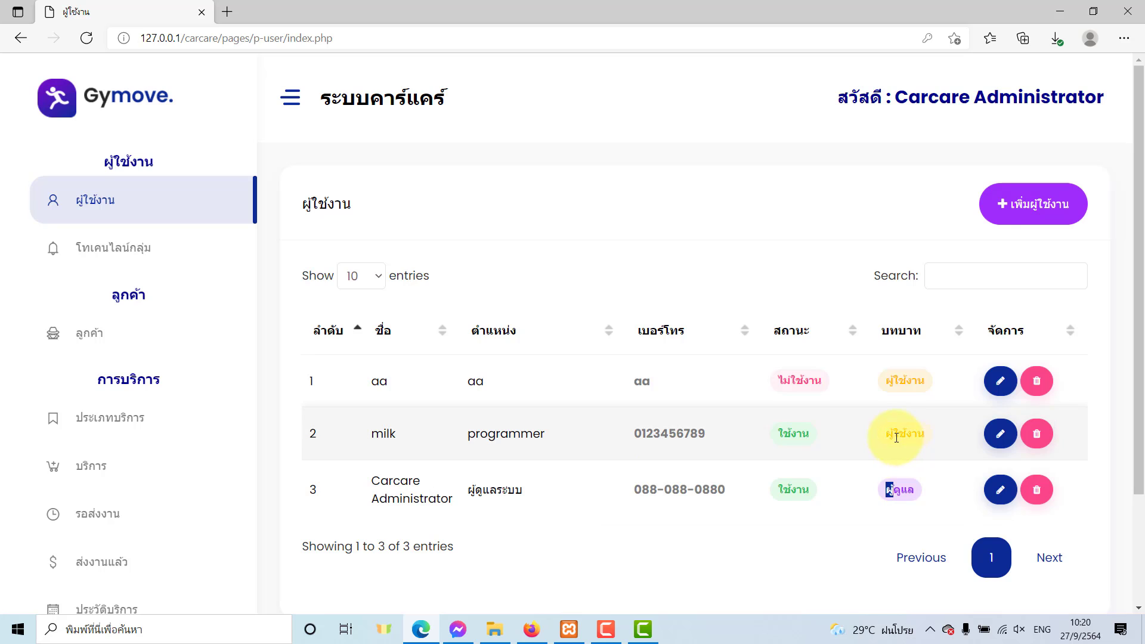
double_click(900, 434)
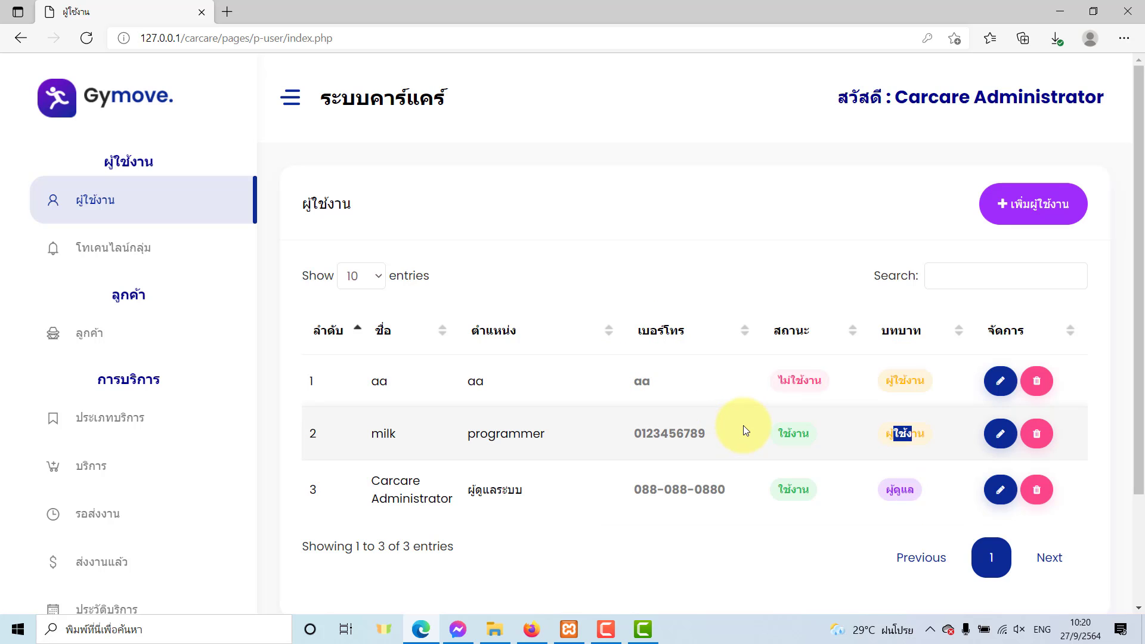
Delete the two non-admin users, including aa, and open the add-user form.
left_click(1038, 434)
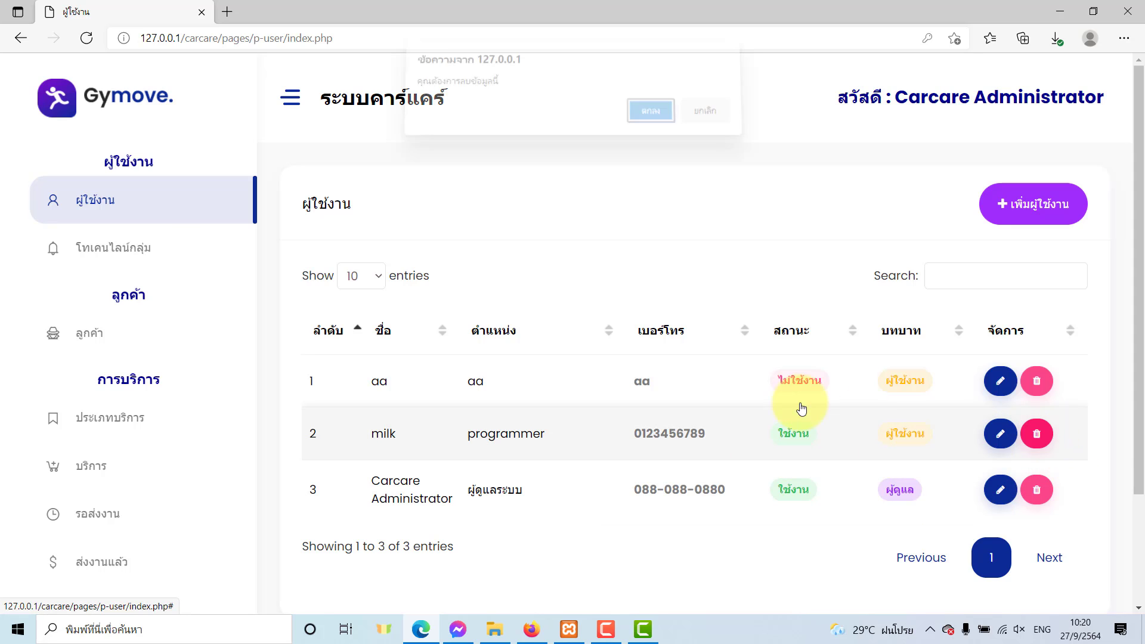
left_click(654, 127)
left_click(706, 120)
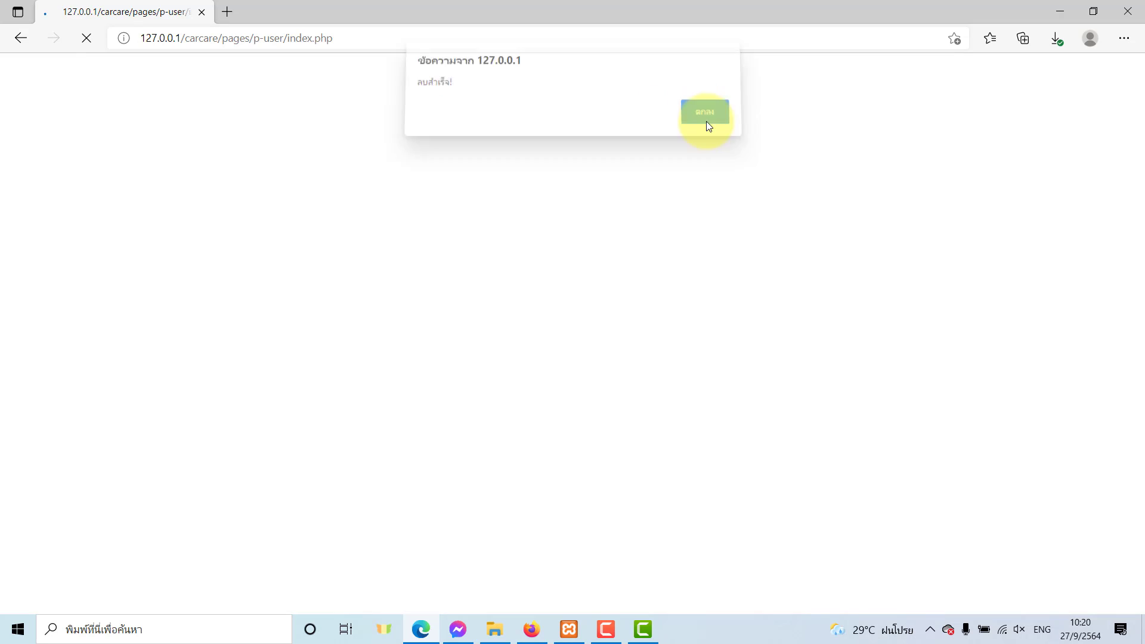
left_click(1035, 380)
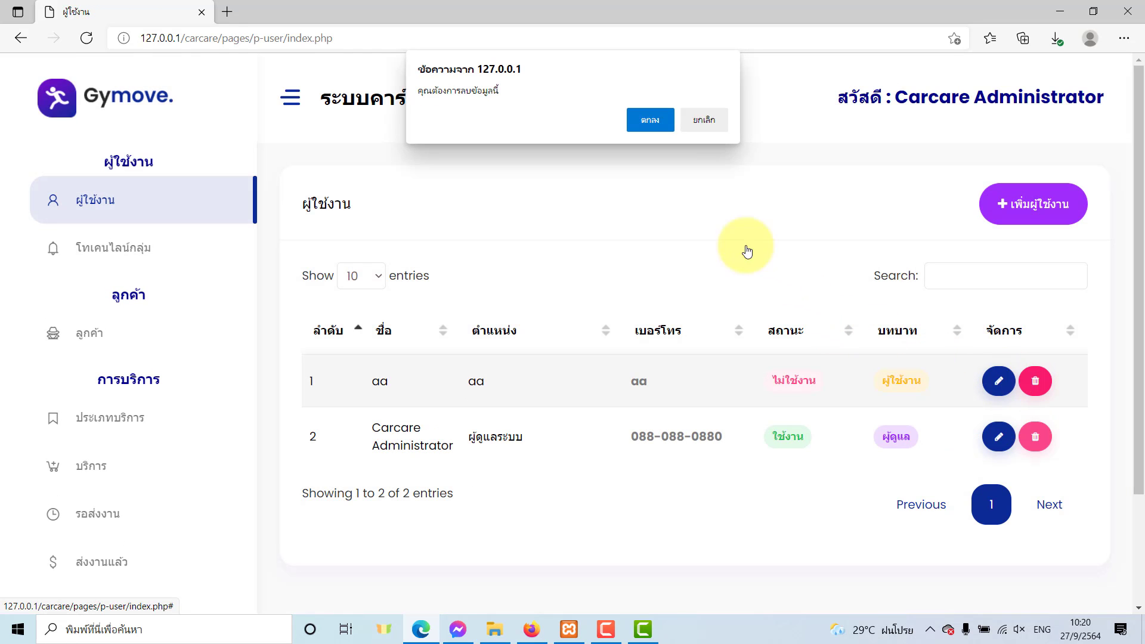
left_click(664, 121)
left_click(704, 119)
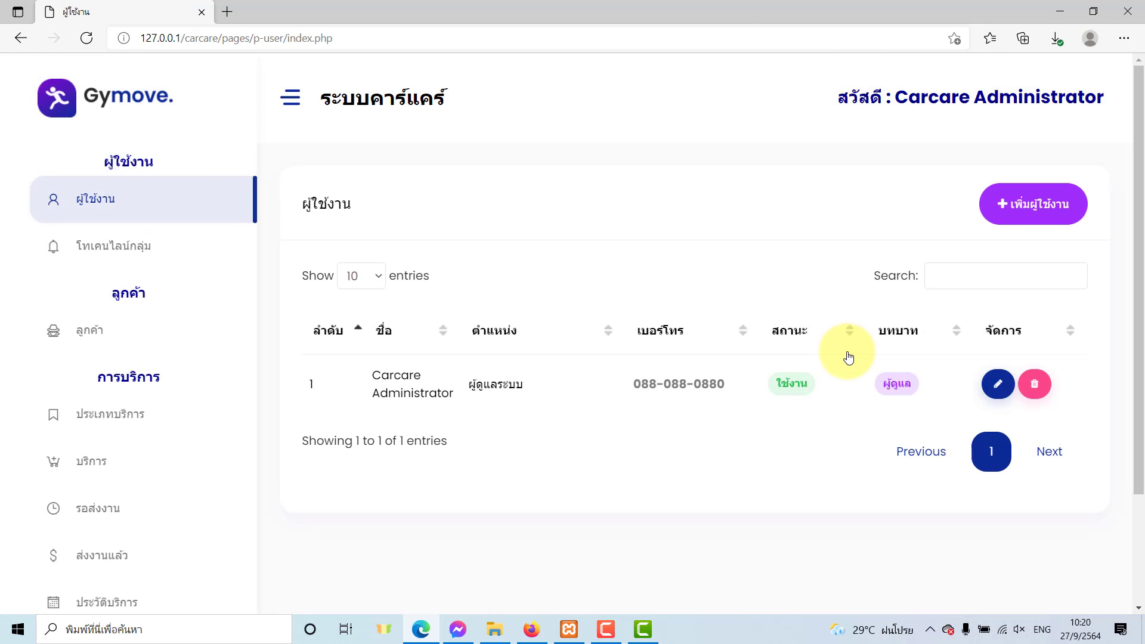
left_click(1000, 229)
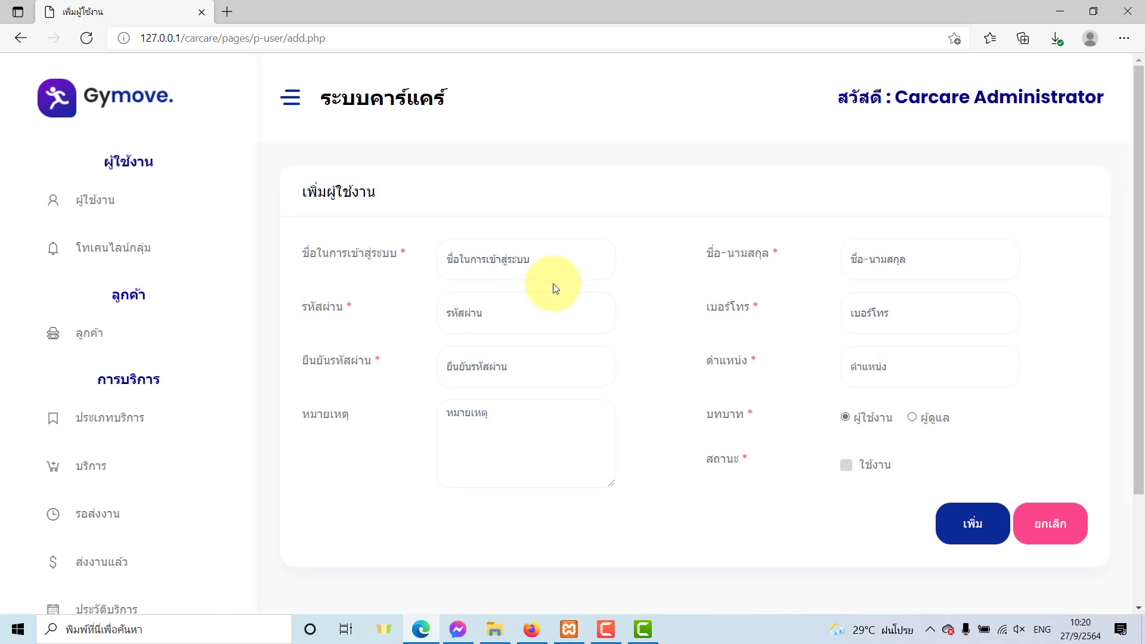
Enter login name 001, the password and its confirmation, and note 001.
left_click(529, 261)
left_click(542, 258)
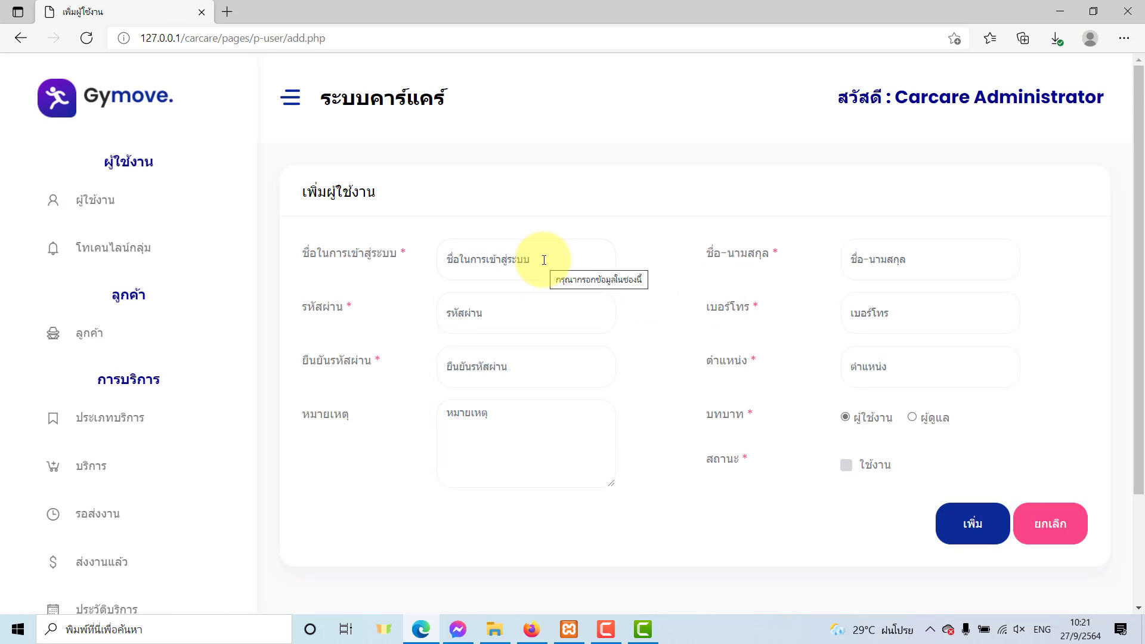
left_click(544, 260)
type("001")
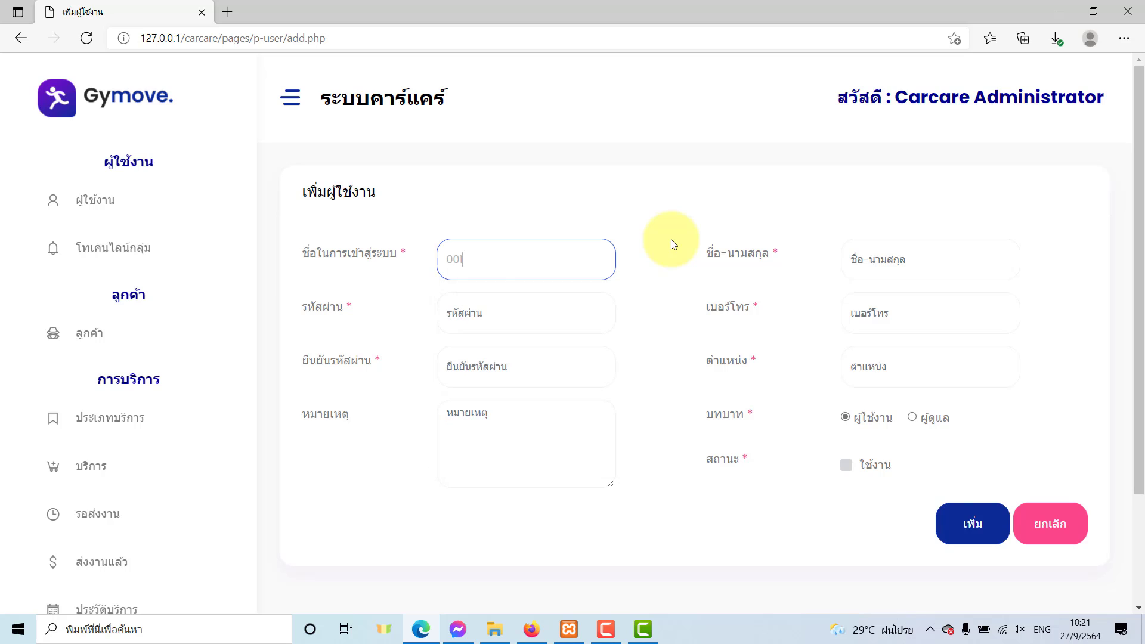
key("Tab")
type("123")
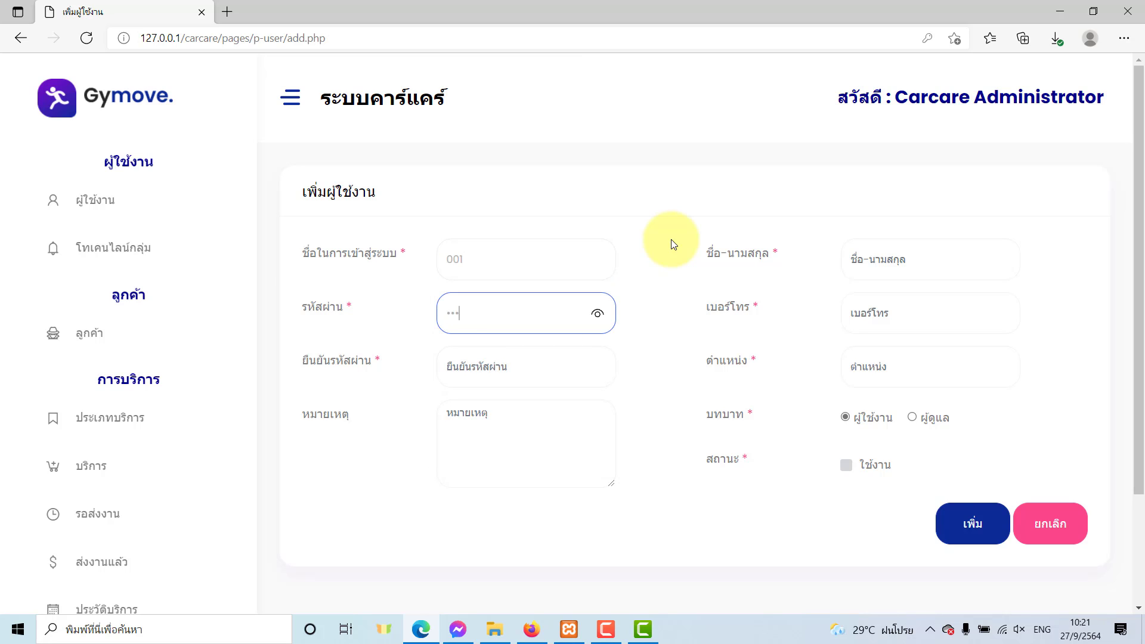
key("Tab")
type("123")
key("Tab")
type("001")
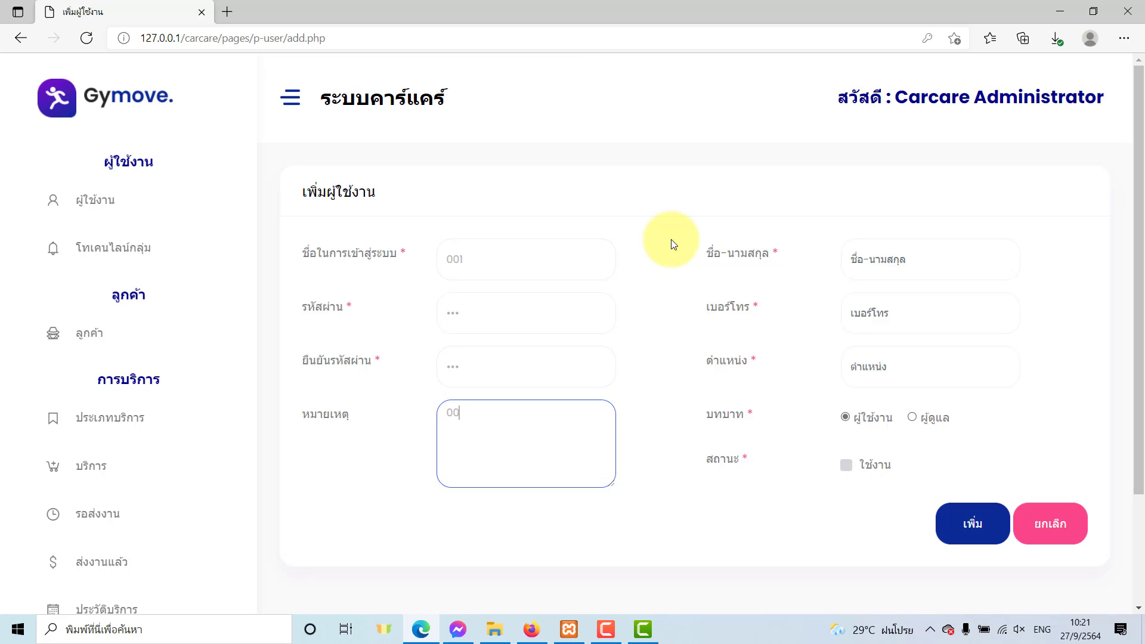
Fill full name 001 and phone, set position ผู้จัดการร้าน, mark active, and save.
key("Tab")
type("001")
key("Tab")
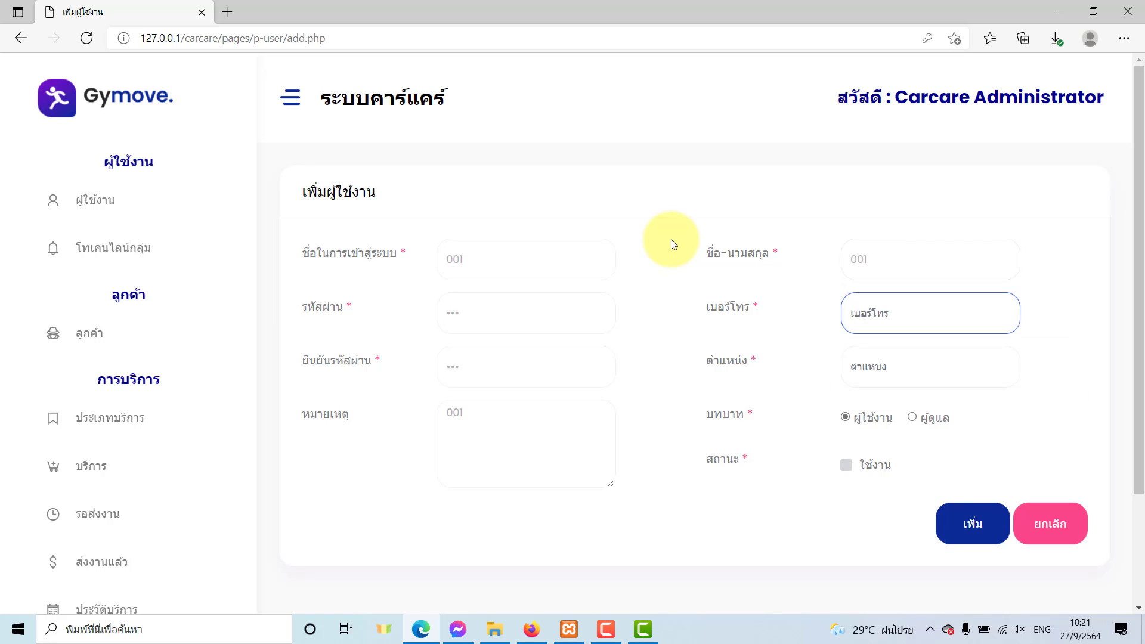
type("001")
key("Tab")
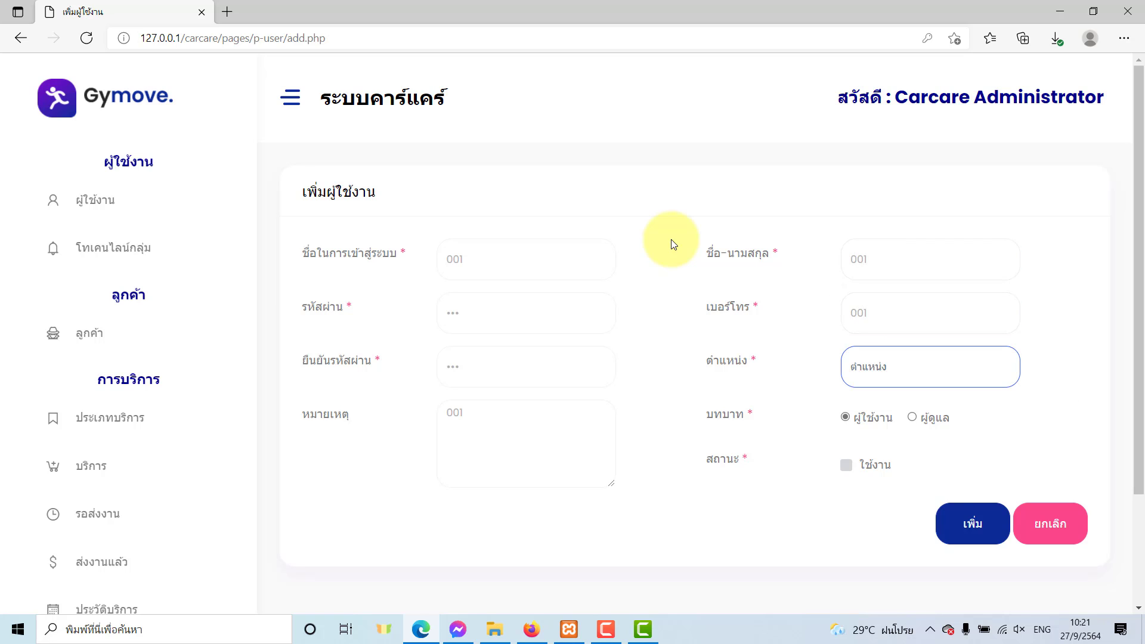
key("grave")
type("ผู้จ")
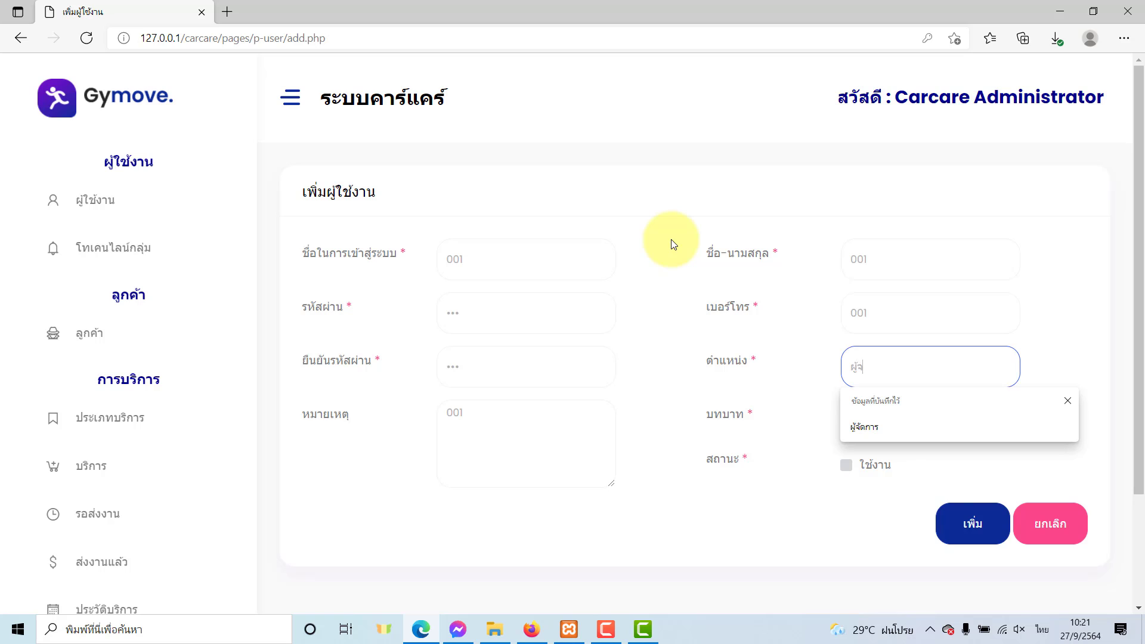
type("ัดการร้าน")
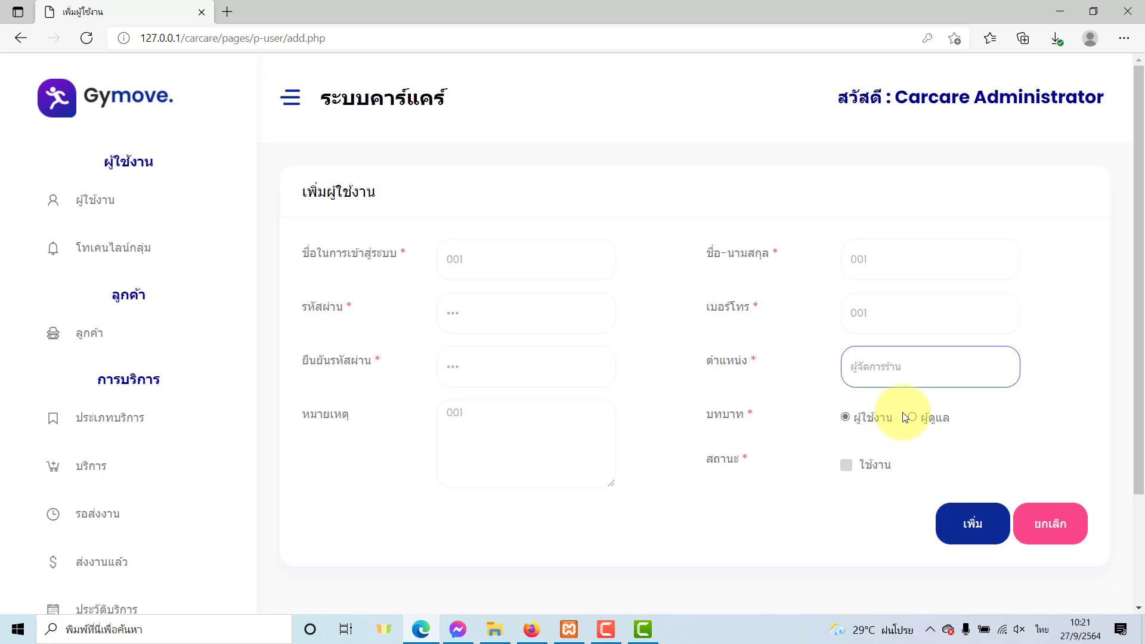
left_click(846, 466)
left_click(969, 524)
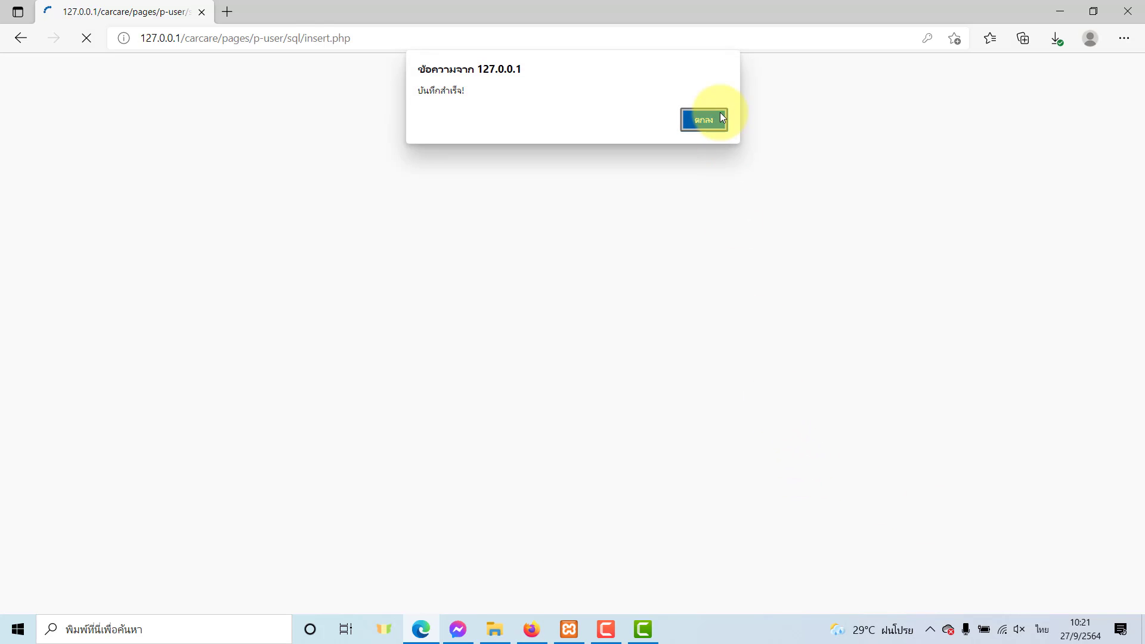
left_click(717, 118)
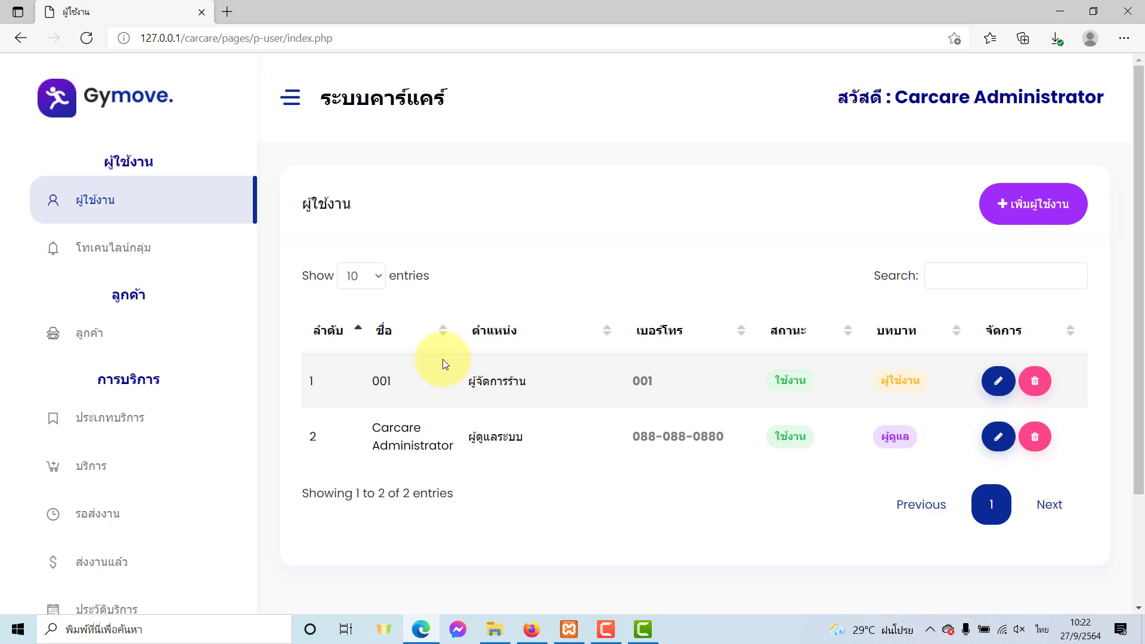
Add the service type ล้างรถตู้ under ประเภทบริการ.
left_click(136, 429)
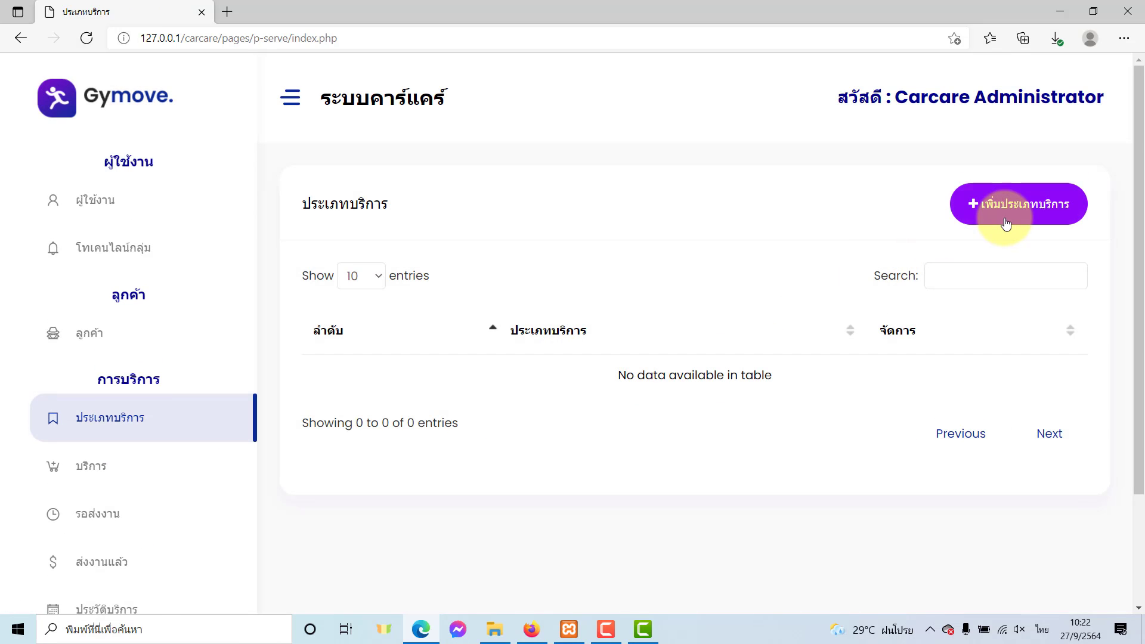
left_click(1006, 222)
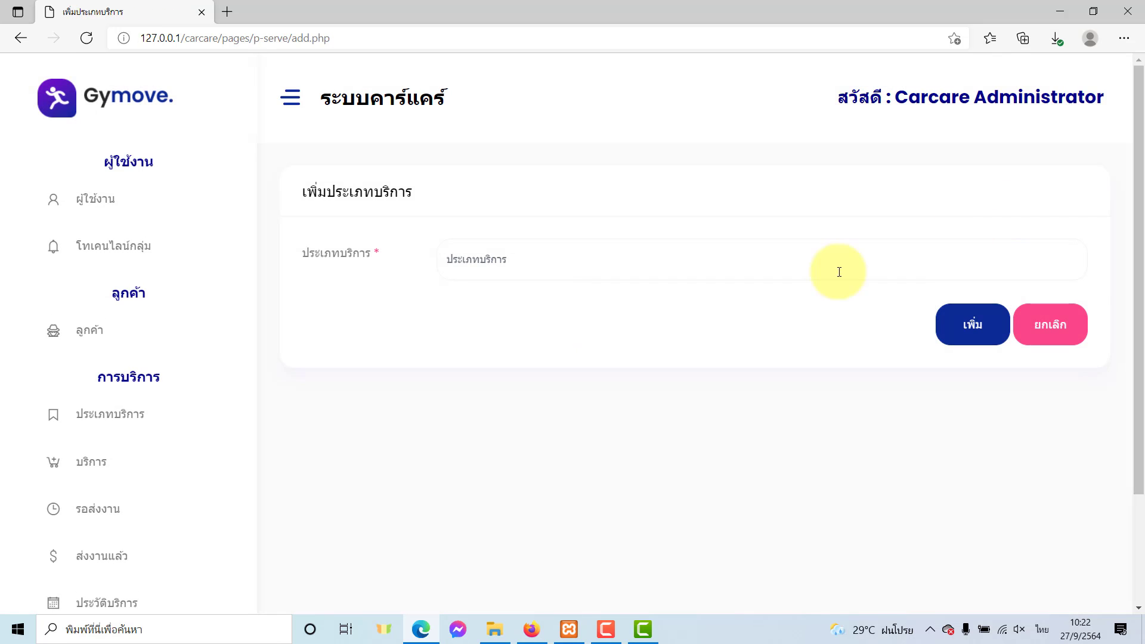
left_click(533, 265)
type("ส")
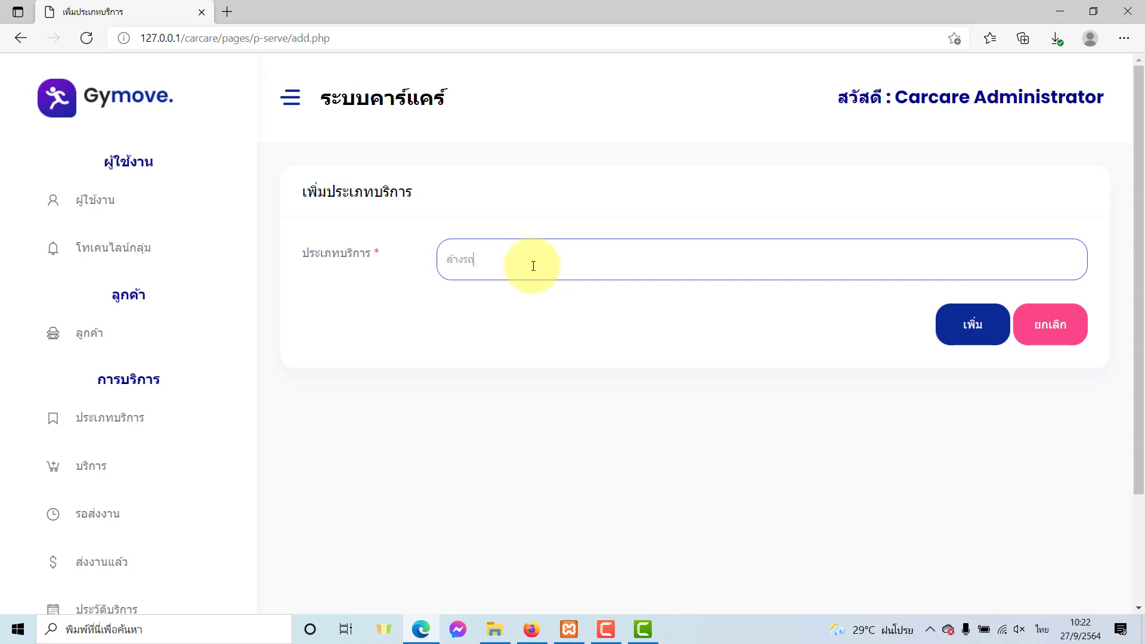
left_click(972, 327)
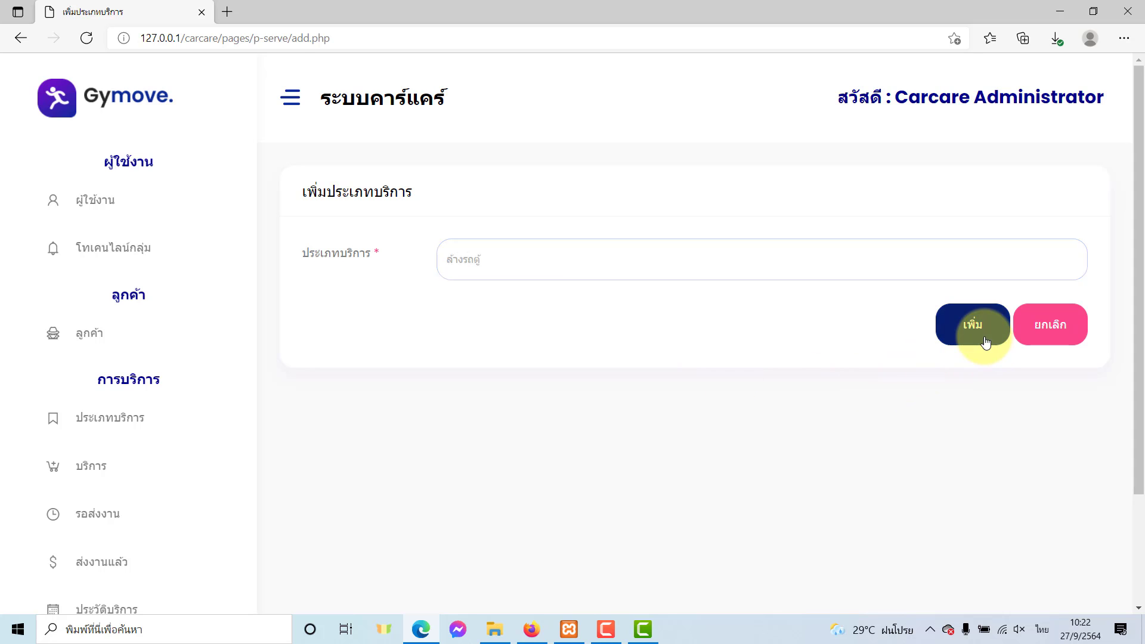
left_click(722, 113)
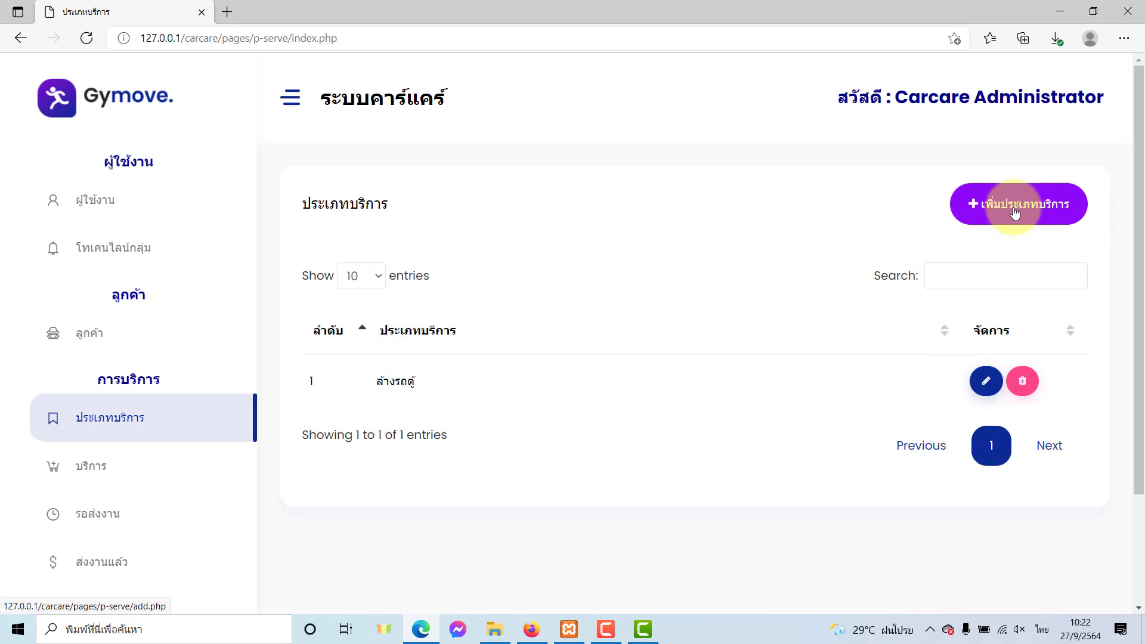
Add the service type ล้างรถยนต์ทั่วไป.
left_click(1014, 210)
left_click(594, 269)
type("ส")
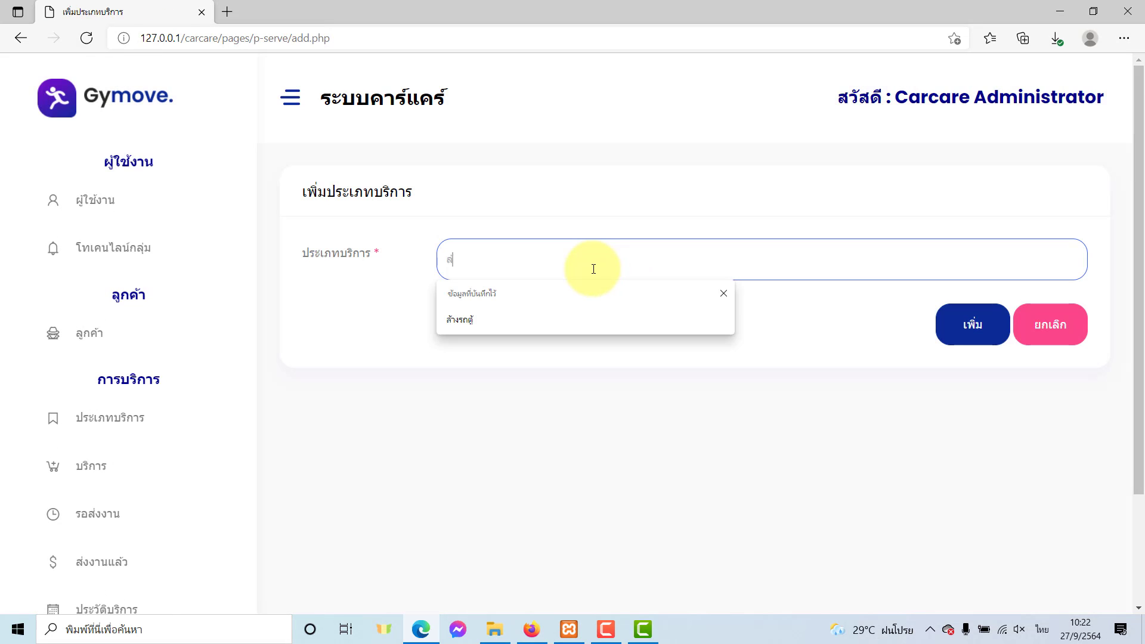
type("้างรถยนต์ทั่วไป")
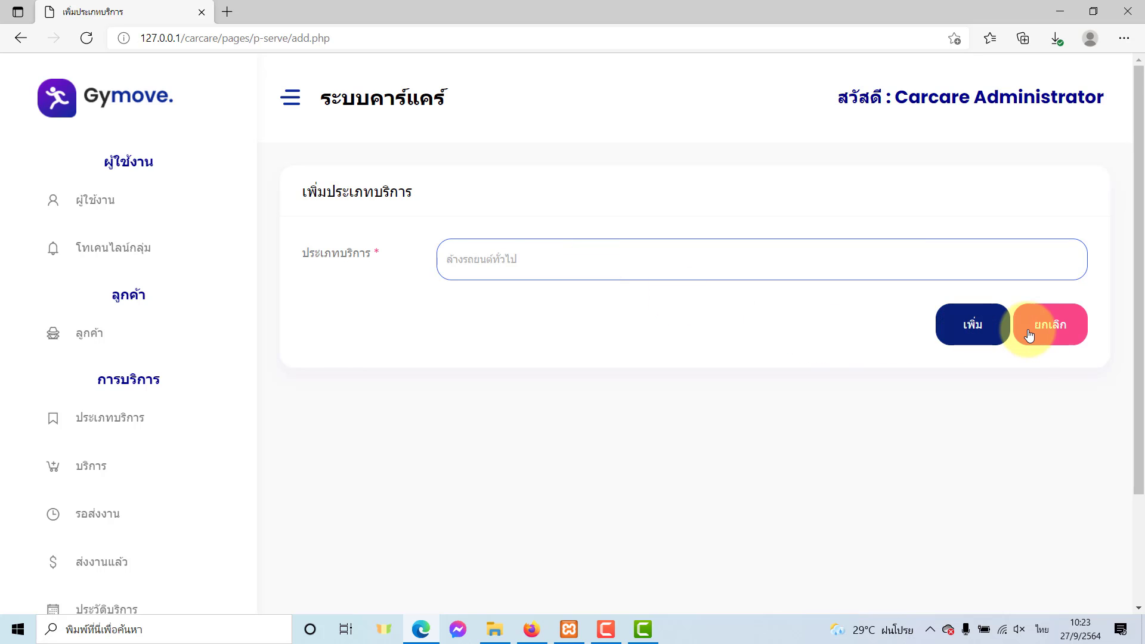
left_click(981, 329)
left_click(718, 127)
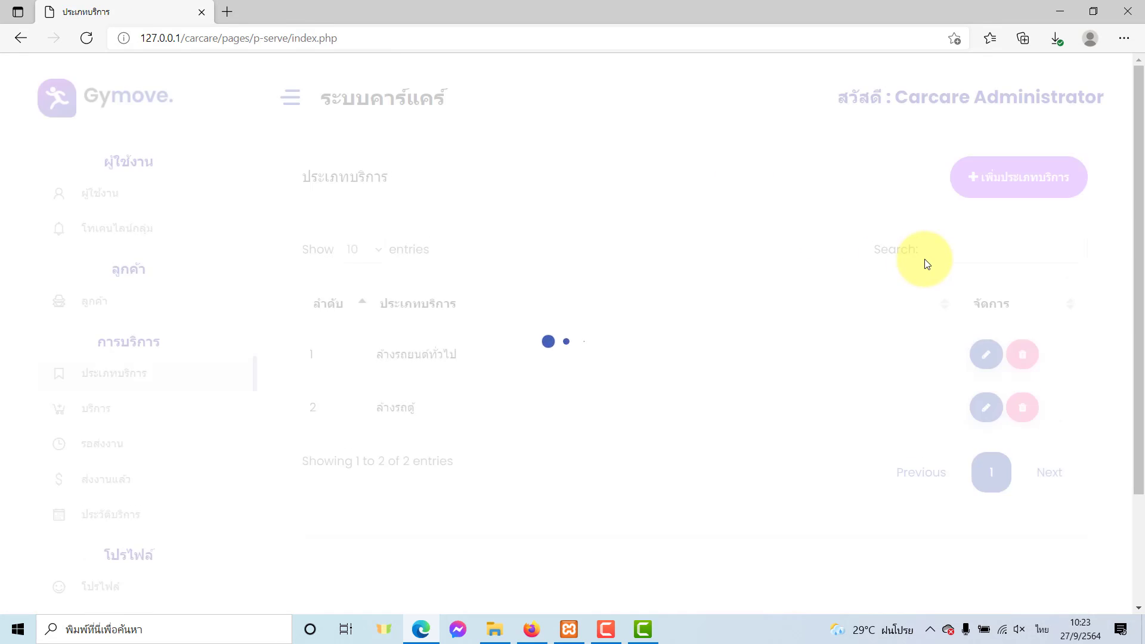
Add the service type ล้างมอเตอร์ไซค์.
left_click(983, 199)
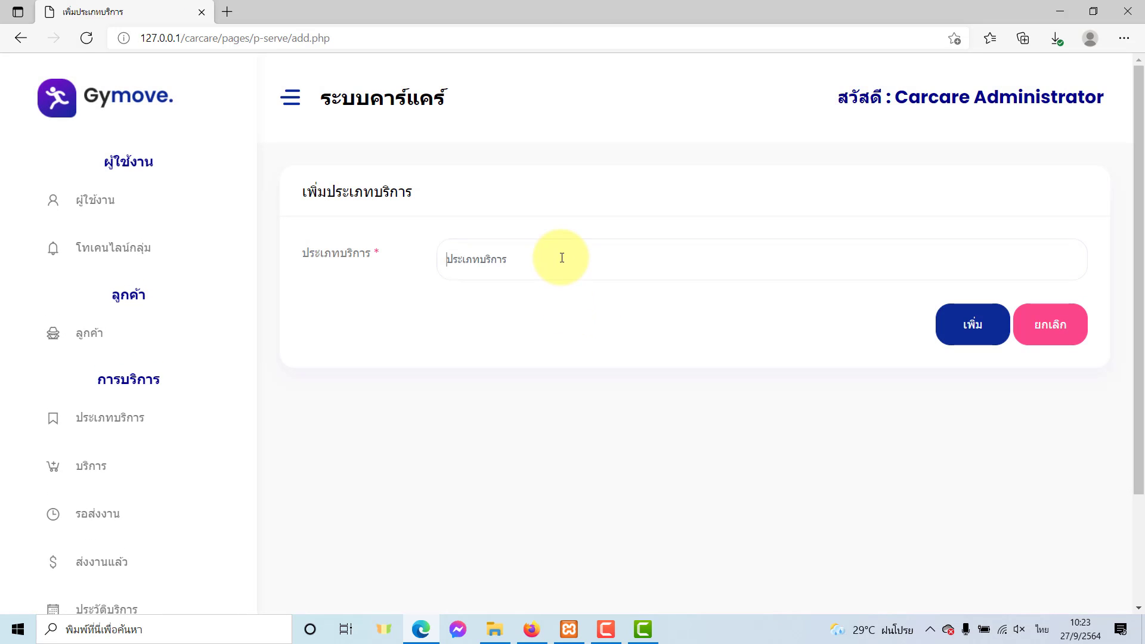
left_click(562, 258)
type("ล้างมอเต")
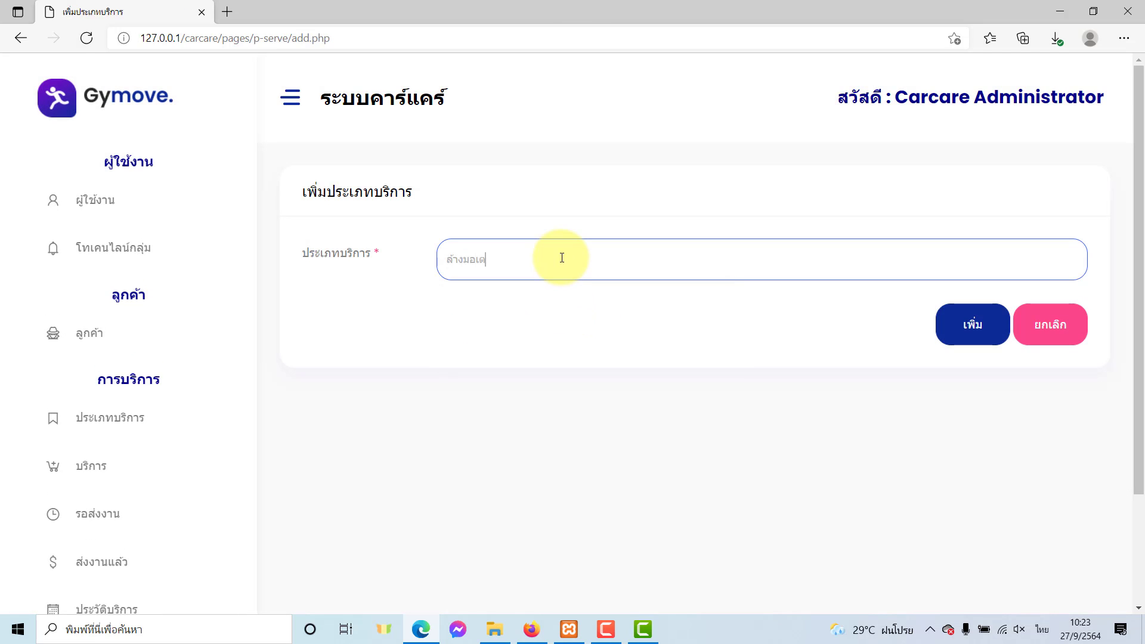
type("อร์ไซด์")
left_click(972, 322)
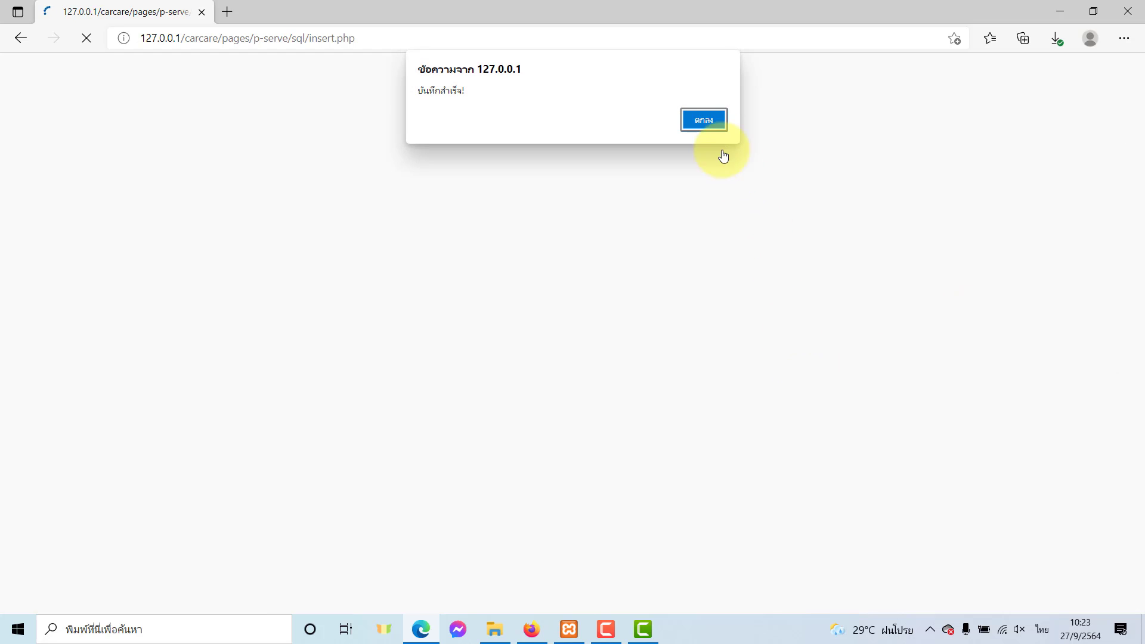
key("Return")
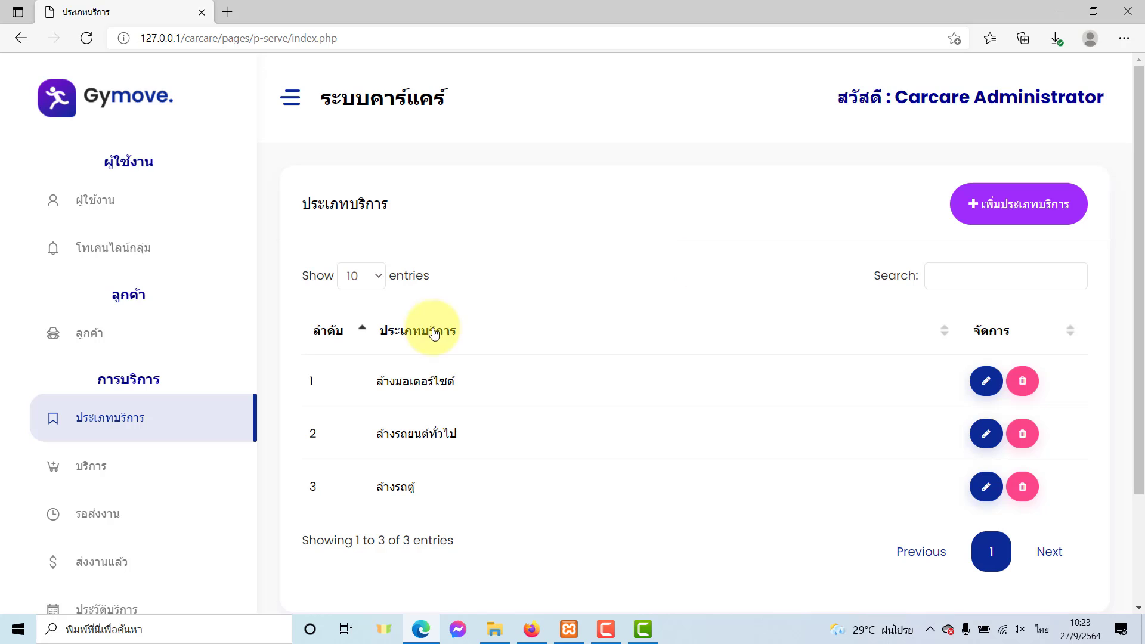
Open the โทเคนไลน์กลุ่ม group LINE token page from the Carcare sidebar.
left_click(119, 260)
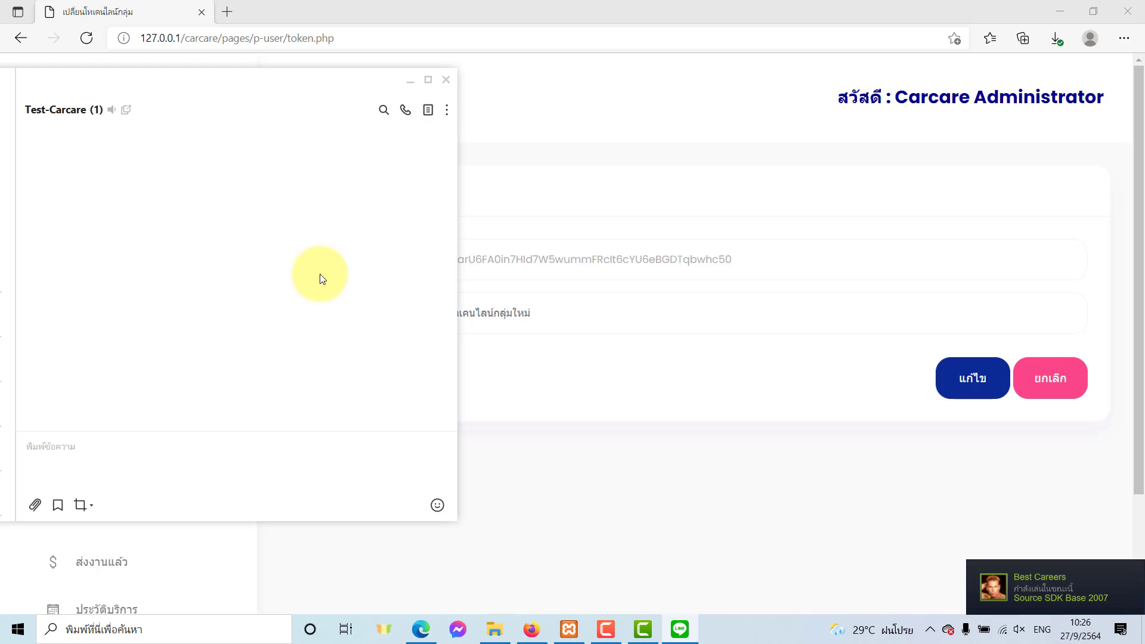
Go to the LINE Notify website and open My page.
key("alt+Tab")
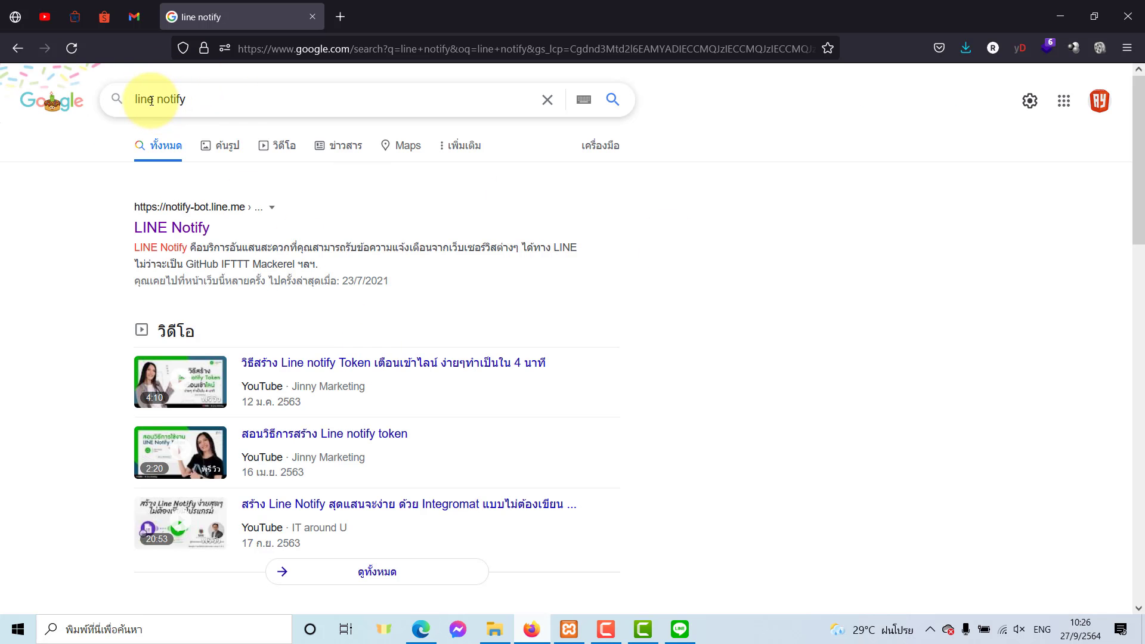
left_click(164, 234)
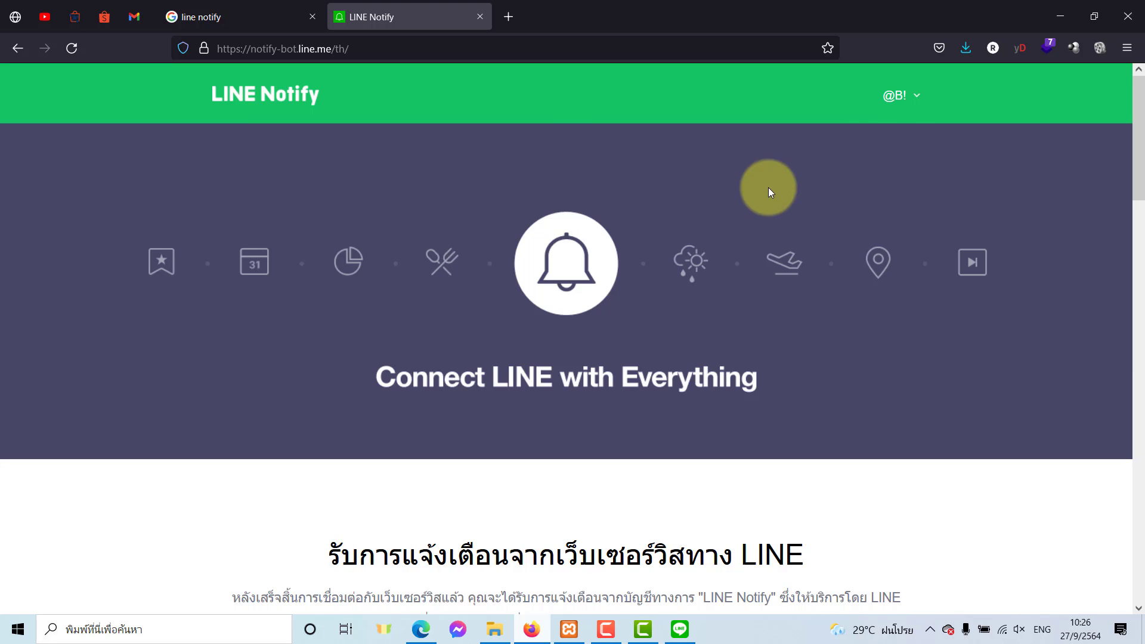
left_click(897, 98)
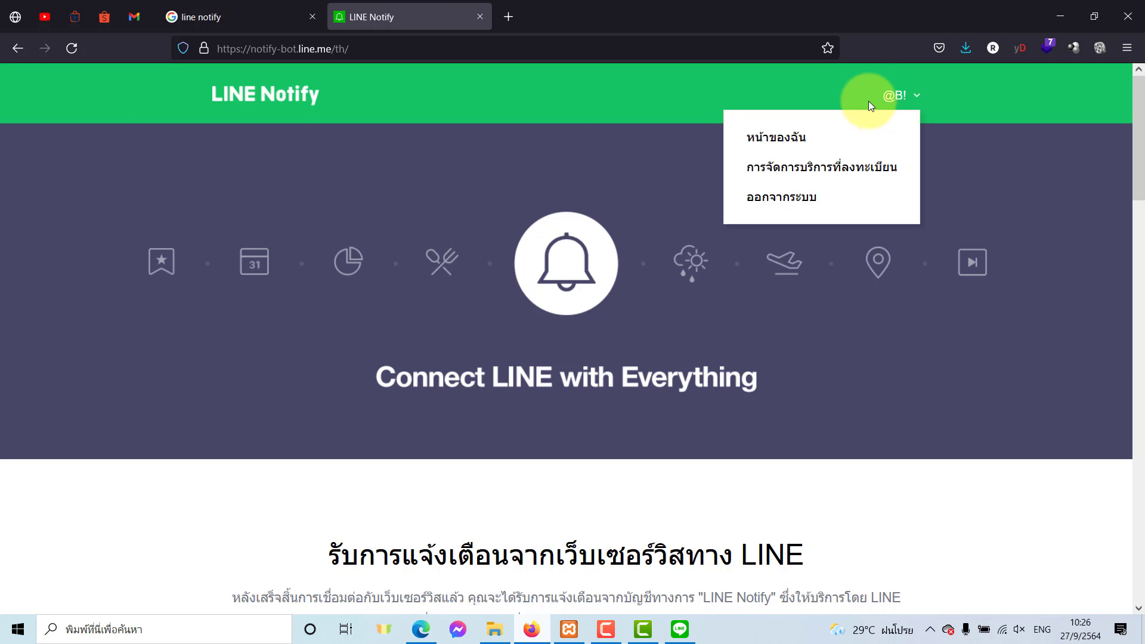
left_click(780, 141)
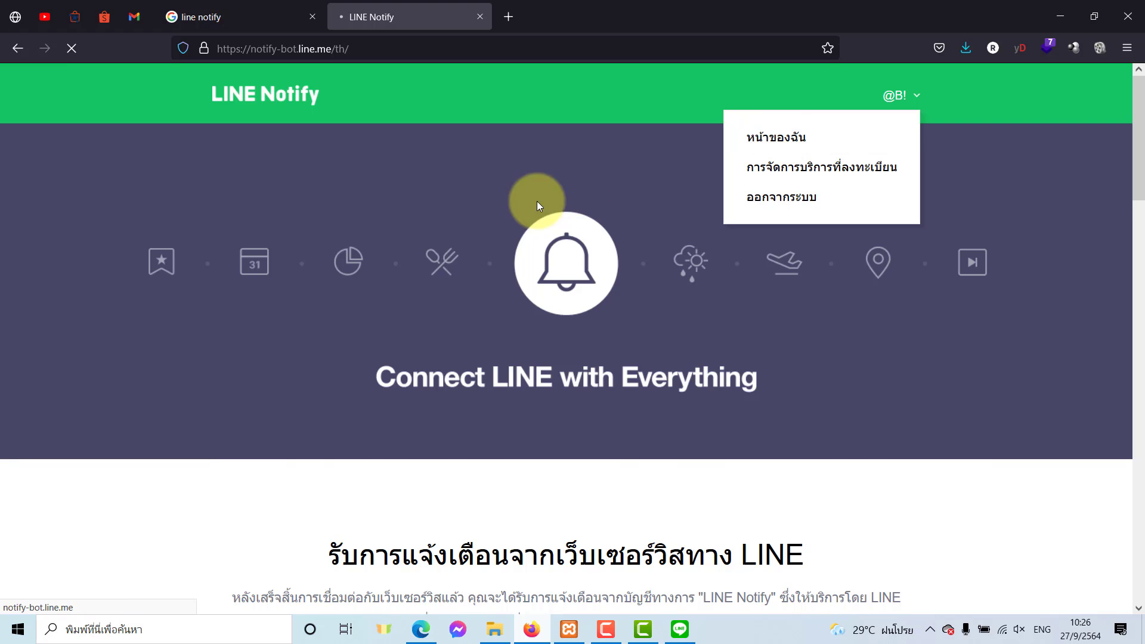
scroll(409, 320, "down", 15)
scroll(405, 322, "down", 10)
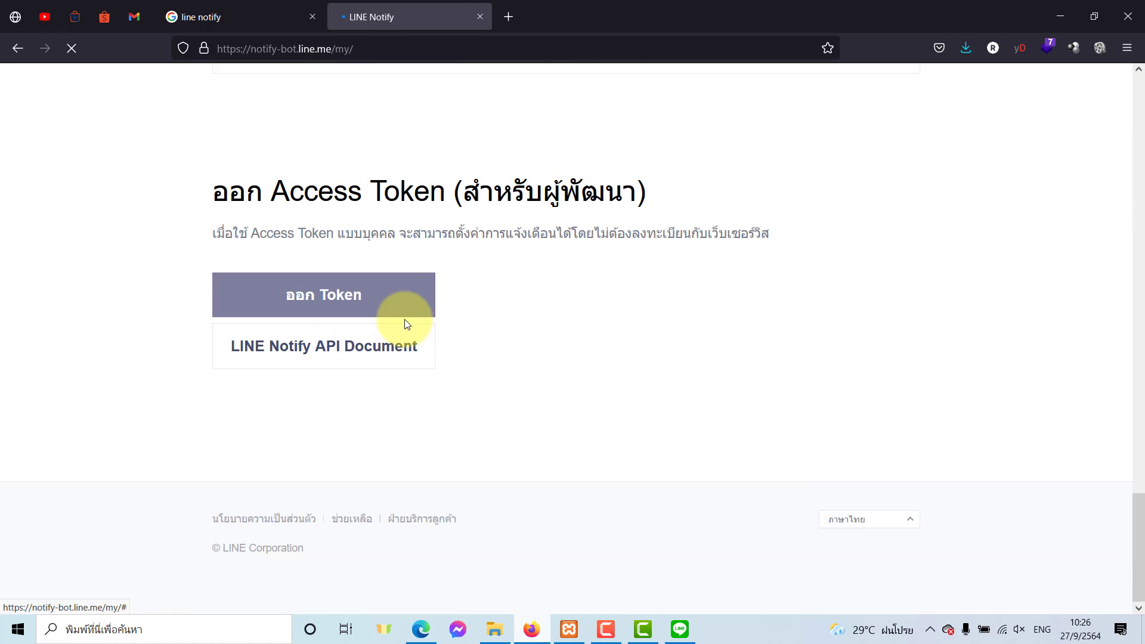
Issue an Alert!! token for the Test-Carcare group and copy it.
left_click(263, 299)
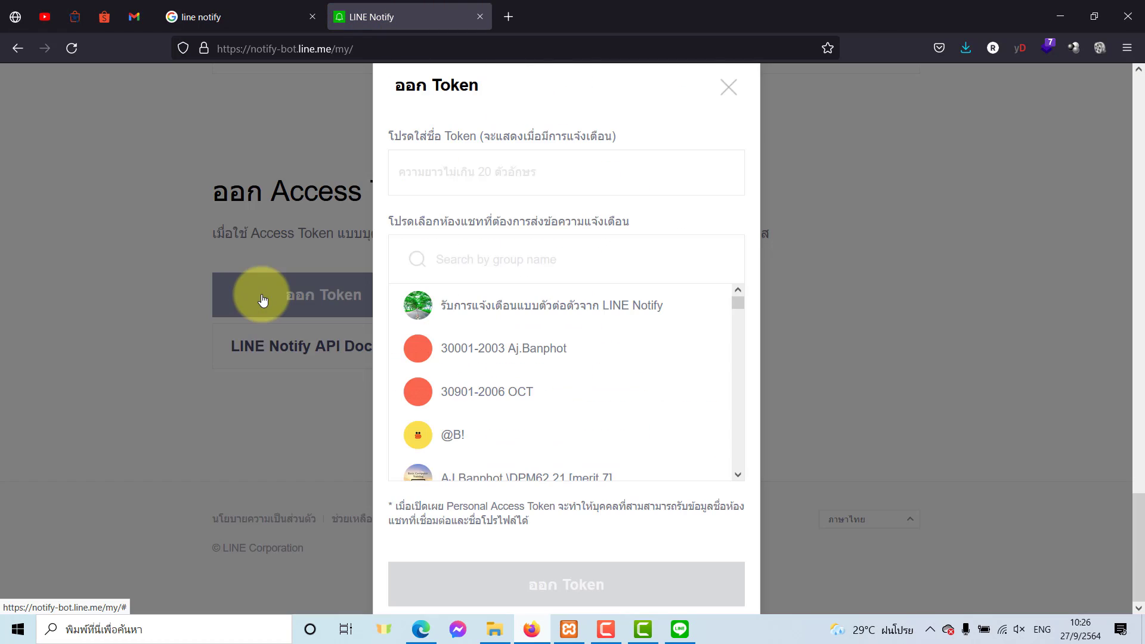
left_click(489, 261)
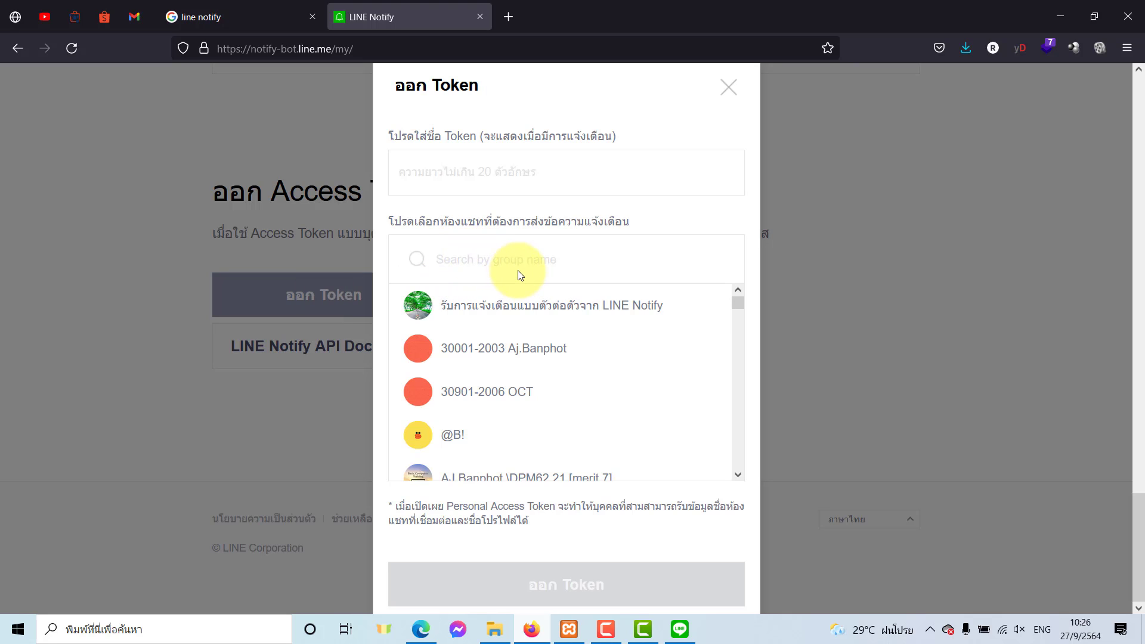
type("t")
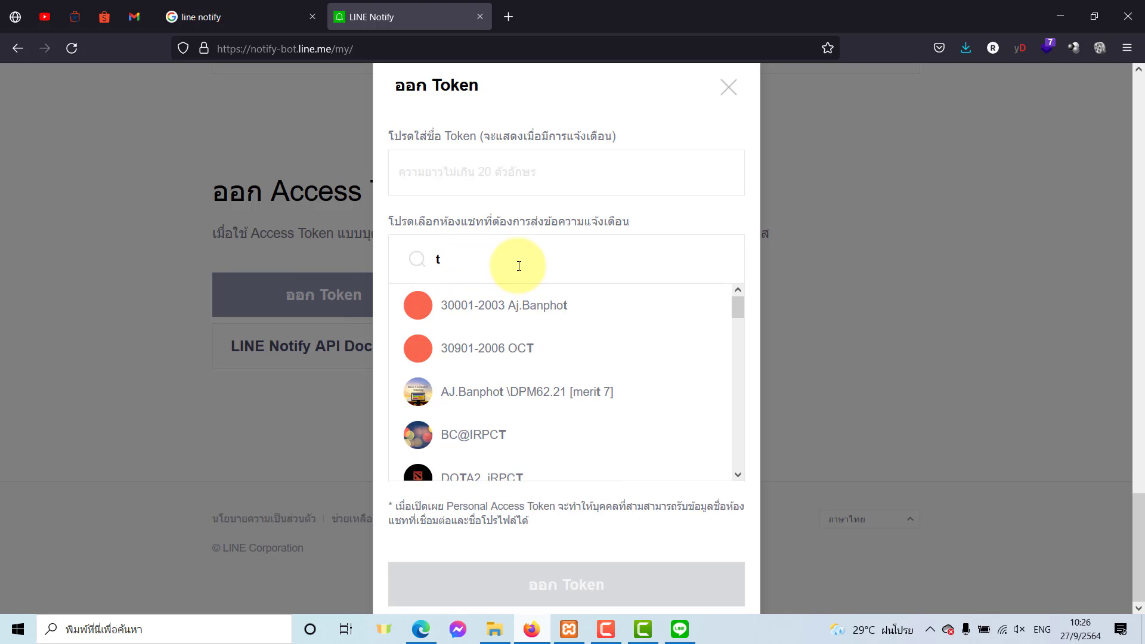
type("est-")
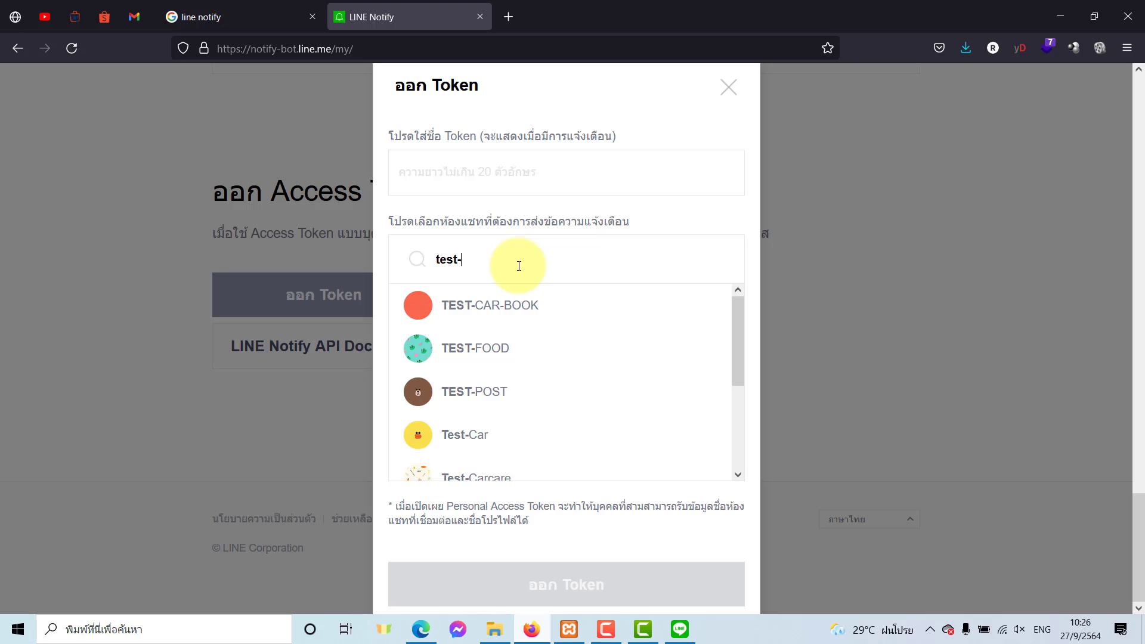
type("care")
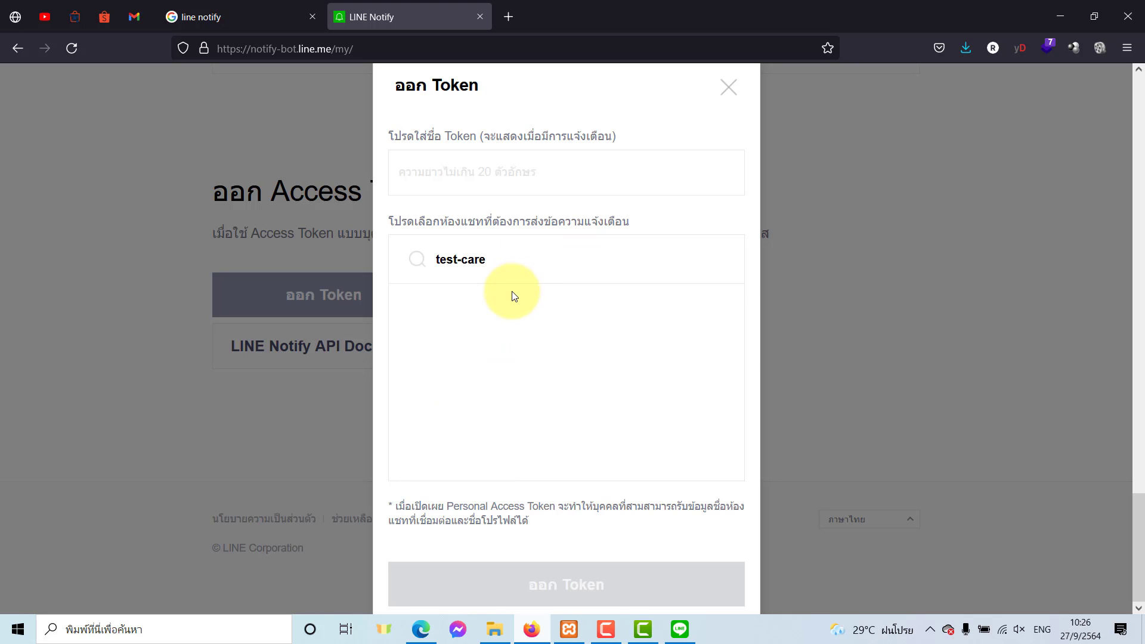
key("BackSpace")
type("c")
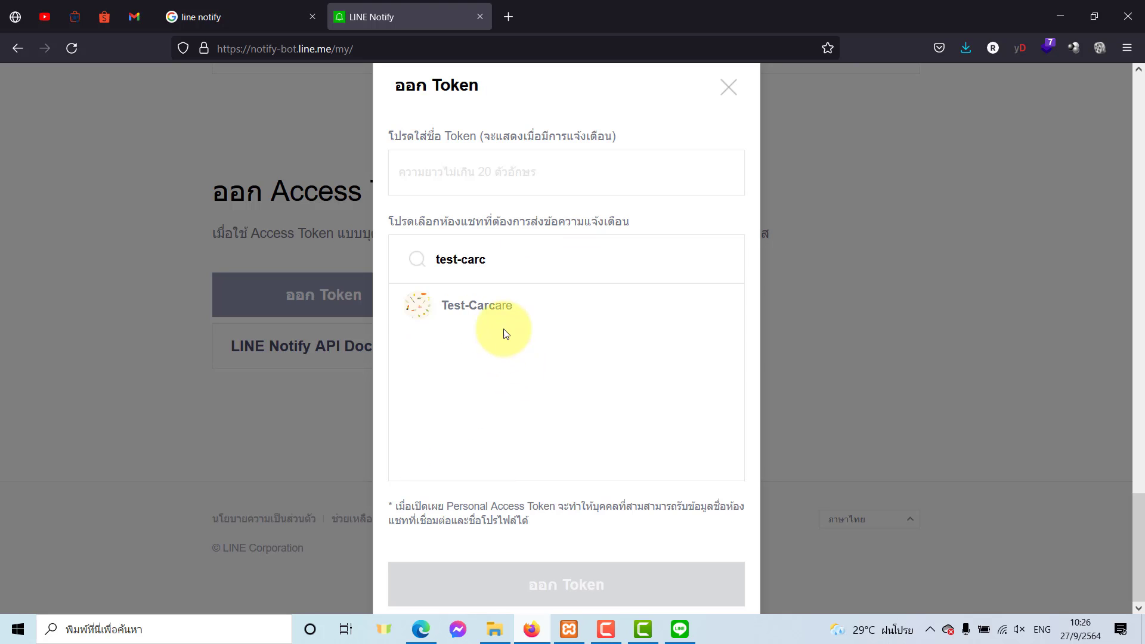
left_click(503, 306)
type("A")
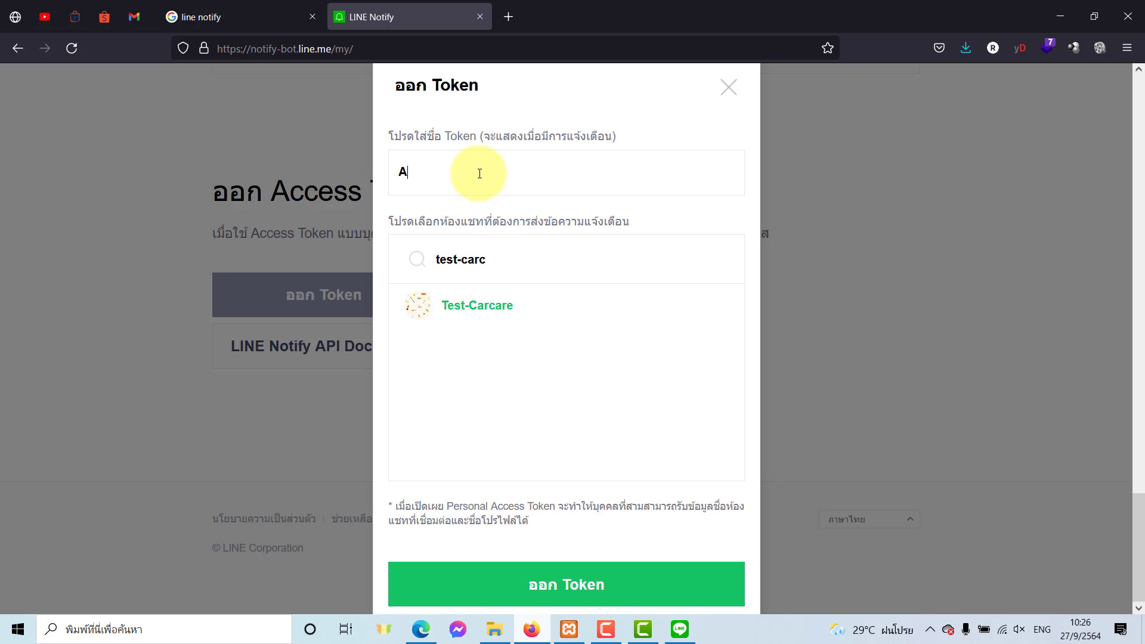
type("lert!!")
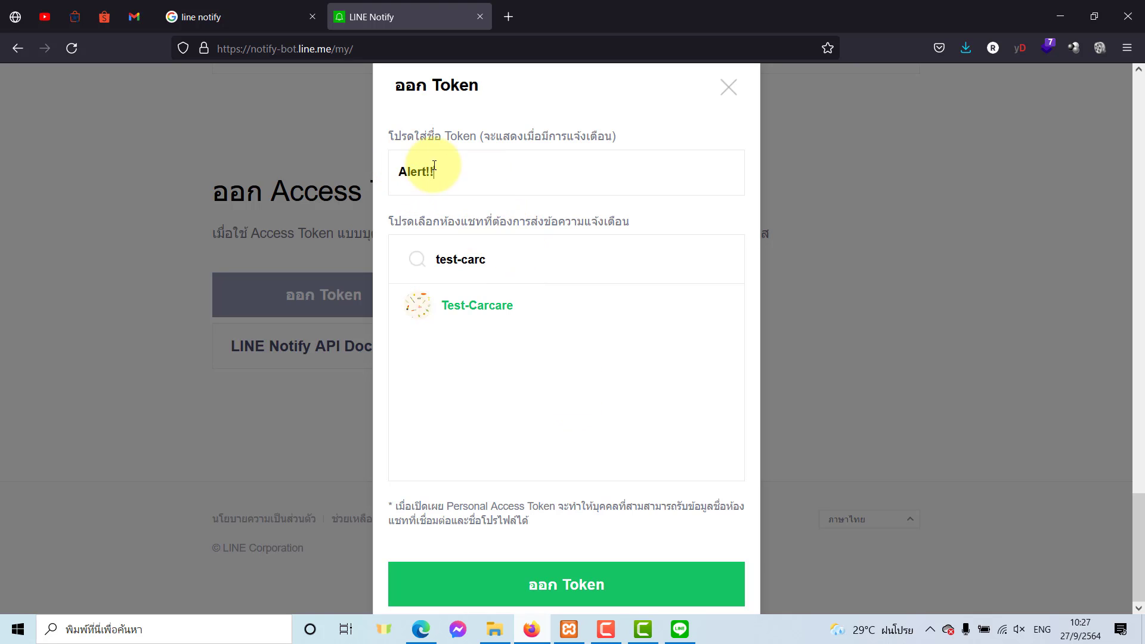
left_click(491, 587)
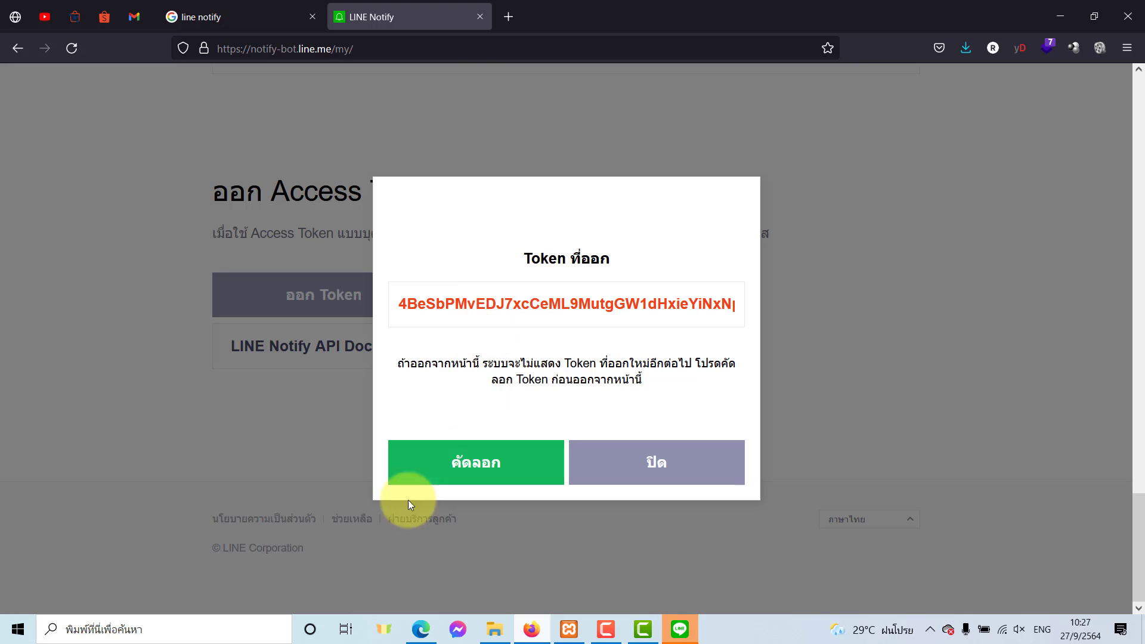
left_click(421, 469)
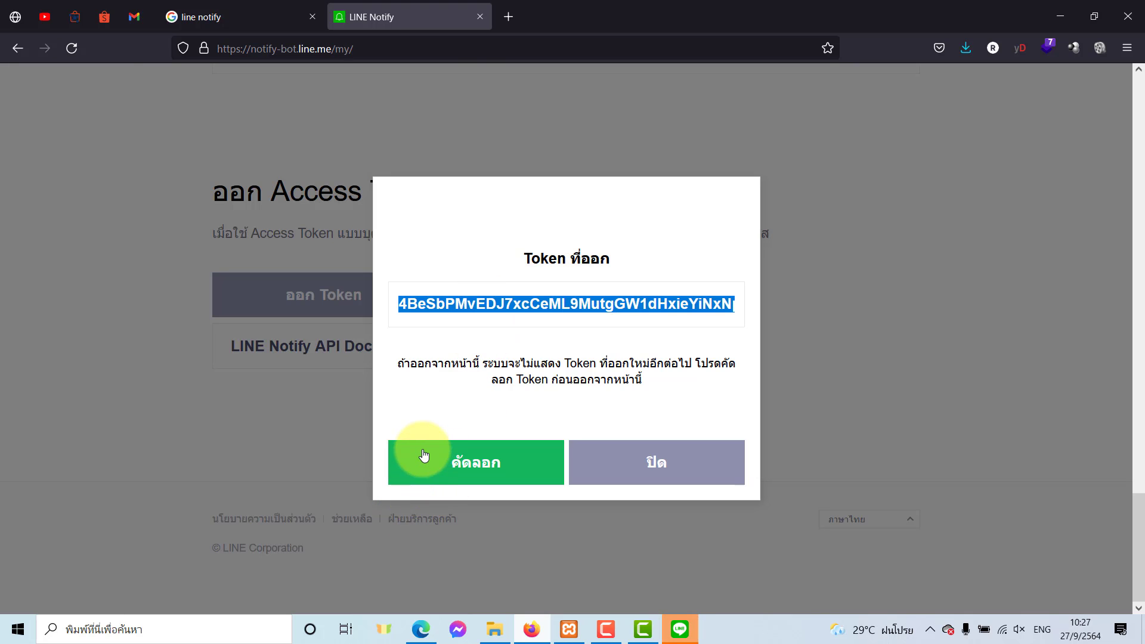
left_click(414, 620)
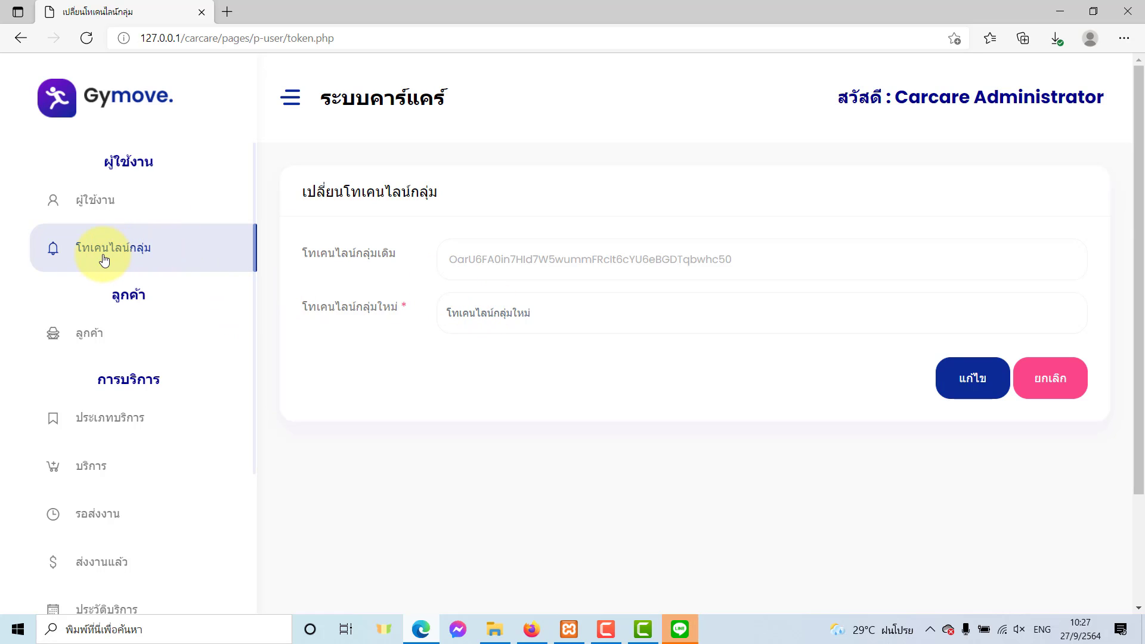
Paste the copied token into the new group token field and save it with แก้ไข.
left_click(489, 314)
right_click(488, 313)
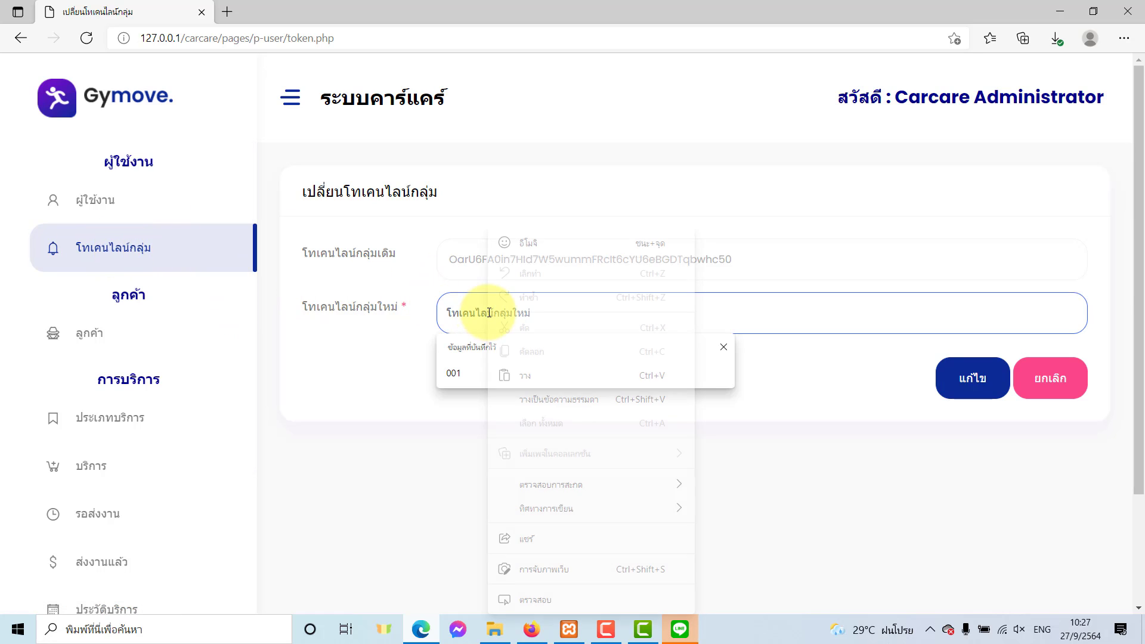
left_click(520, 366)
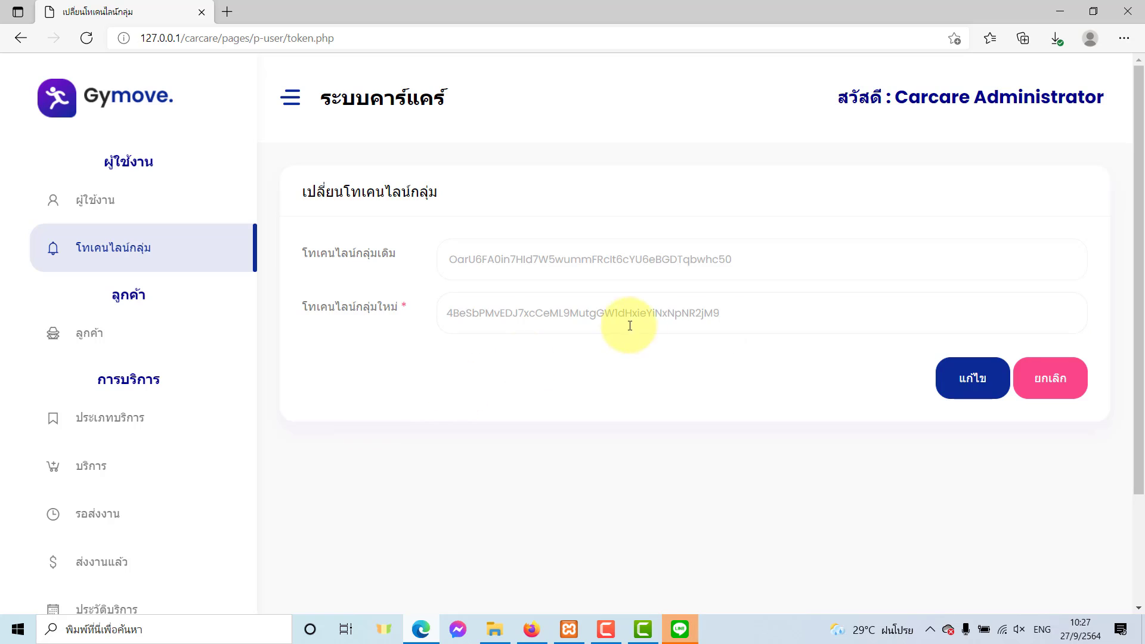
left_click(973, 389)
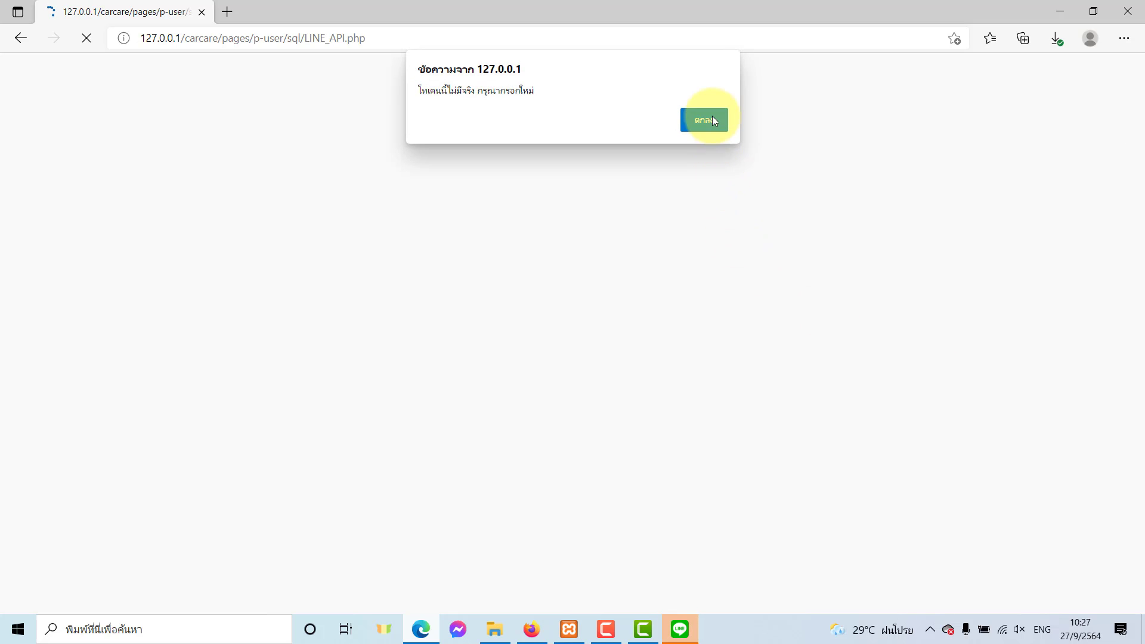
left_click(703, 120)
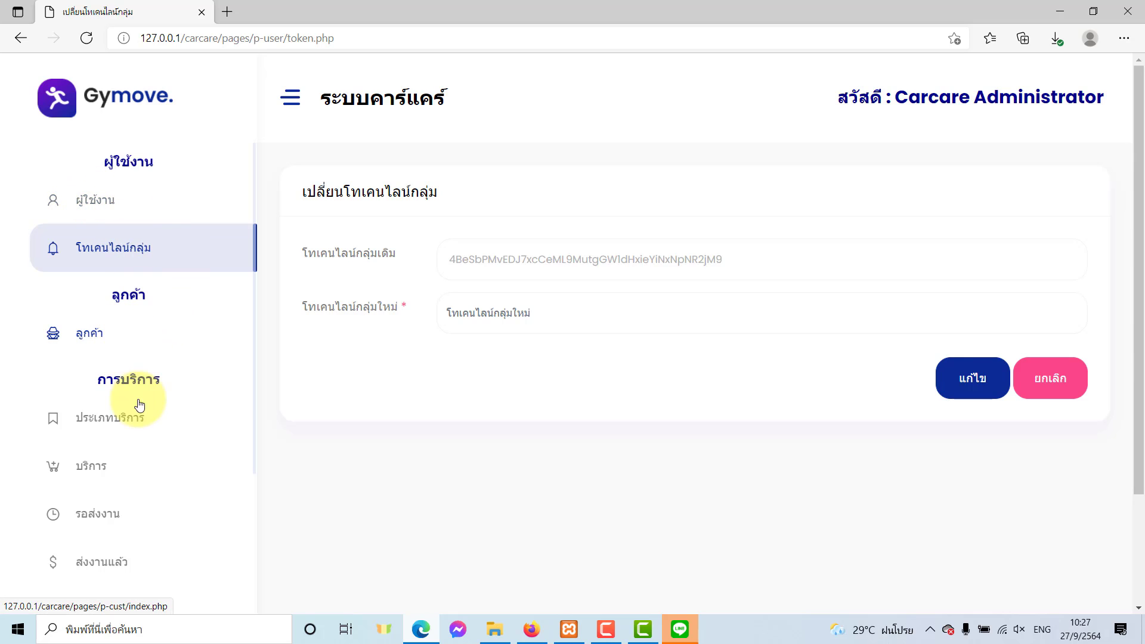
Open a blank add-customer form, then bring the Test-Carcare LINE chat in front of it.
left_click(107, 341)
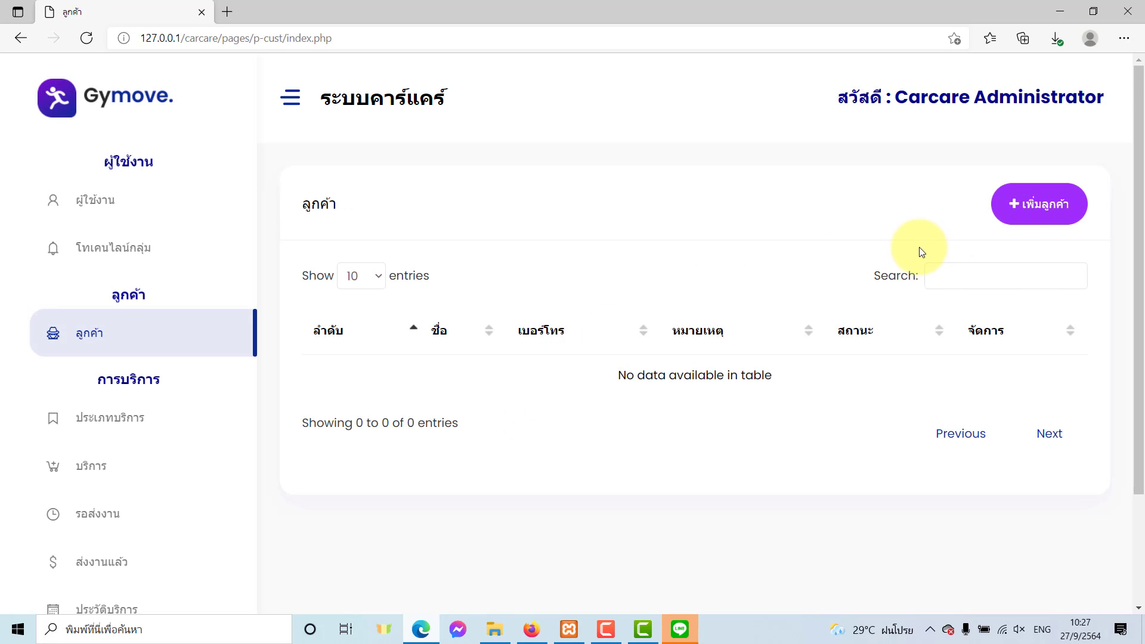
left_click(1019, 213)
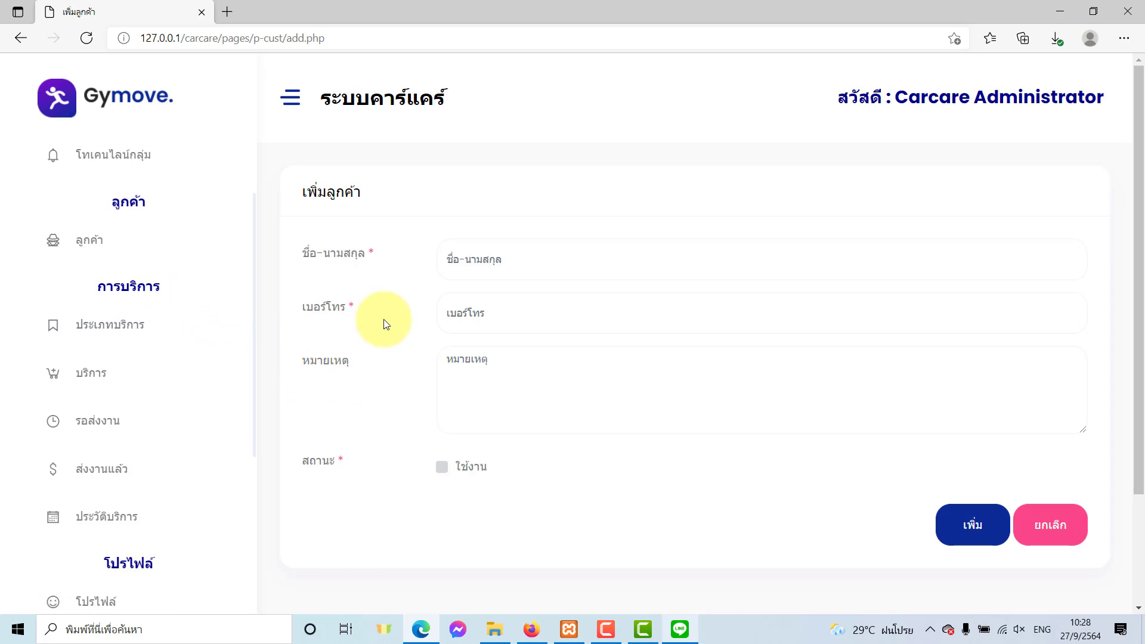
left_click(679, 629)
left_click_drag(330, 97, 317, 98)
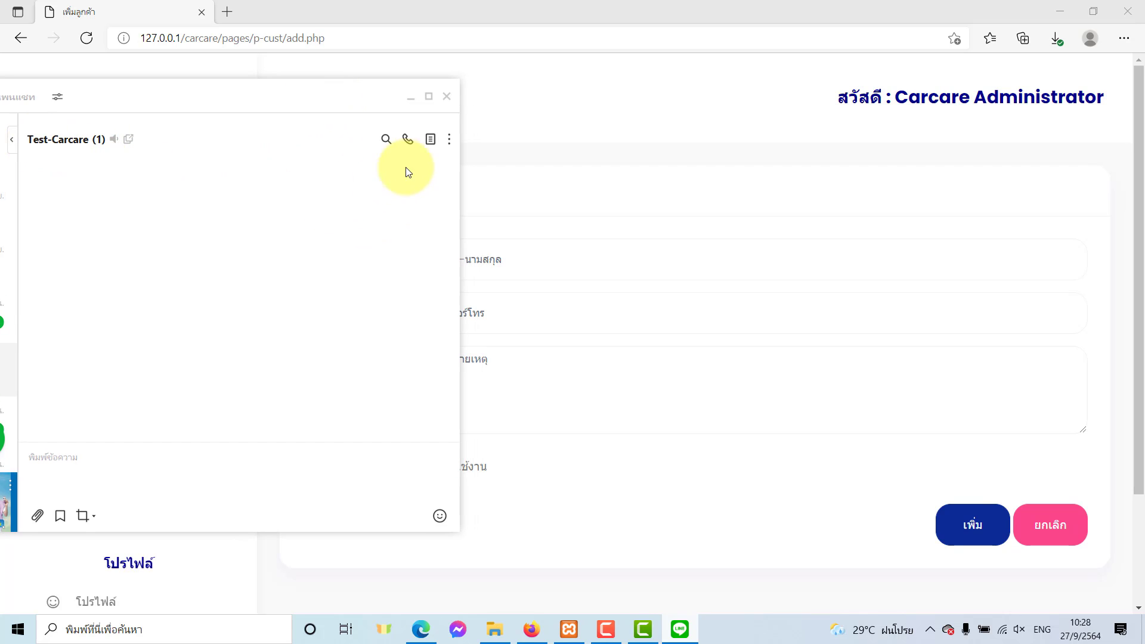
Invite LINE Notify, found by searching 'line not', into the Test-Carcare group, then minimize the chat.
left_click(449, 139)
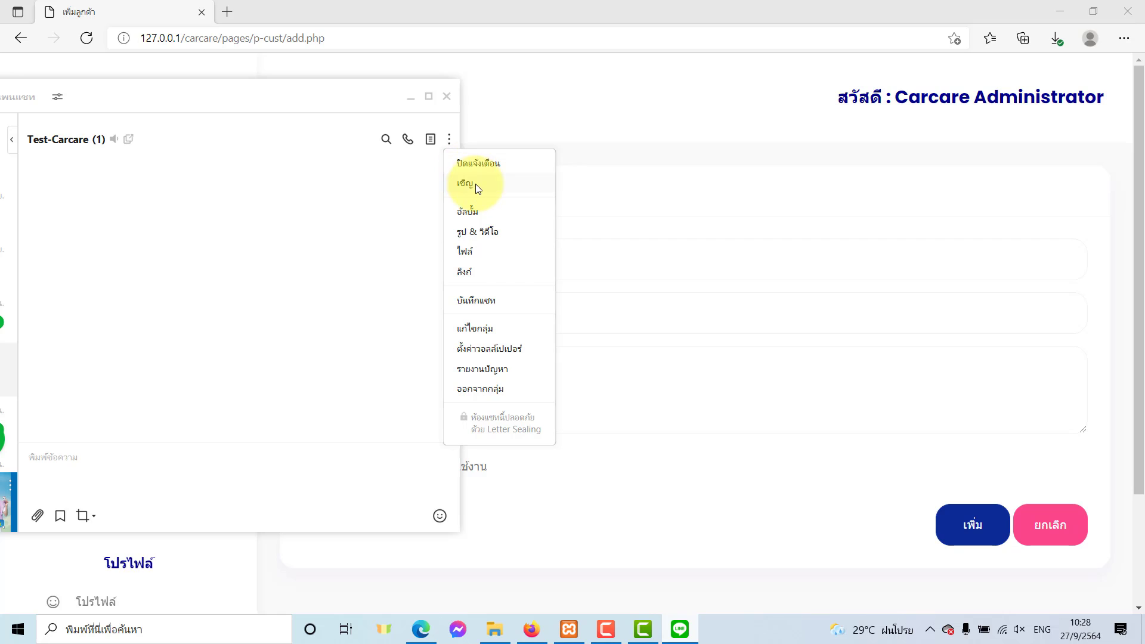
left_click(474, 184)
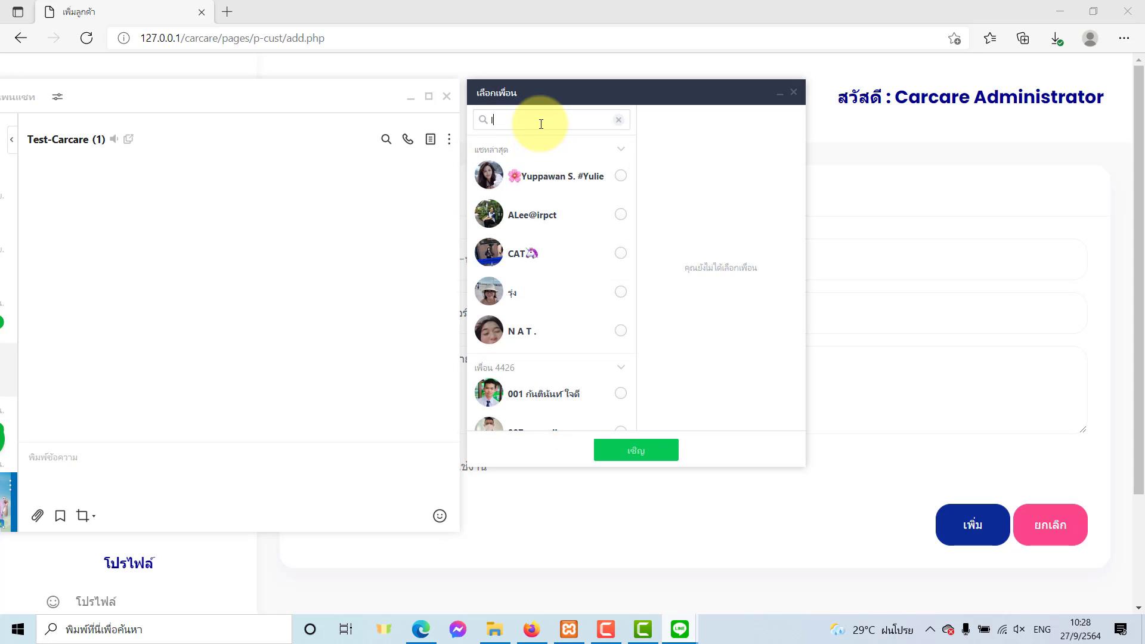
type("line")
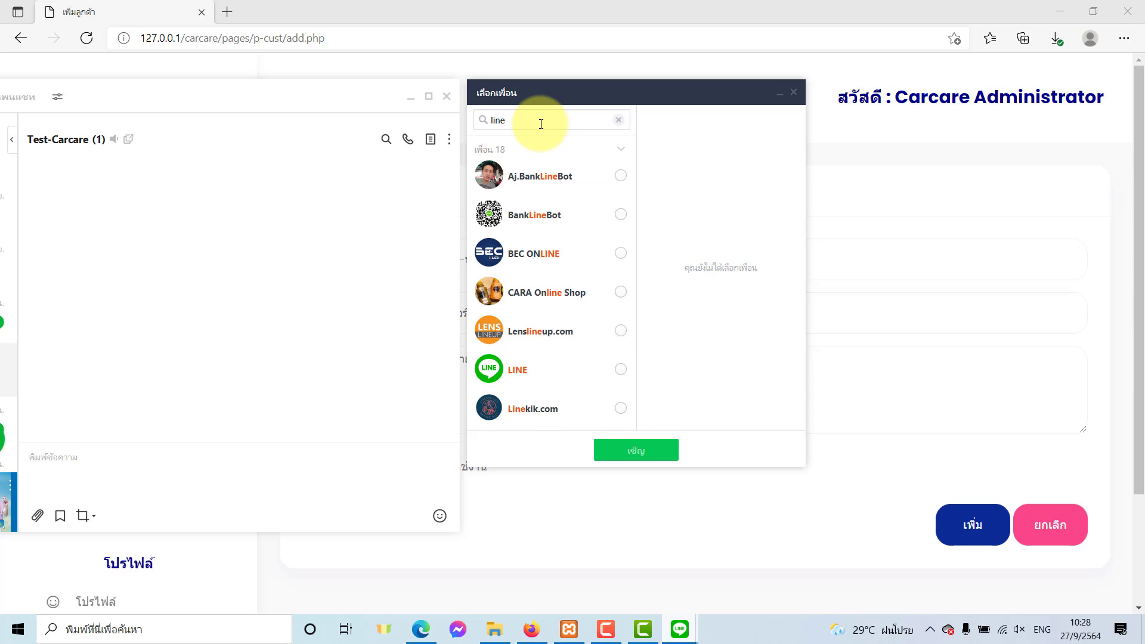
type(" not")
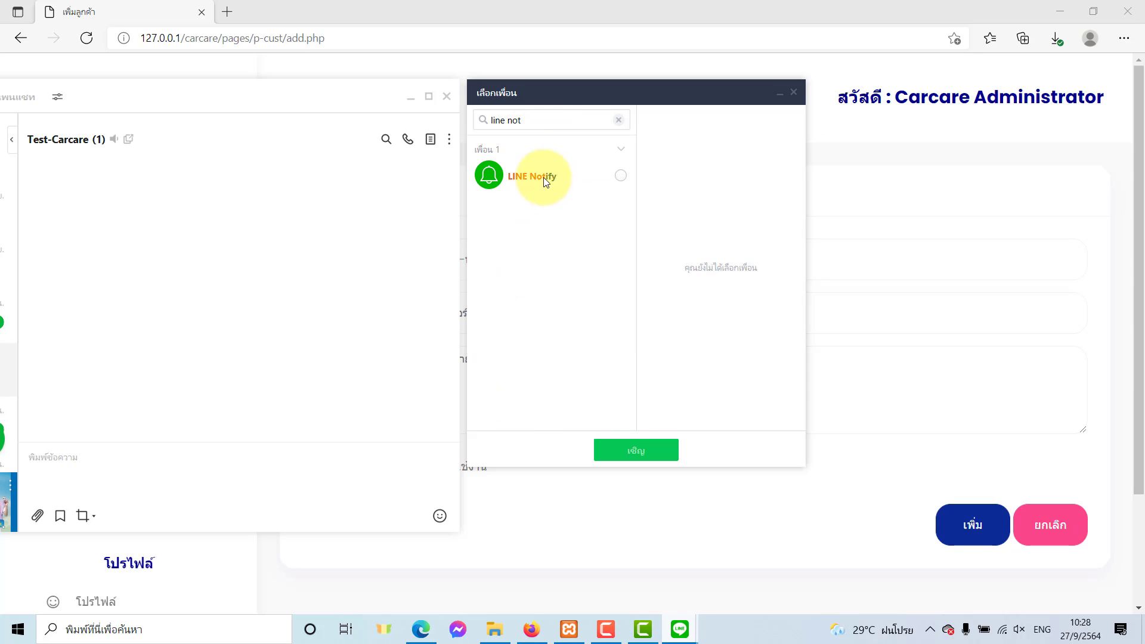
left_click(620, 175)
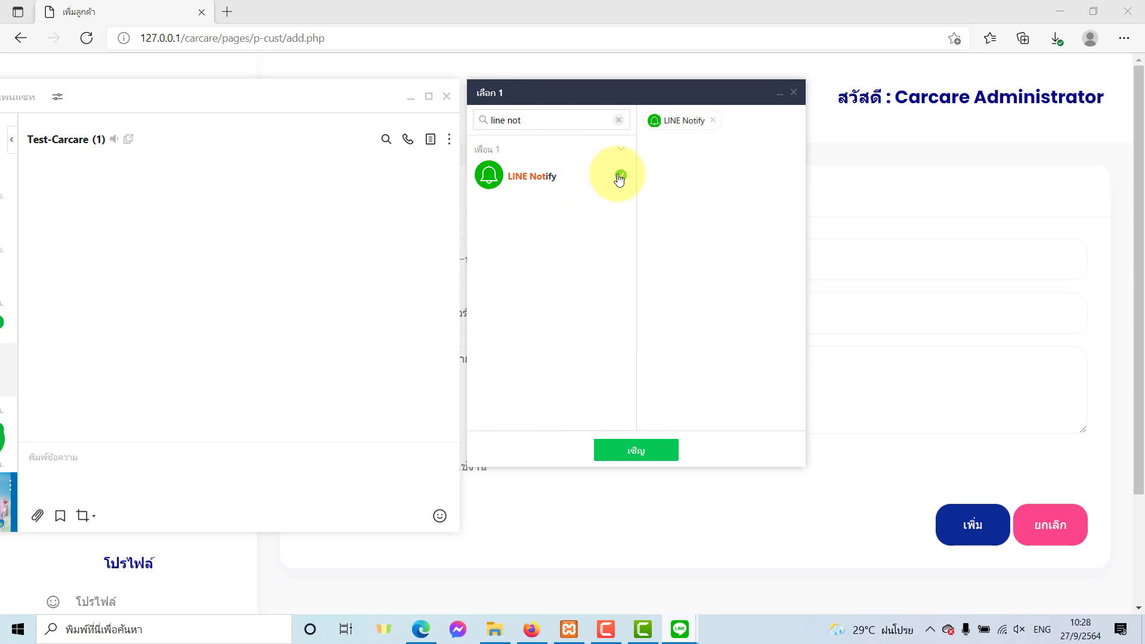
left_click(641, 460)
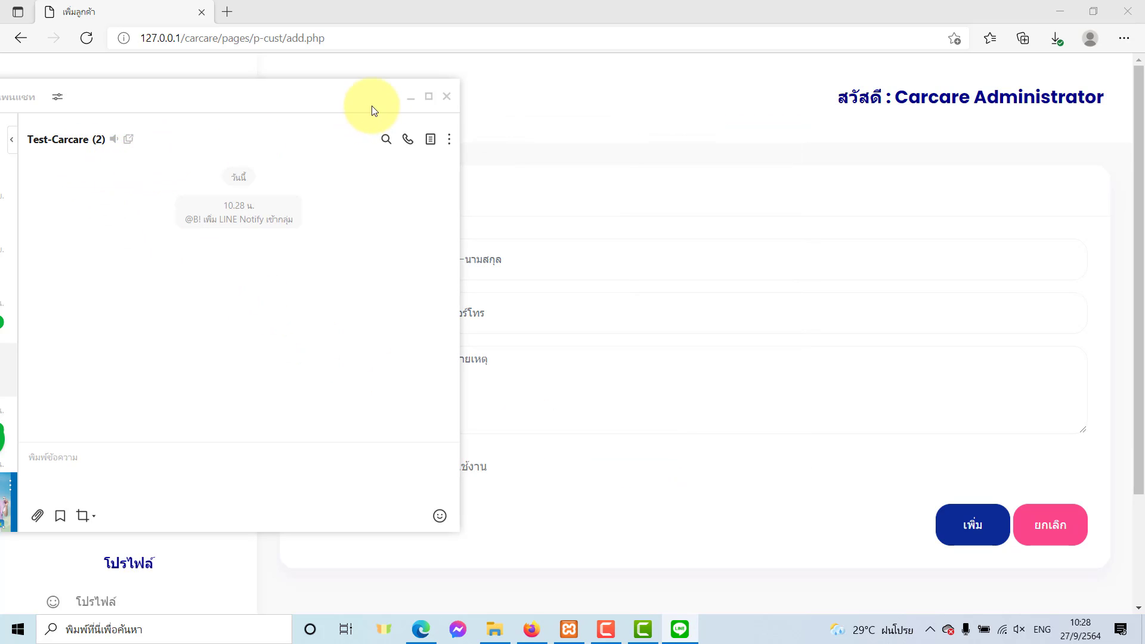
left_click(411, 97)
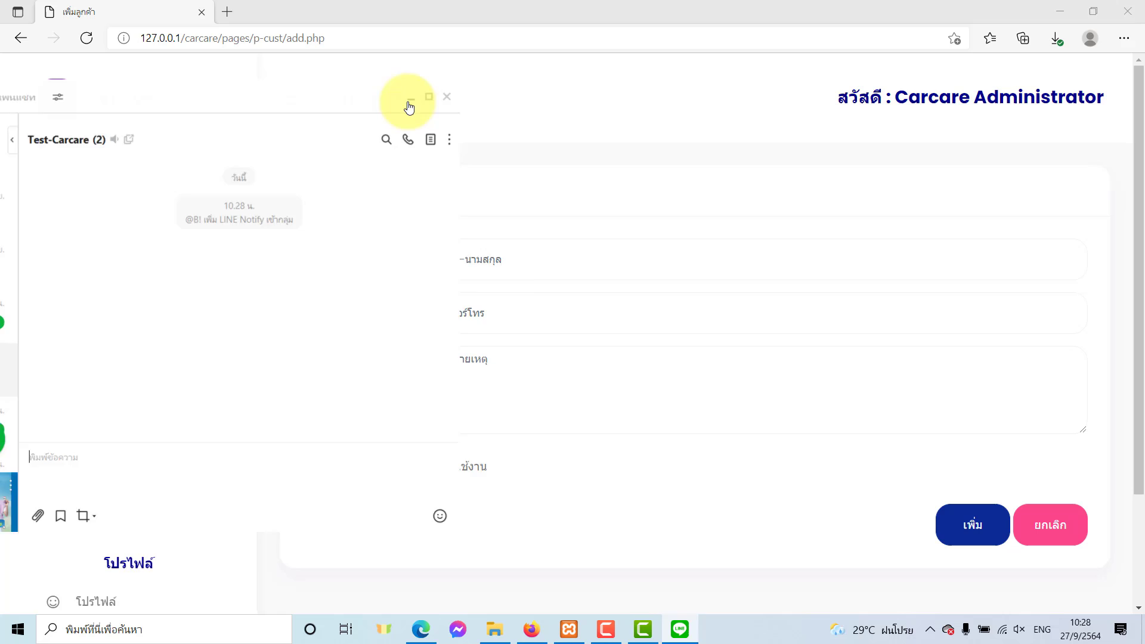
Fill in the customer's Thai name, their phone number and the remark กก 1234 กทม.
left_click(525, 259)
key("grave")
type("นาย")
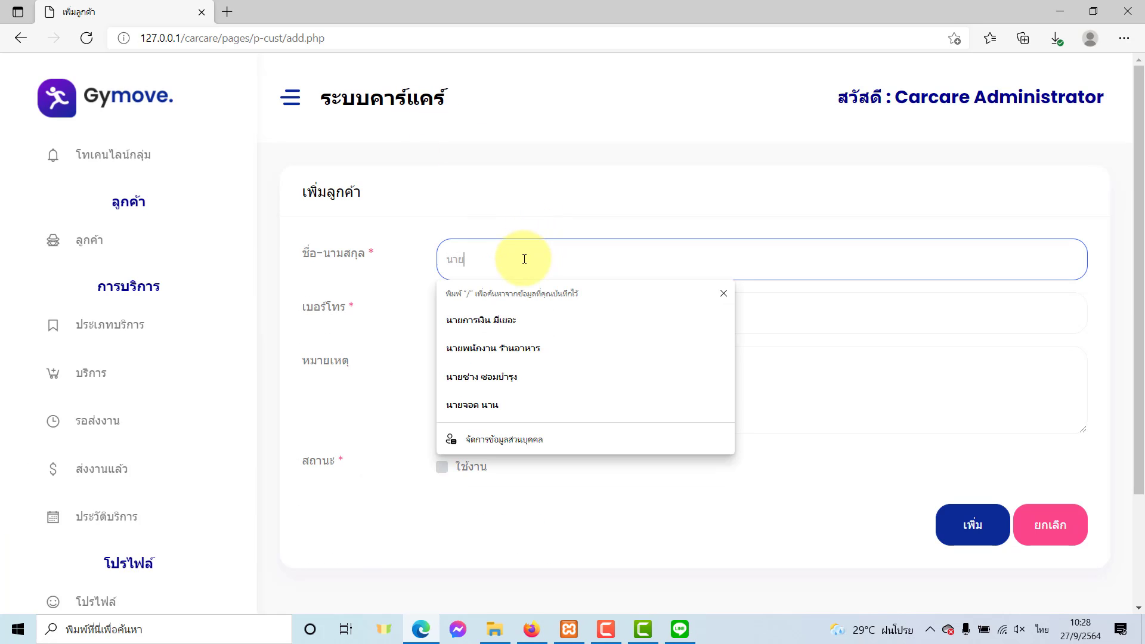
type("รถเลอะ ฝุ่นก็เยอะ")
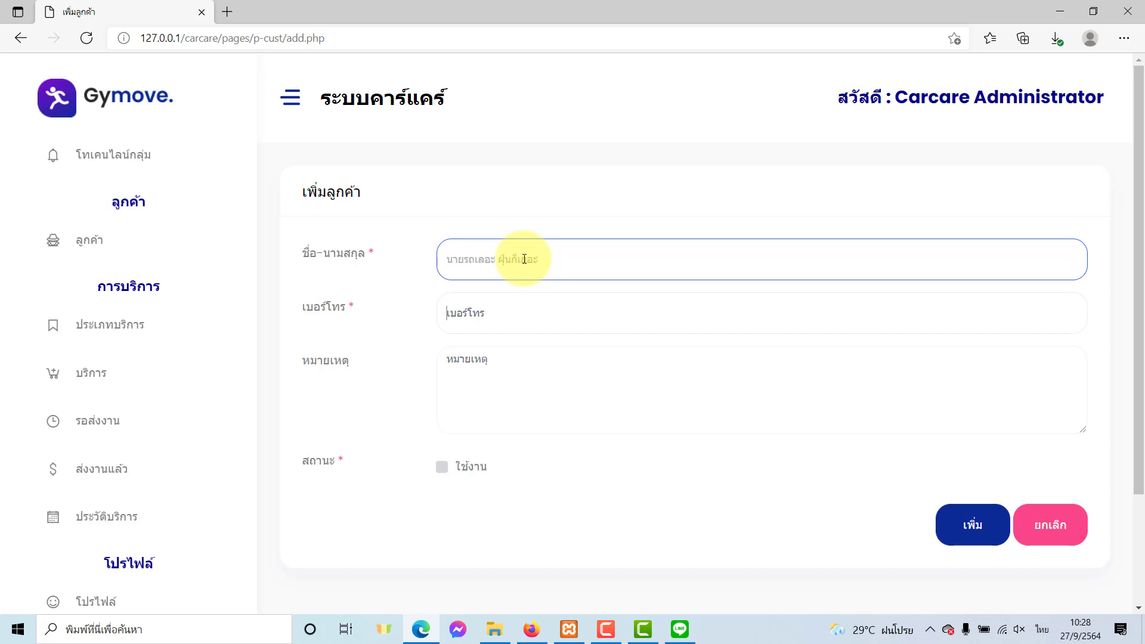
key("Tab")
type("08")
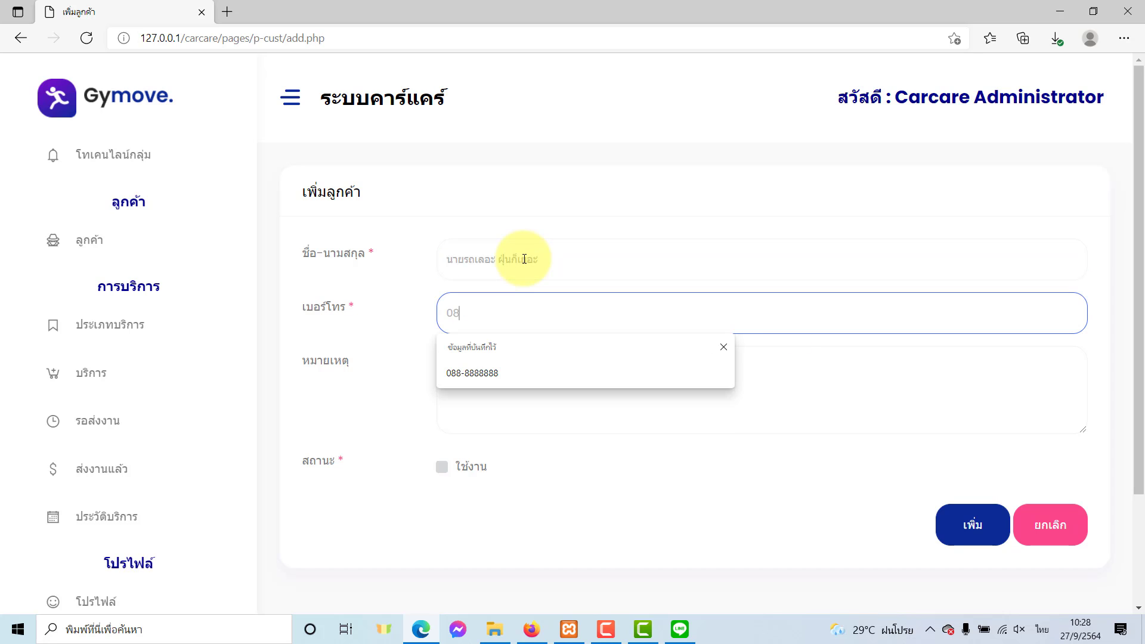
left_click(514, 374)
left_click(515, 388)
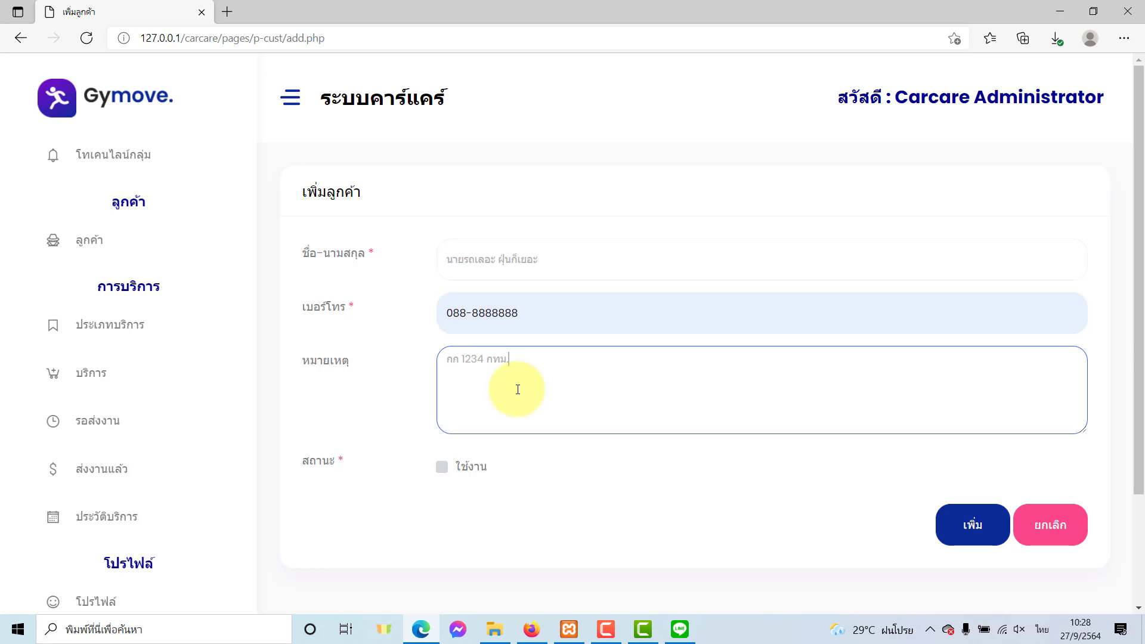
Mark the customer active and save the record, dismissing the confirmation.
left_click(444, 468)
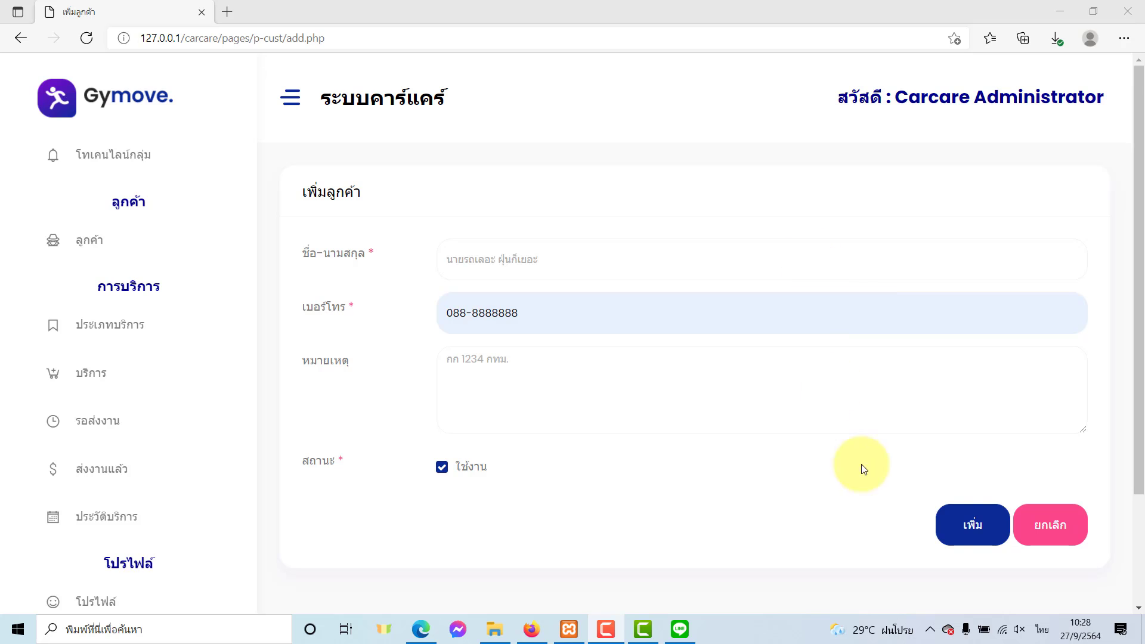
left_click(956, 528)
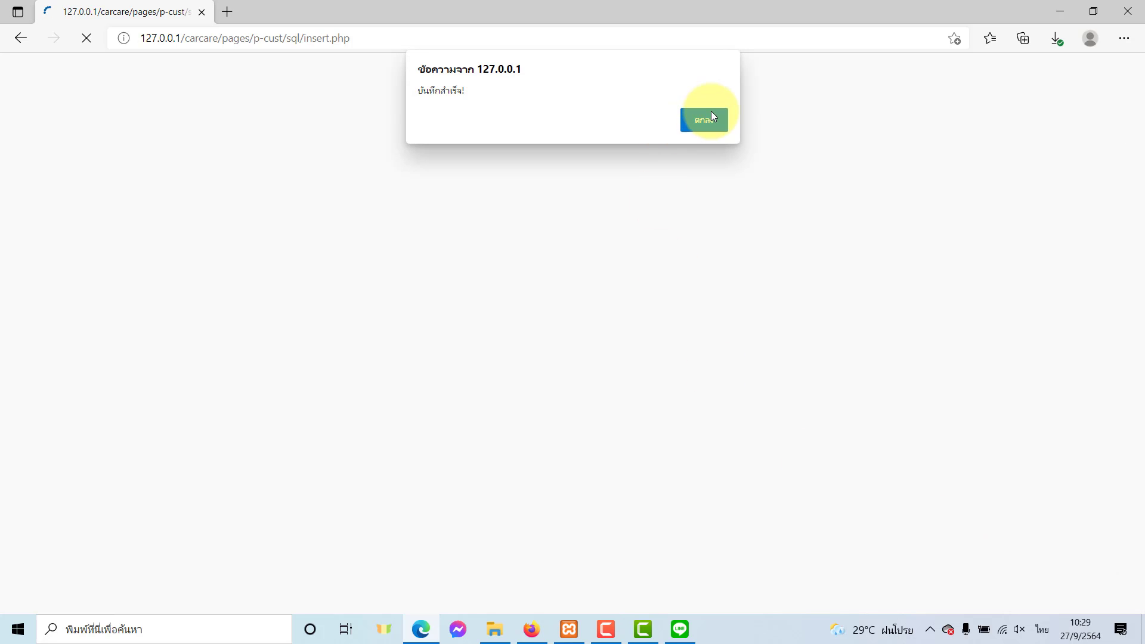
left_click(710, 110)
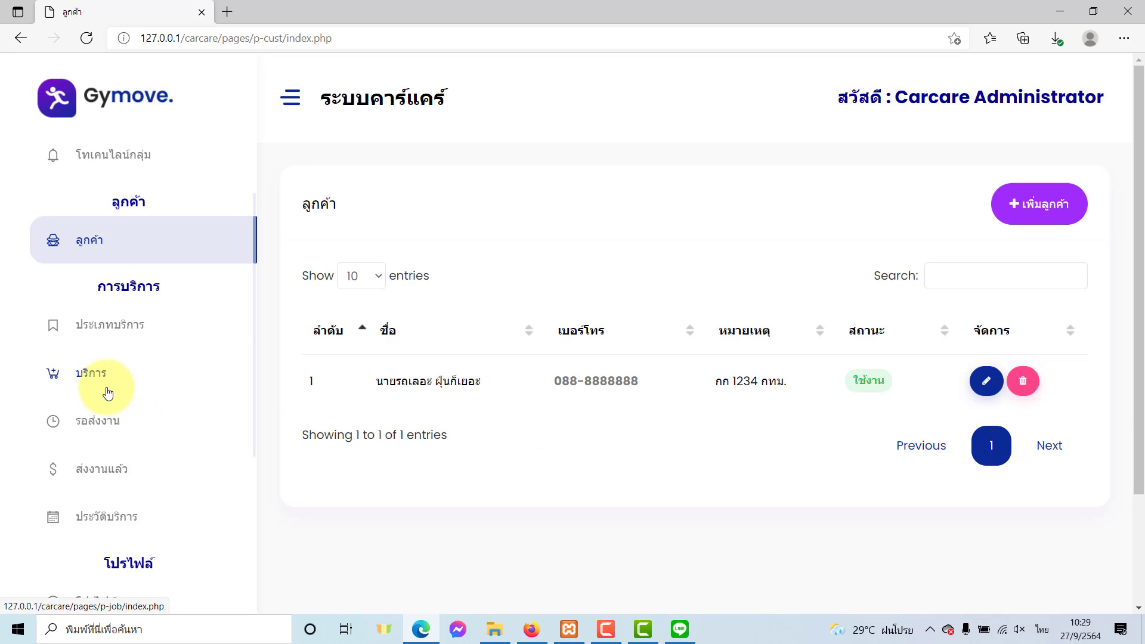
Start a new service job for the new customer with the ล้างรถตู้ van-wash service.
left_click(106, 383)
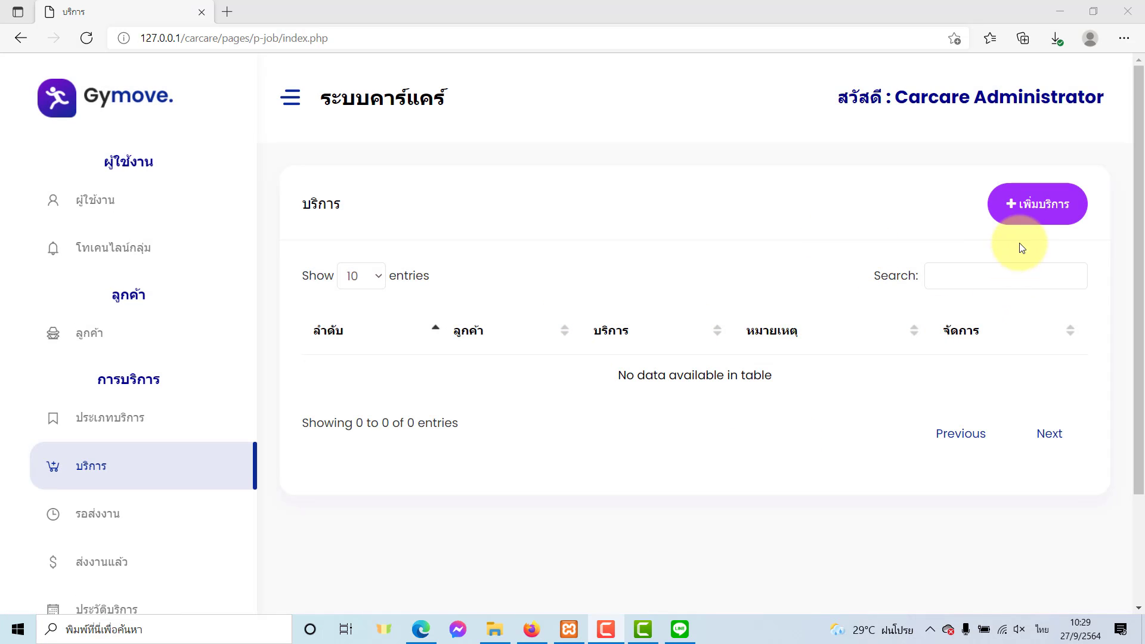
left_click(1015, 216)
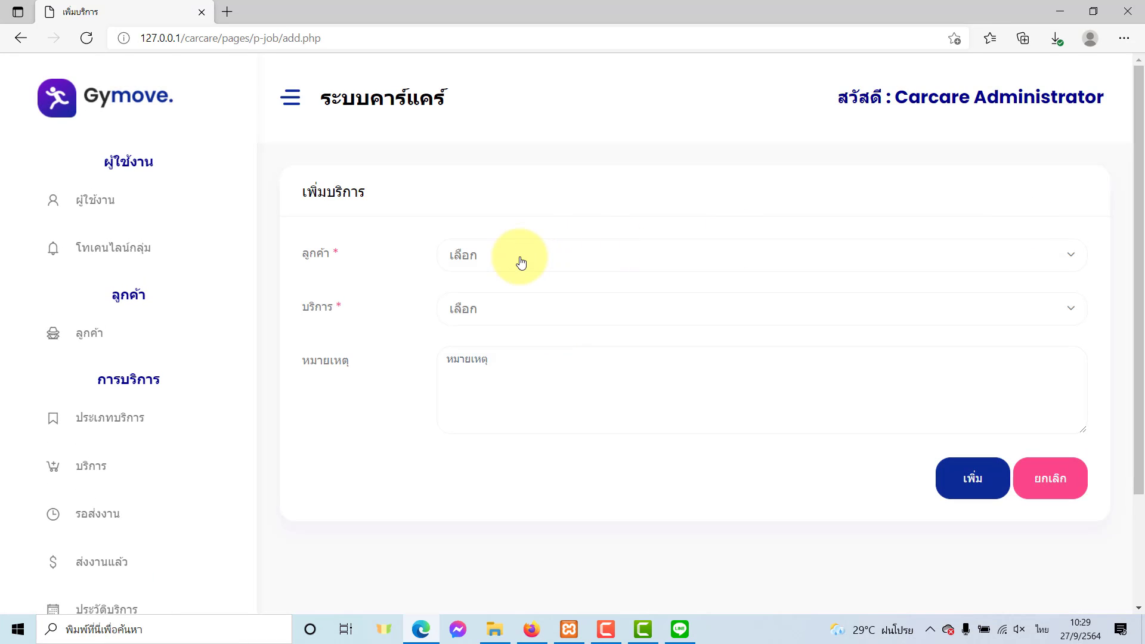
left_click(518, 258)
left_click(503, 321)
left_click(498, 318)
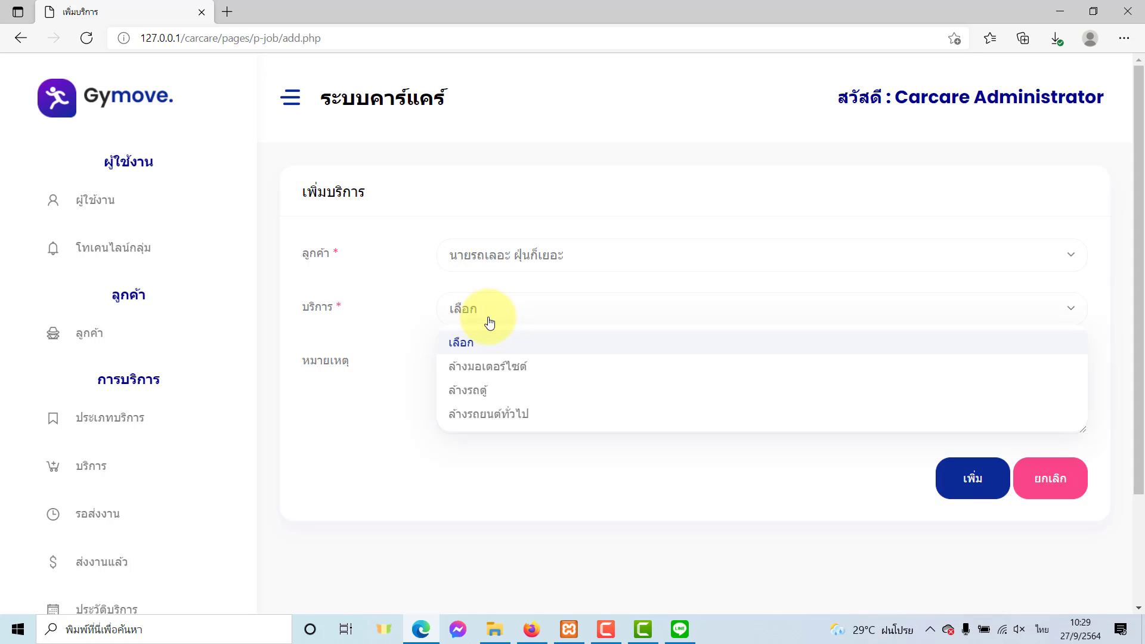
left_click(477, 399)
Enter the remark กทม. 1234 and save the job, acknowledging the notification alert.
left_click(480, 372)
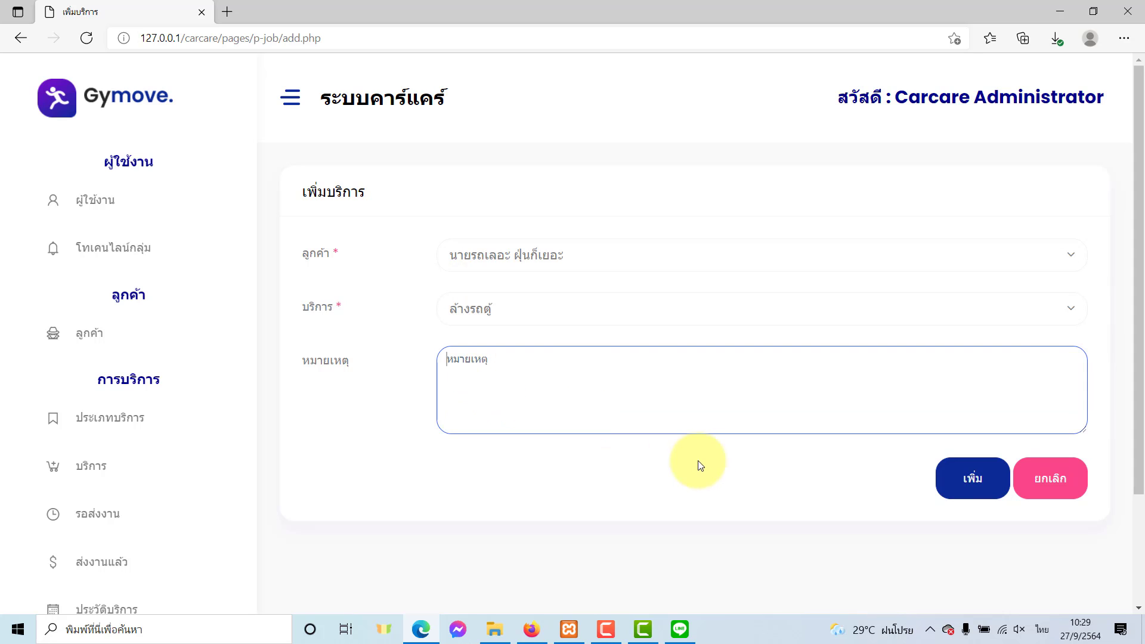
left_click(503, 396)
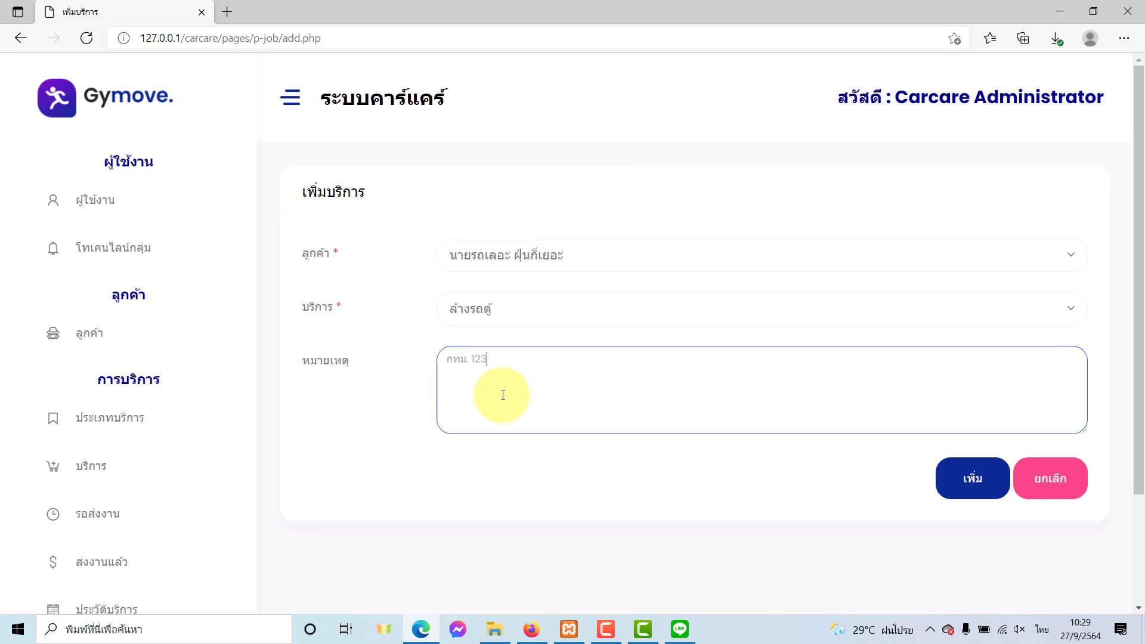
left_click(971, 478)
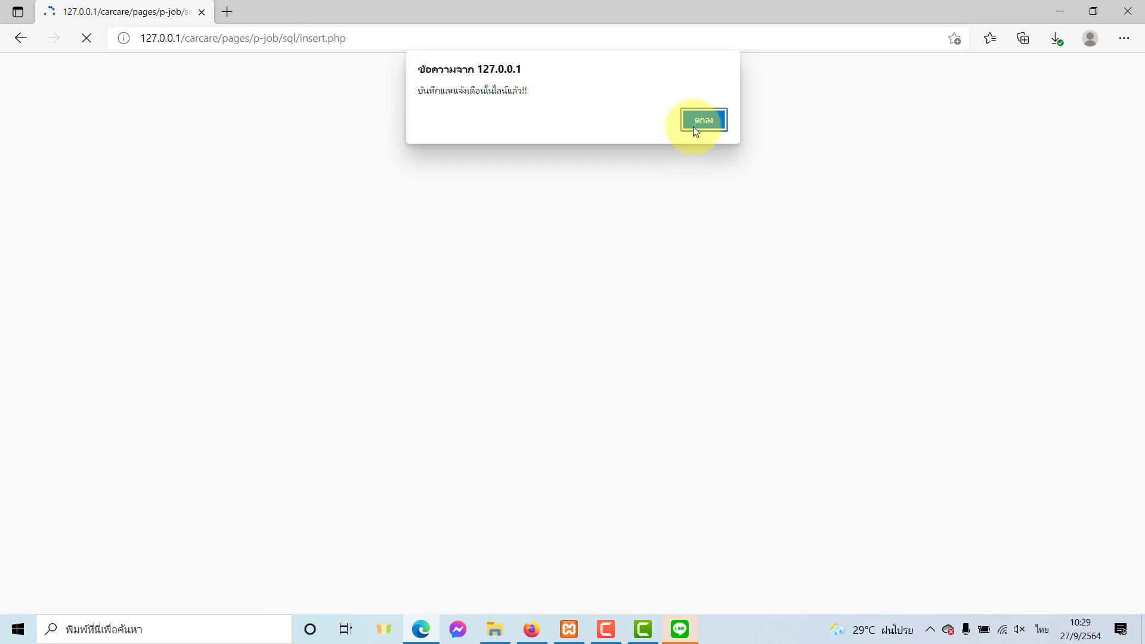
left_click(692, 125)
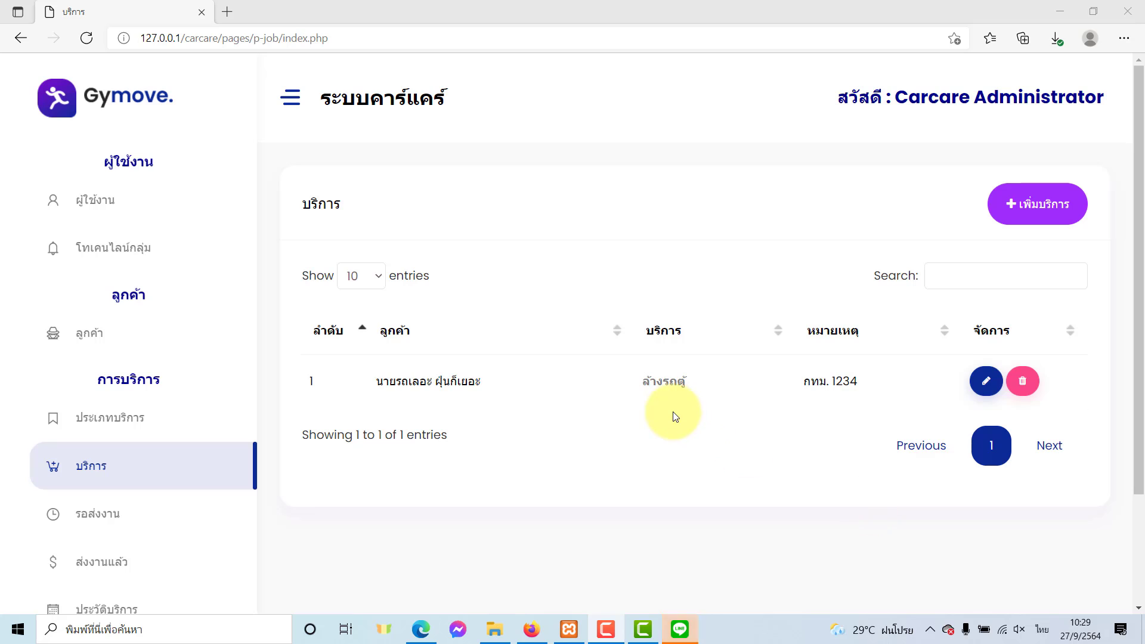
left_click(686, 620)
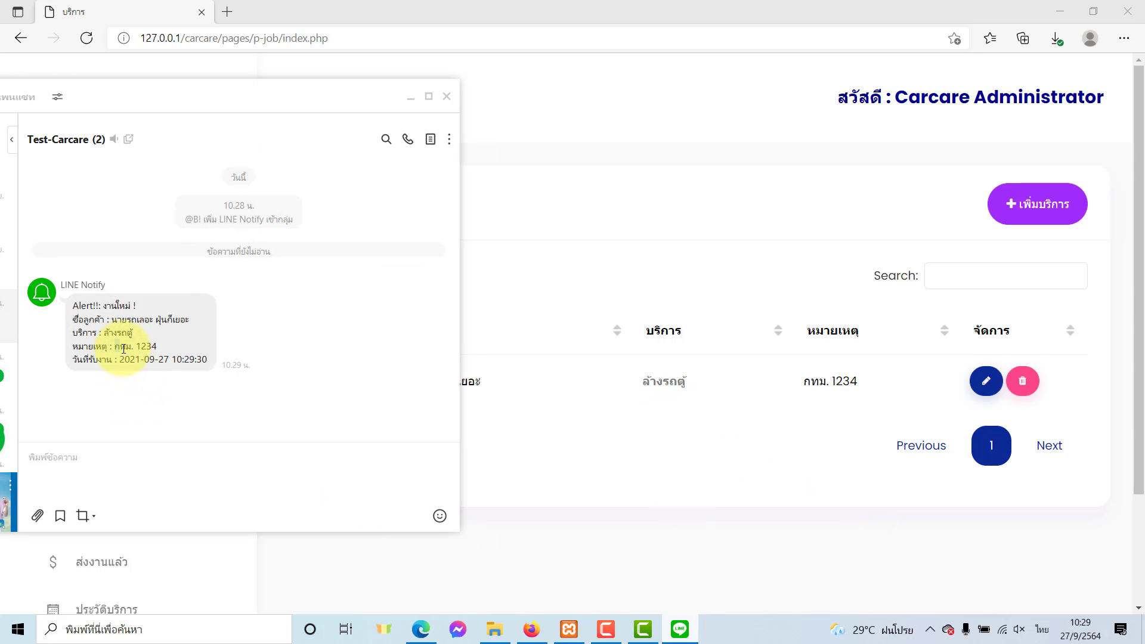
left_click_drag(124, 349, 151, 321)
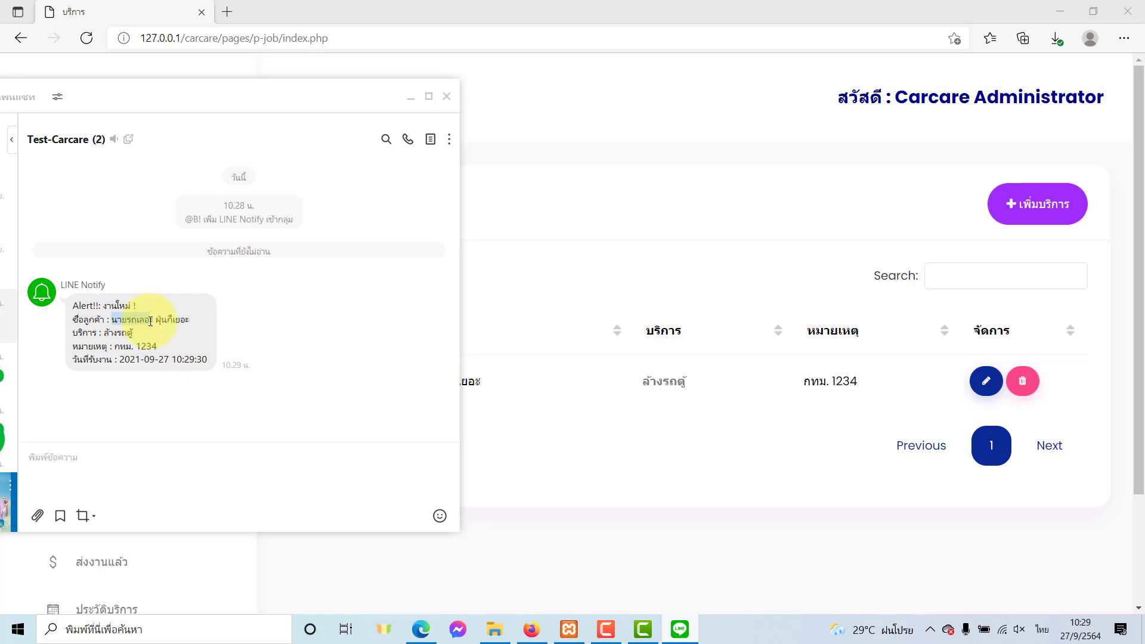
left_click(163, 314)
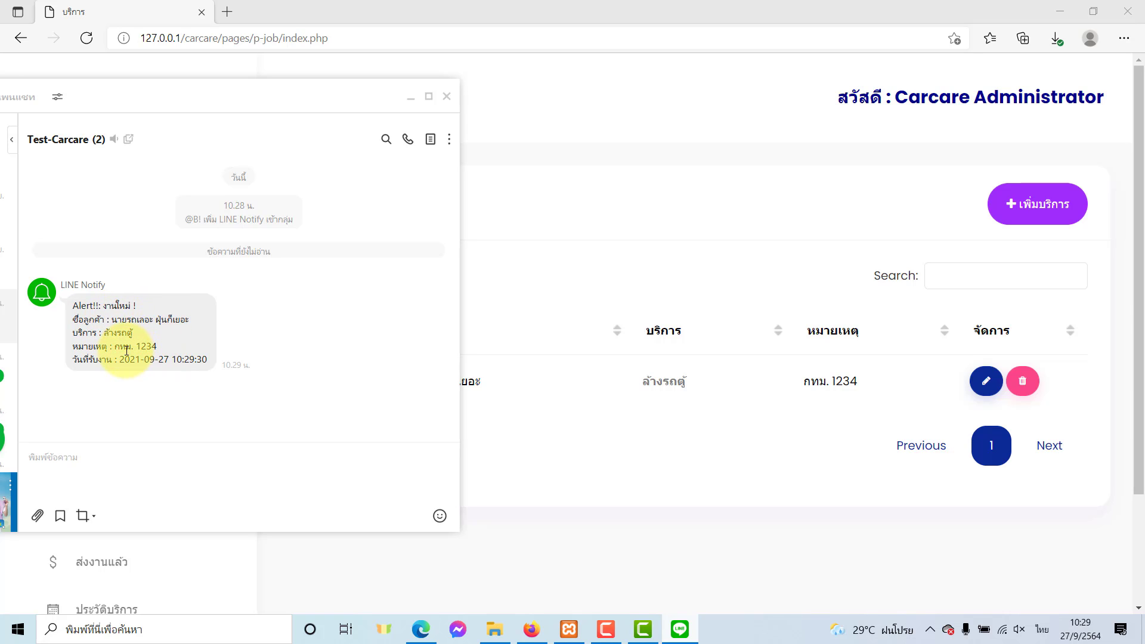
left_click_drag(116, 346, 157, 347)
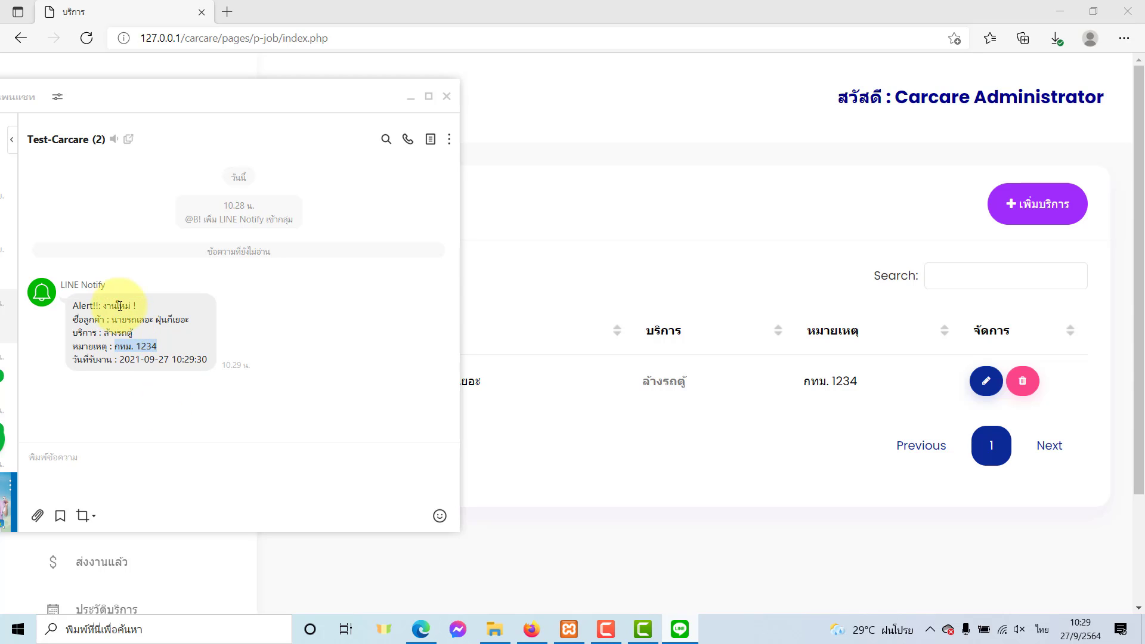
left_click(127, 305)
double_click(128, 305)
left_click(538, 449)
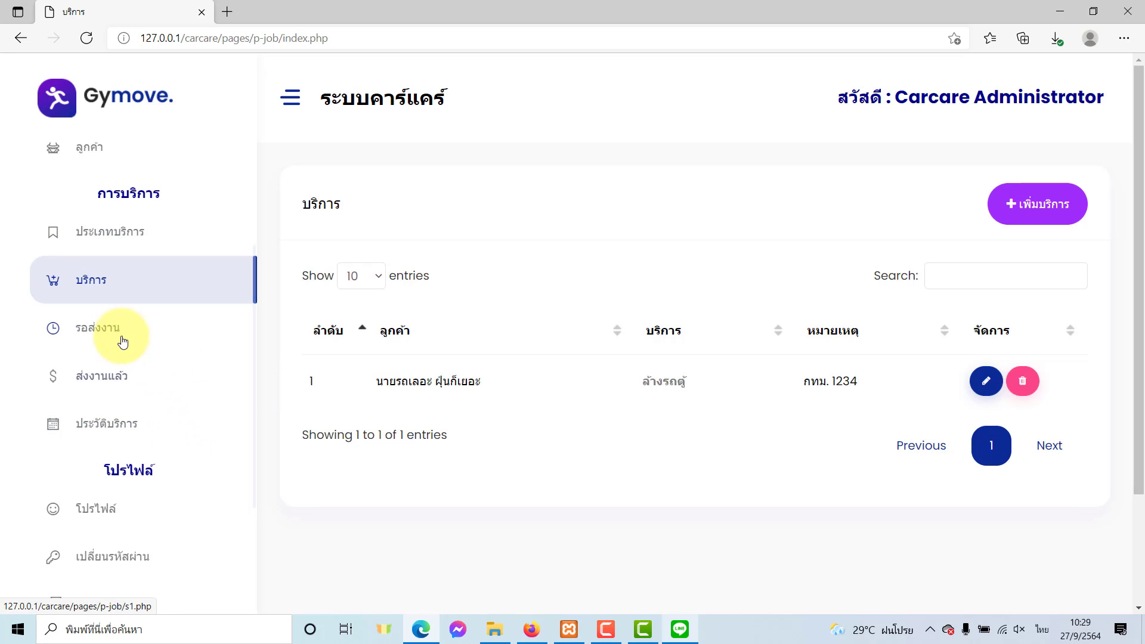
Open the รอส่งงาน list and highlight the pending job's remark, customer, plate and date.
left_click(98, 336)
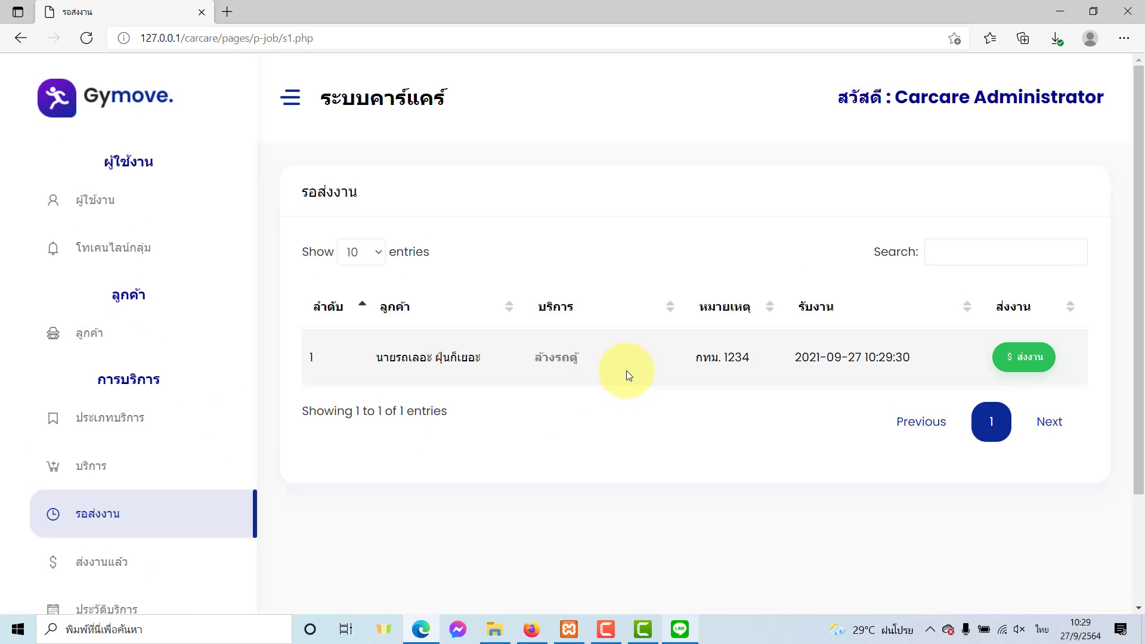
double_click(695, 360)
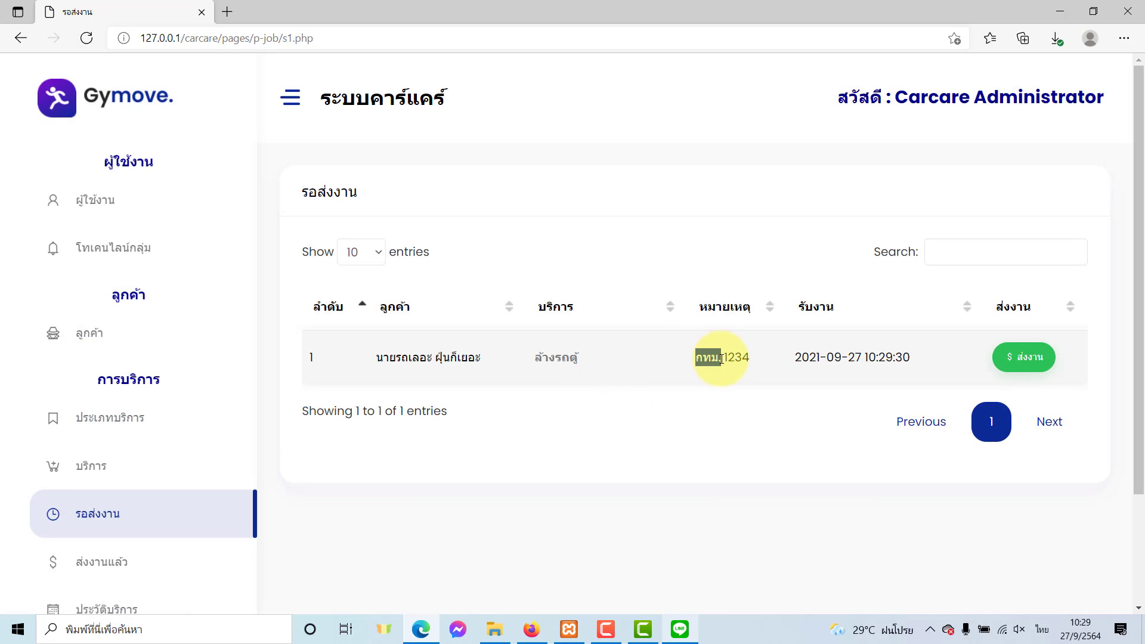
double_click(443, 358)
double_click(728, 357)
double_click(838, 358)
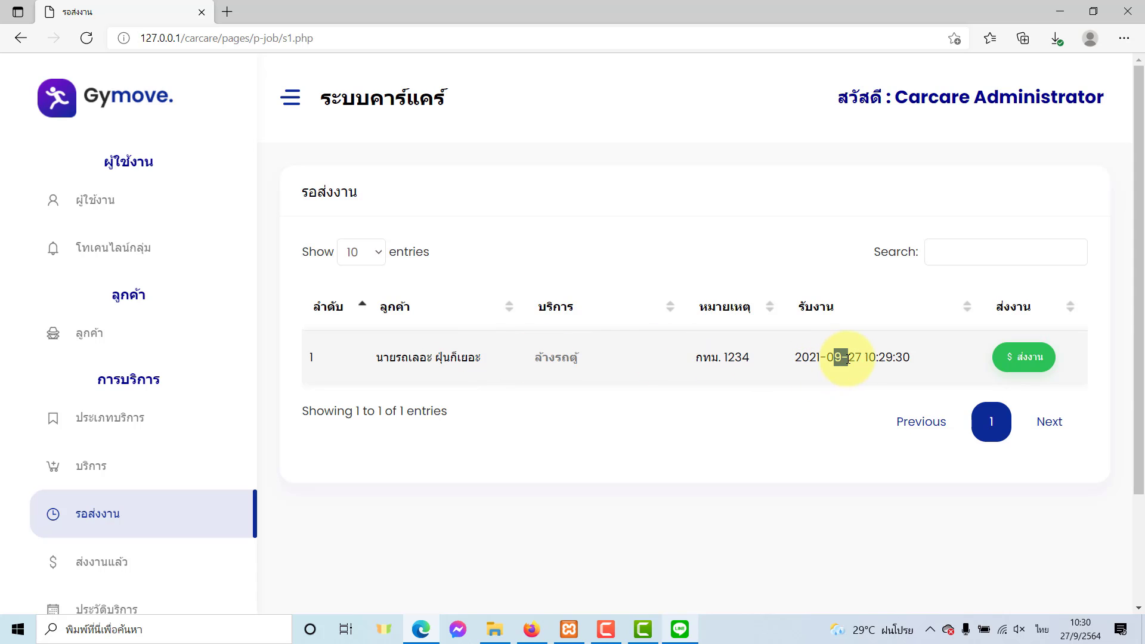
Deliver the ล้างรถตู้ job with ส่งงาน, confirming and dismissing the alert.
left_click(1025, 374)
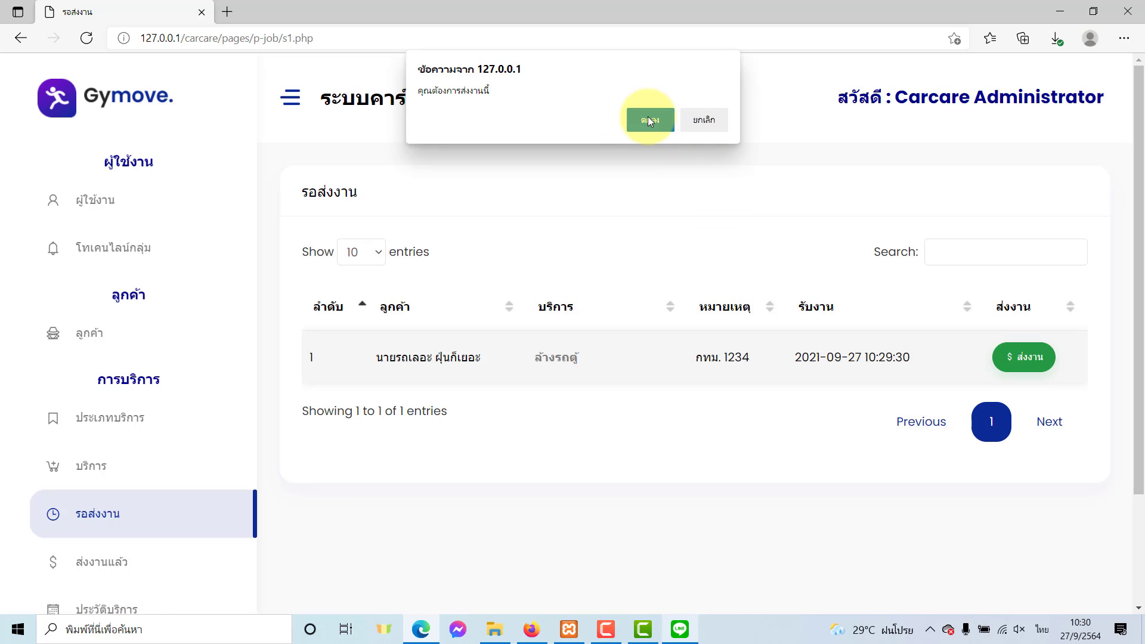
left_click(648, 117)
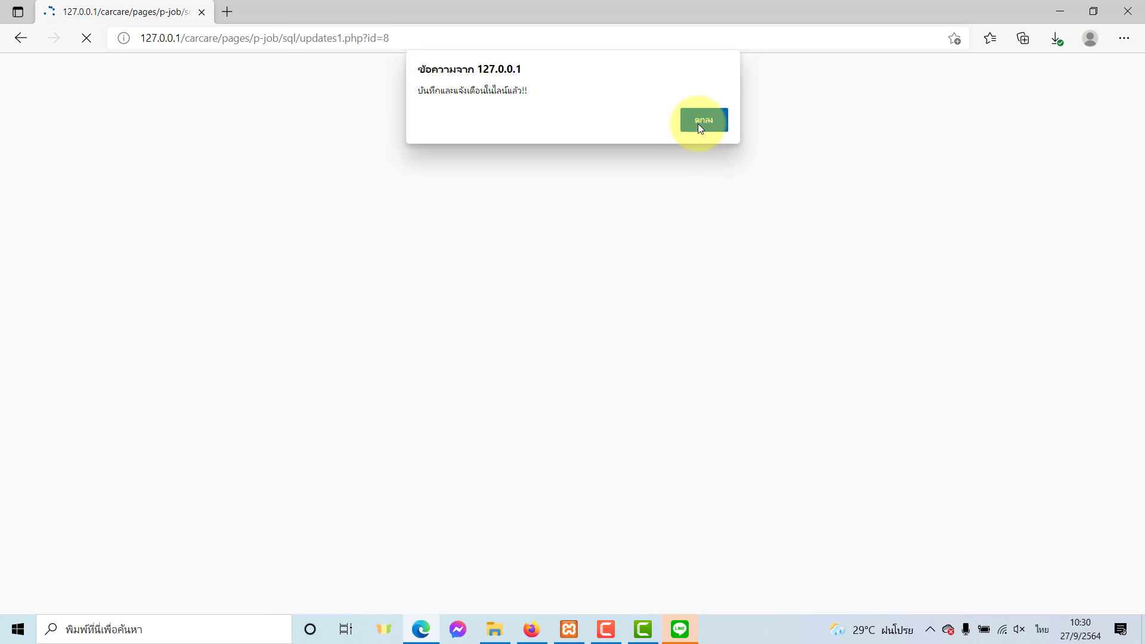
left_click(698, 121)
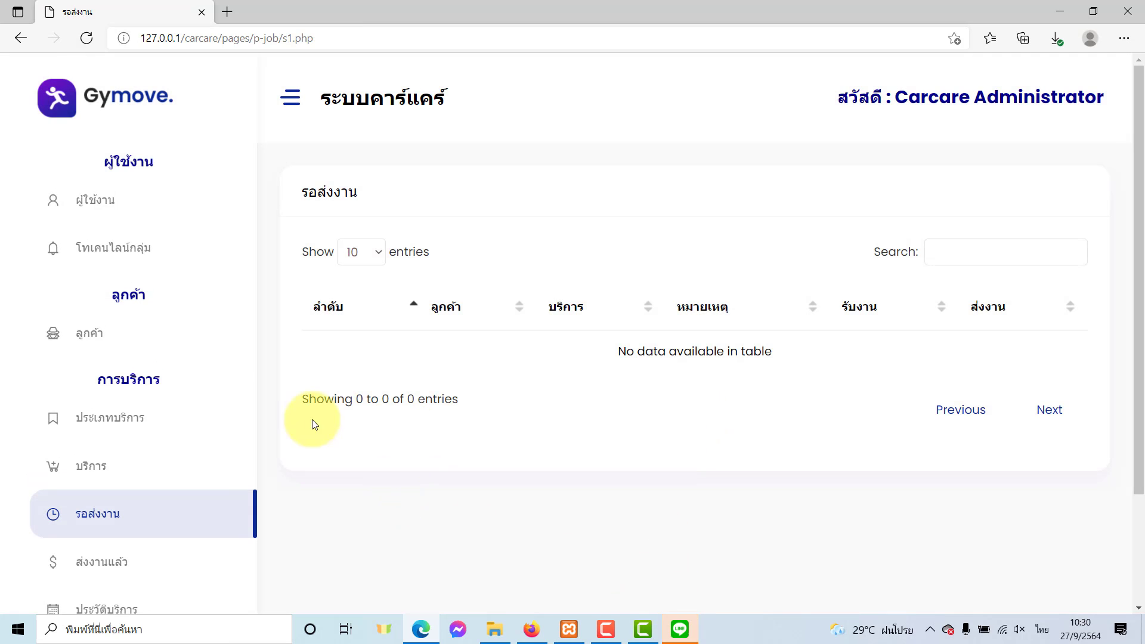
scroll(146, 477, "down", 3)
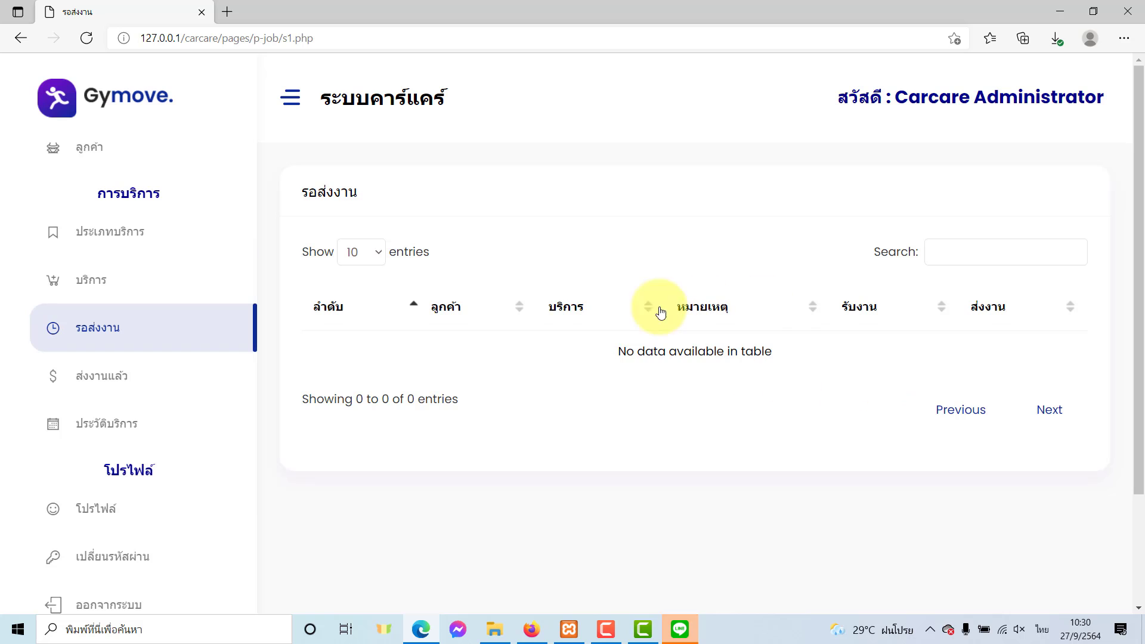
Open the ส่งงานแล้ว list and highlight the top ล้างรถตู้ job's customer and service.
left_click(89, 381)
scroll(645, 431, "down", 1)
scroll(645, 431, "down", 2)
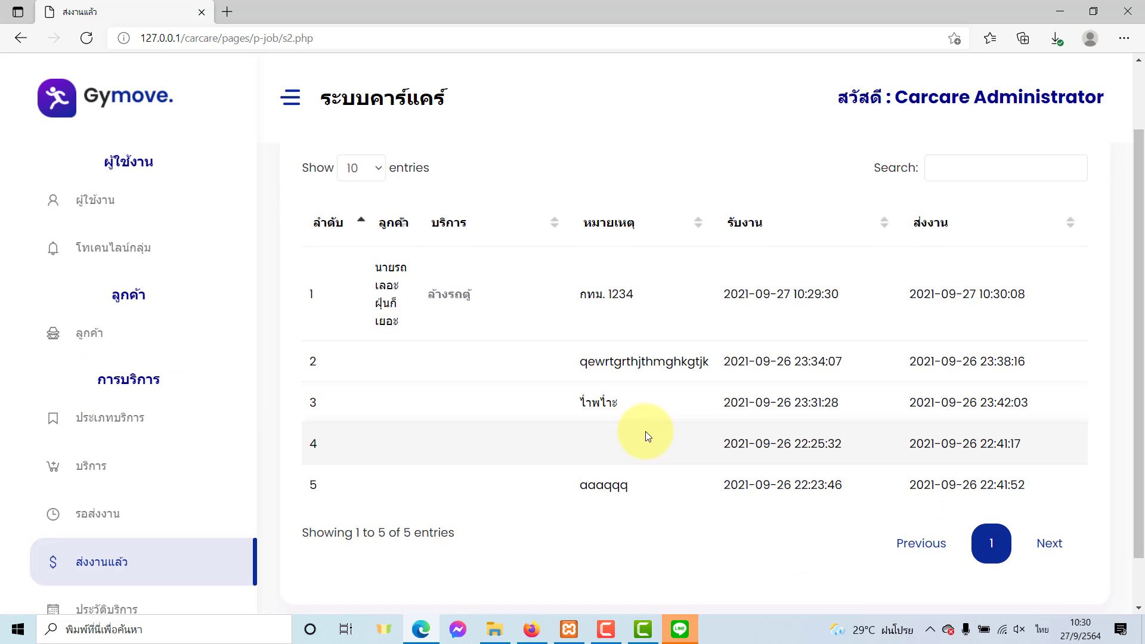
double_click(434, 298)
left_click_drag(382, 268, 485, 296)
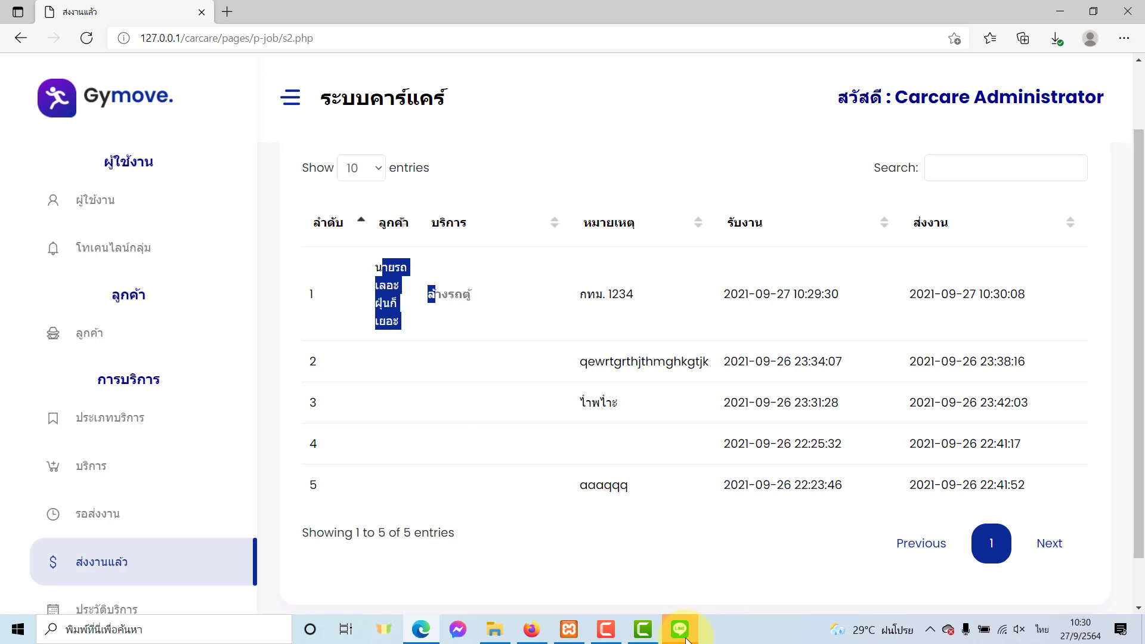
Check the delivery alert in the LINE group chat, then hide the chat.
left_click(680, 629)
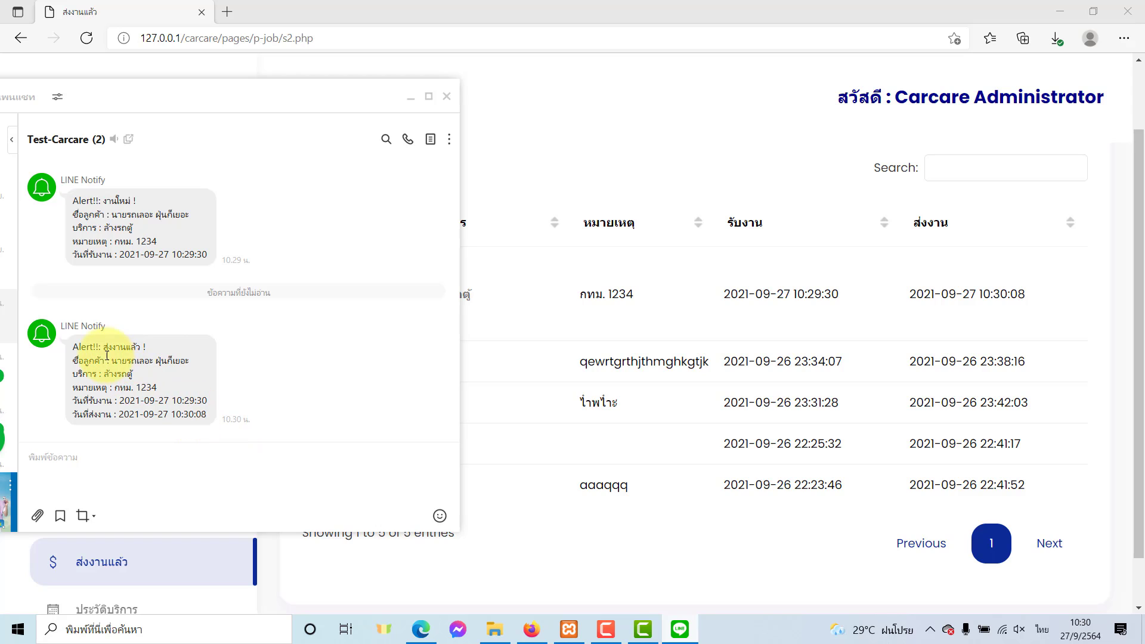
left_click(150, 353)
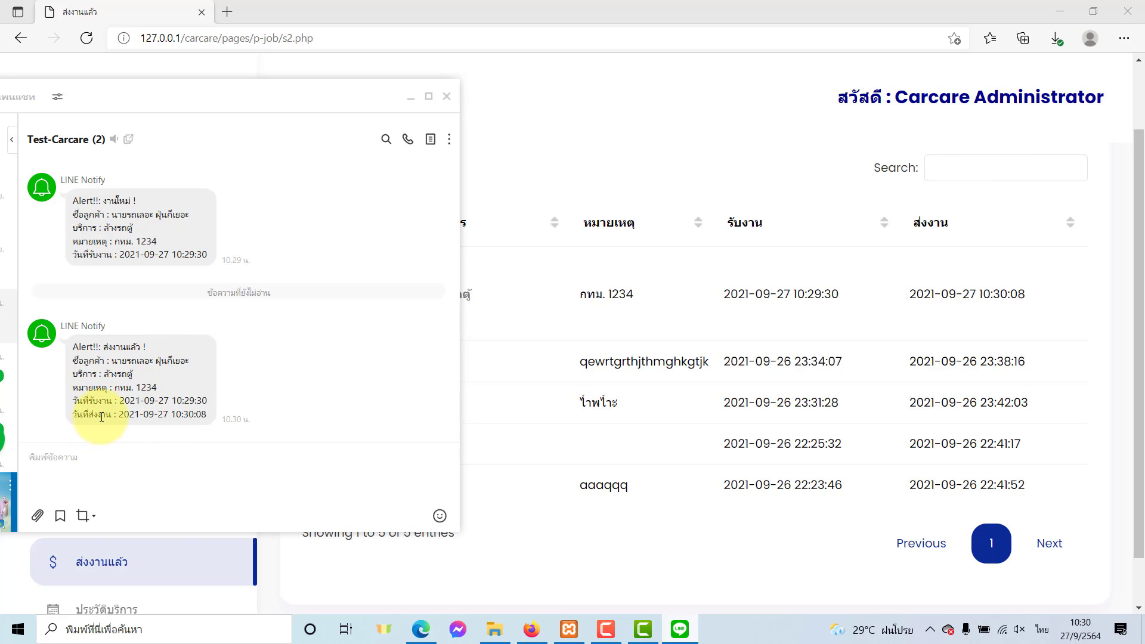
left_click(410, 97)
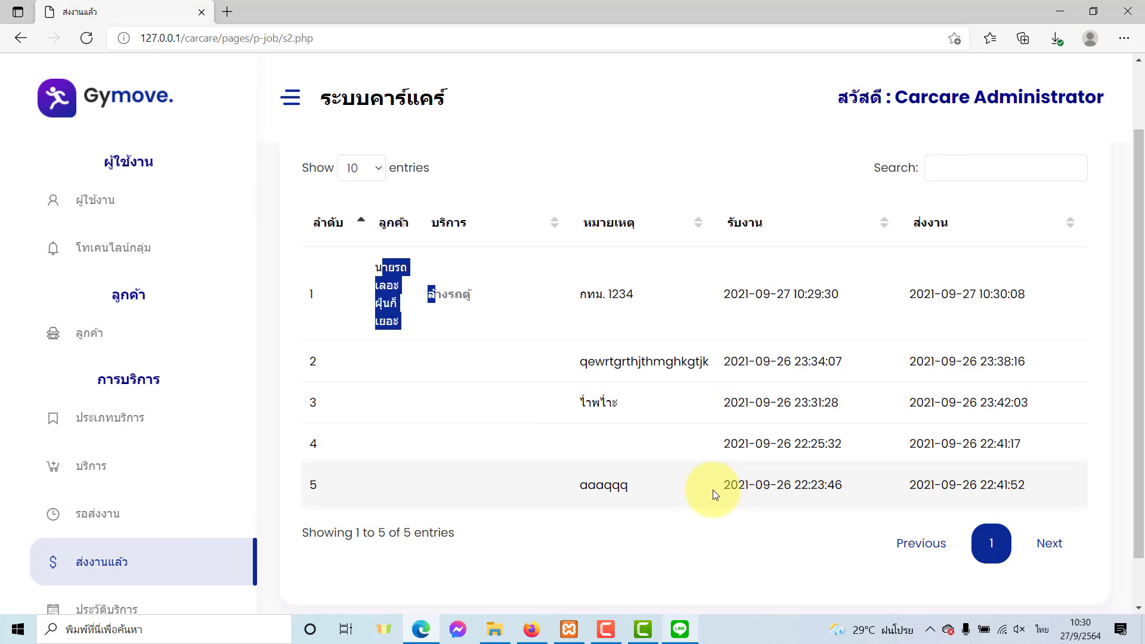